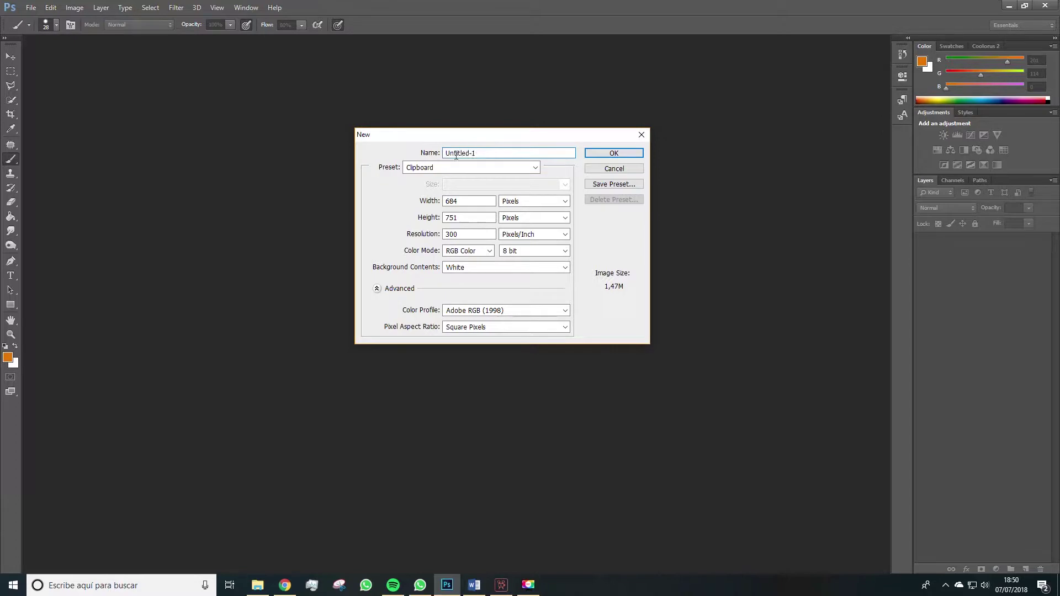
# Name the new document "Fantasy Map"
pyautogui.press('capslock')
pyautogui.write('Fantasy ')
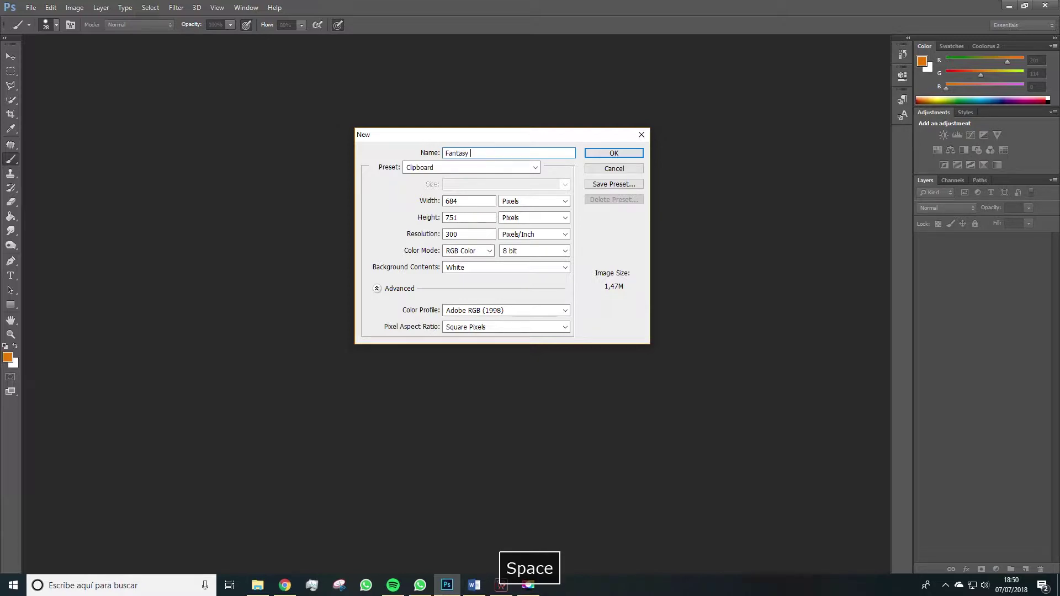
pyautogui.write('M')
pyautogui.press('capslock')
pyautogui.write('ap')
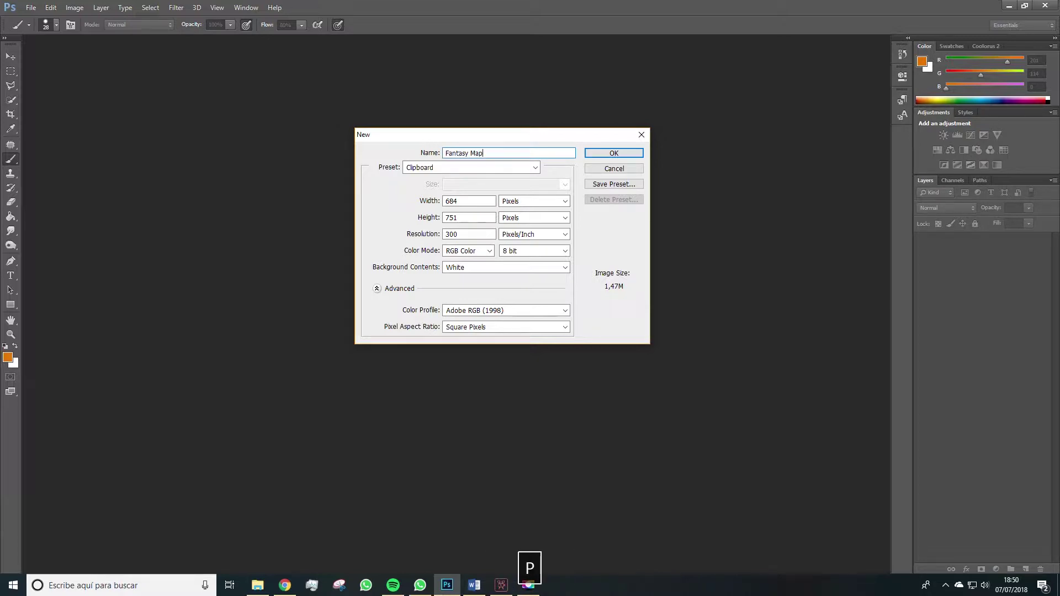
# Choose the International Paper preset in A3 size for the new document
pyautogui.click(414, 170)
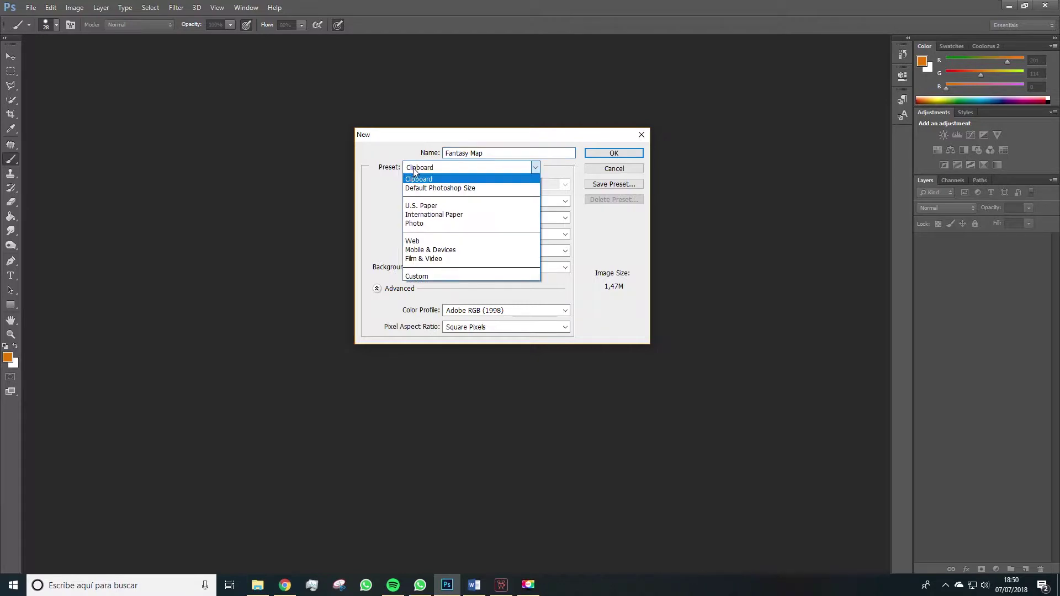
pyautogui.click(413, 216)
pyautogui.click(449, 185)
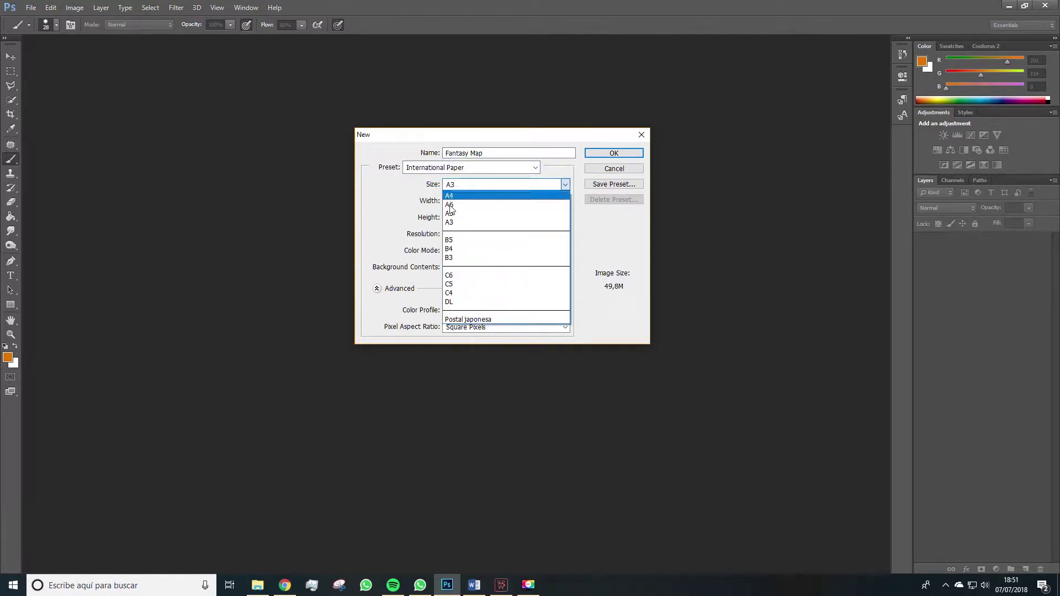
pyautogui.click(450, 222)
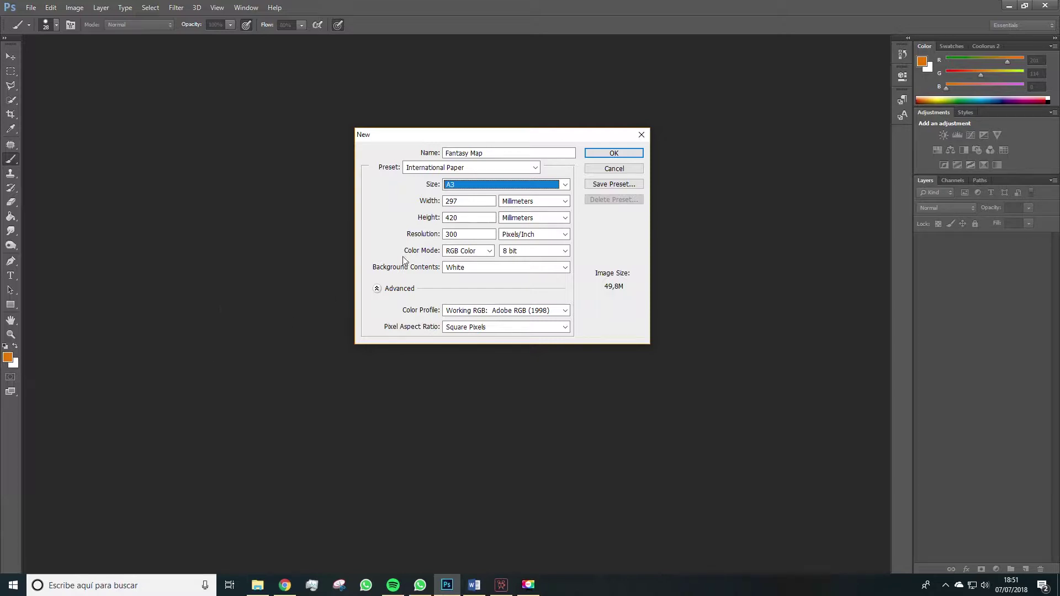
# Make the page landscape by setting the height to 297 mm and the width to 420 mm
pyautogui.doubleClick(461, 221)
pyautogui.write('297')
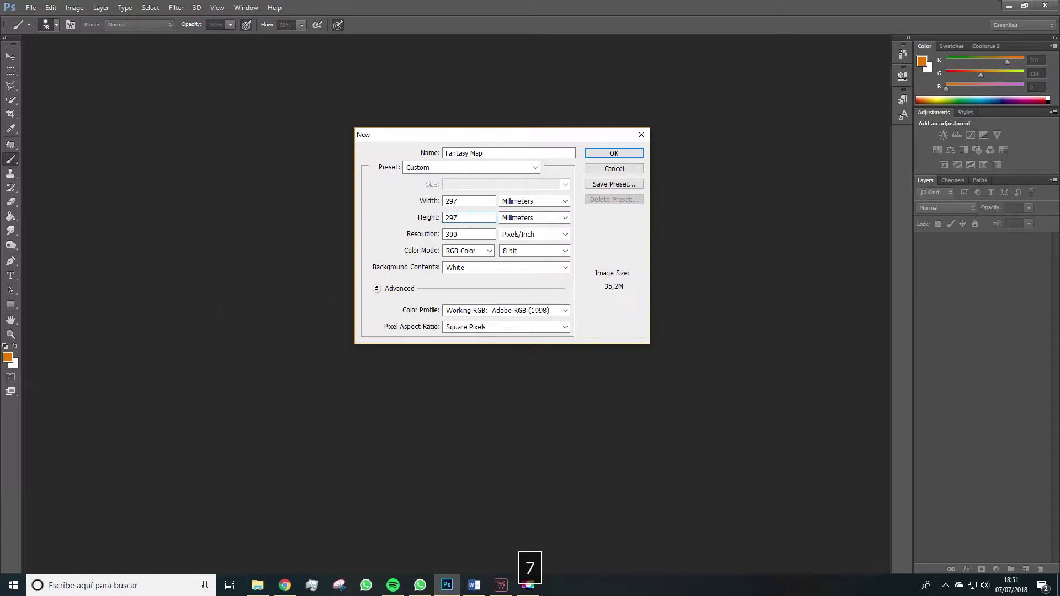
pyautogui.doubleClick(451, 202)
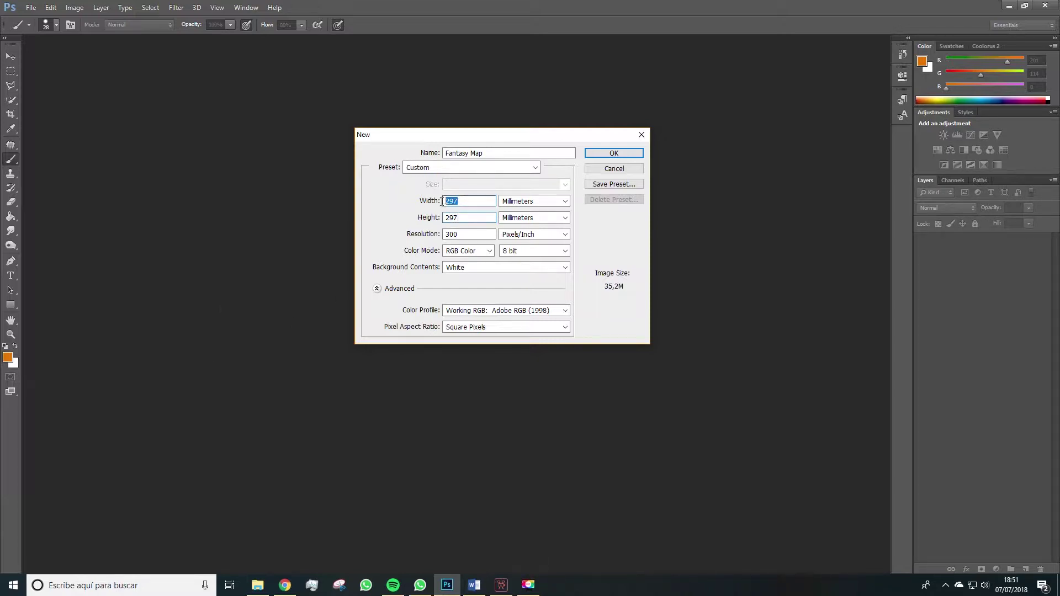
pyautogui.write('420')
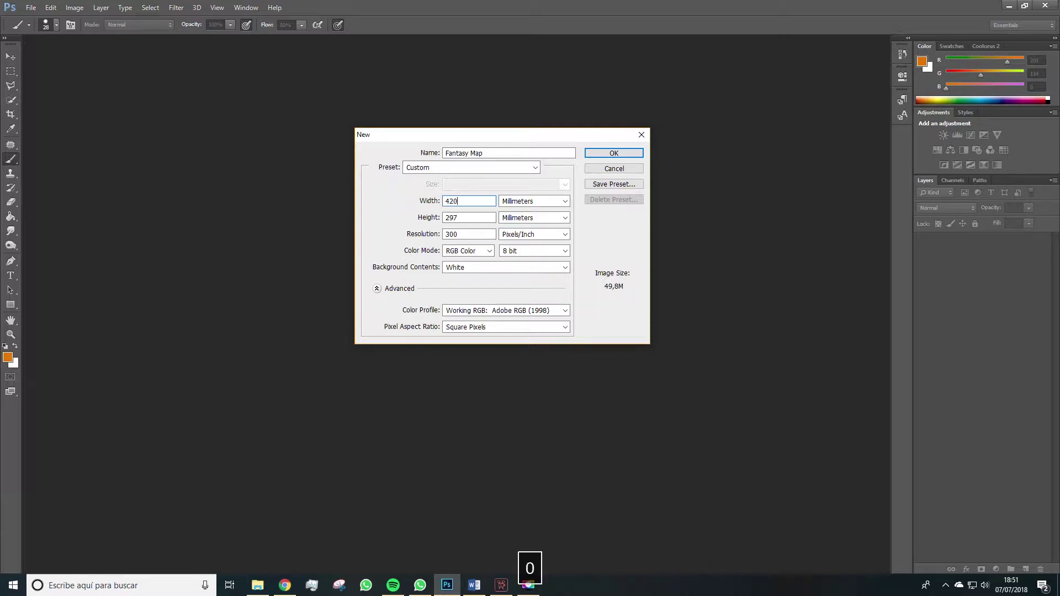
# Set the new document's resolution to 300 pixels/inch
pyautogui.doubleClick(459, 232)
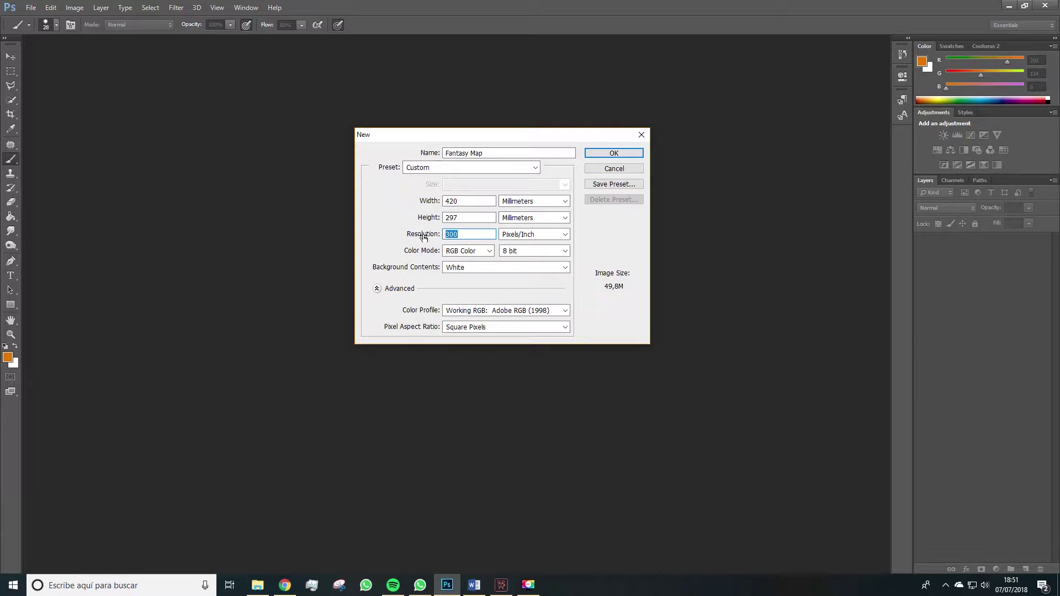
pyautogui.click(458, 233)
pyautogui.doubleClick(444, 235)
pyautogui.write('72')
pyautogui.doubleClick(466, 233)
pyautogui.write('300')
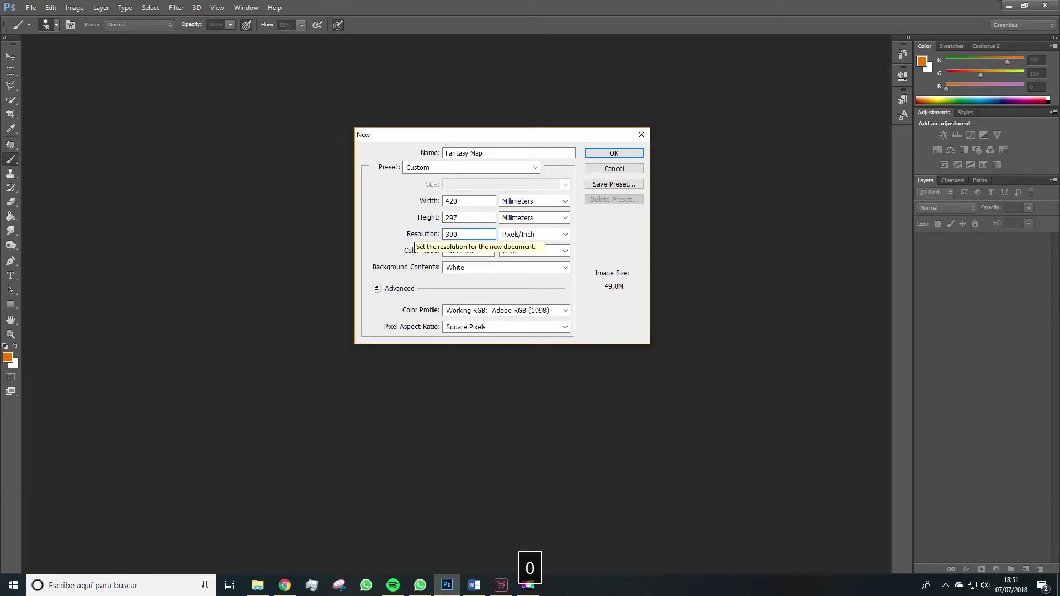
pyautogui.doubleClick(445, 235)
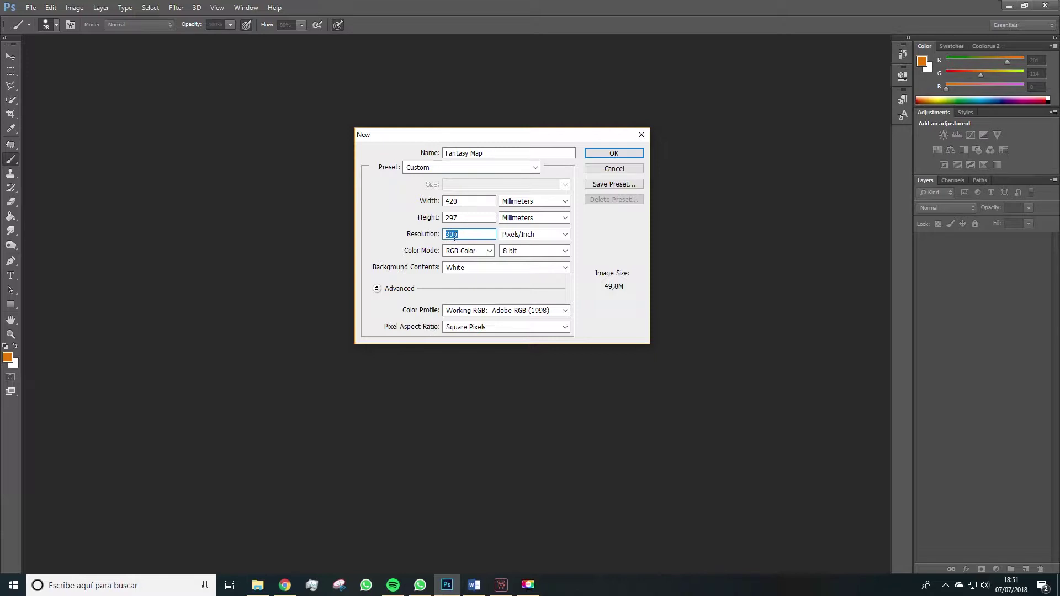
pyautogui.write('300')
# Keep RGB Color as the color mode and create the document
pyautogui.click(462, 251)
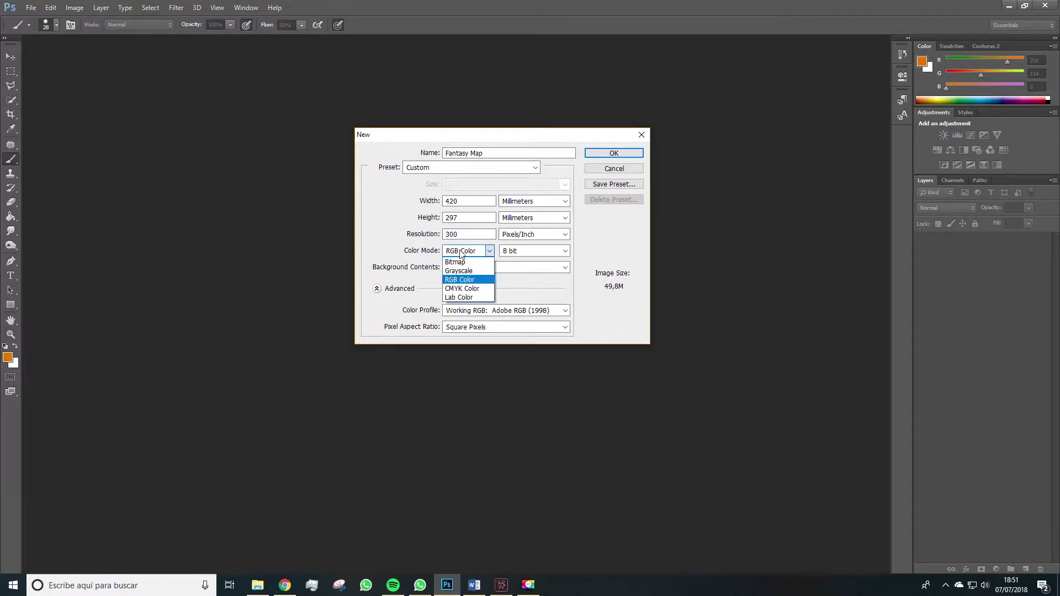
pyautogui.click(550, 289)
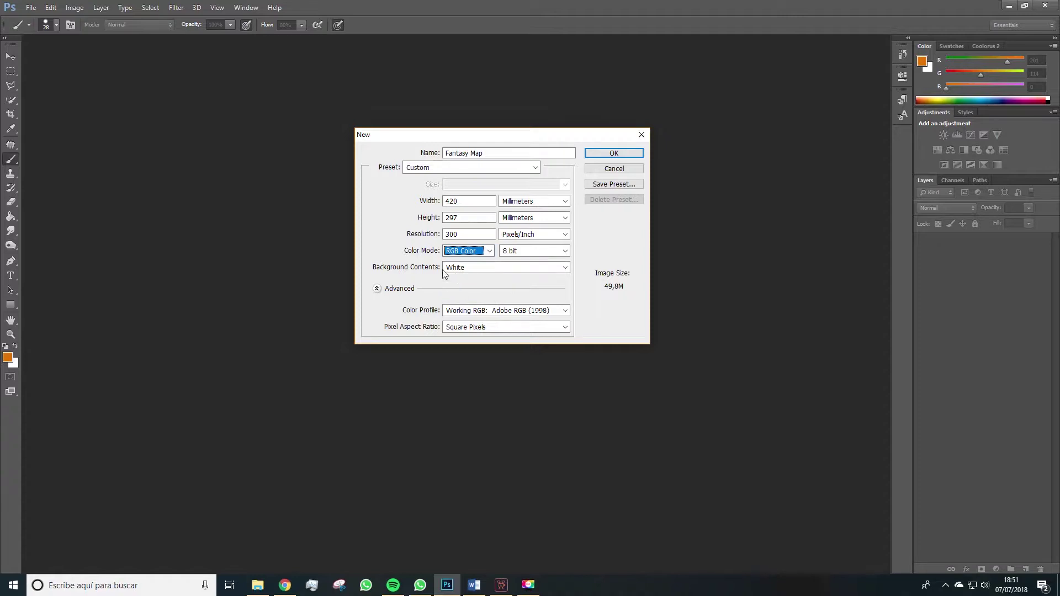
pyautogui.click(594, 155)
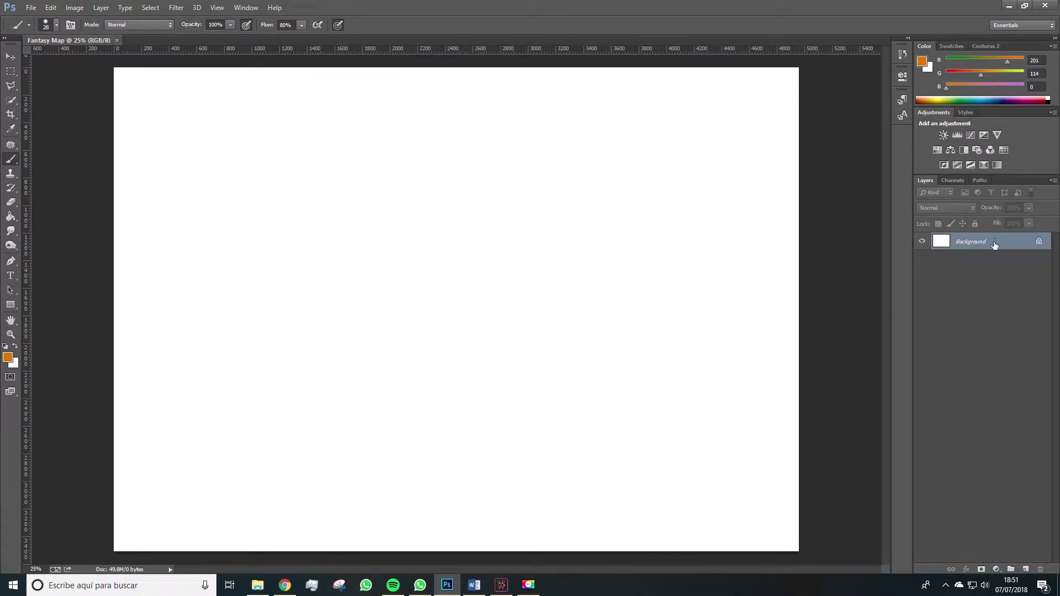
# Convert the locked background into a regular layer and rename it "Background"
pyautogui.doubleClick(1021, 243)
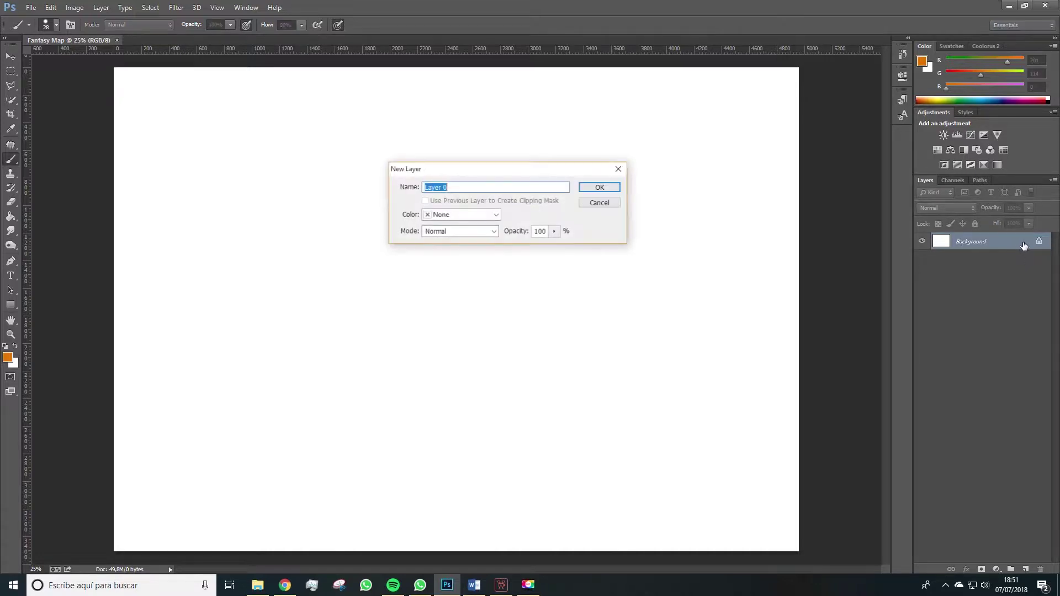
pyautogui.click(588, 187)
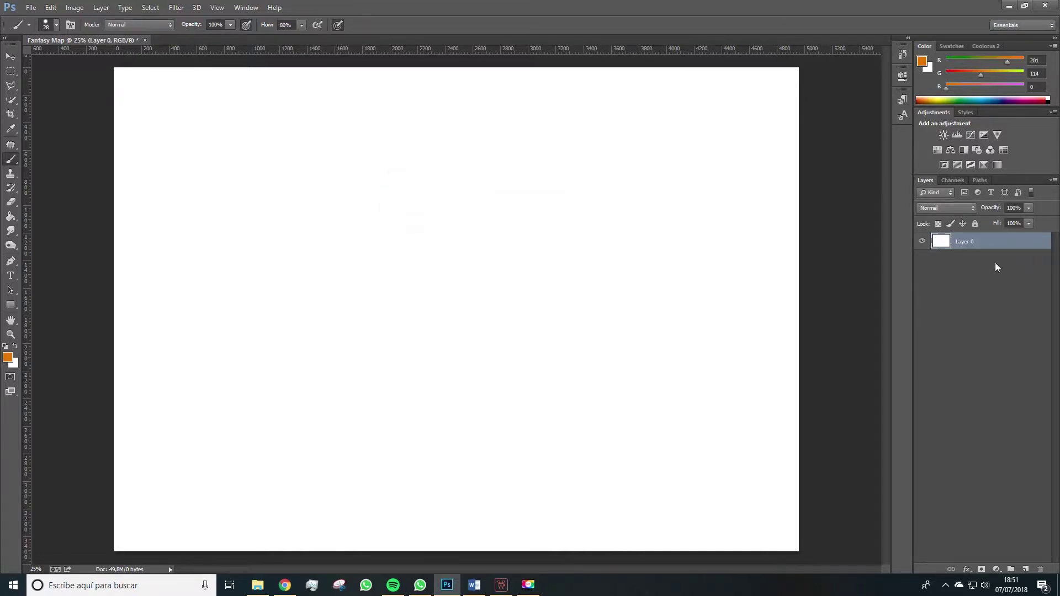
pyautogui.doubleClick(964, 243)
pyautogui.write('B')
pyautogui.press('capslock')
pyautogui.write('ackground')
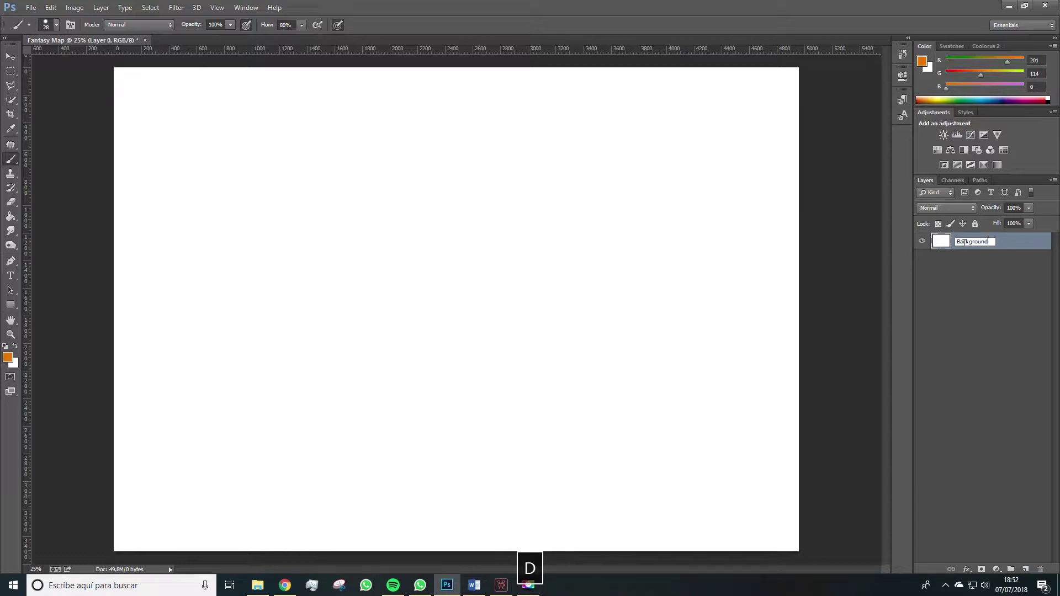
pyautogui.click(958, 280)
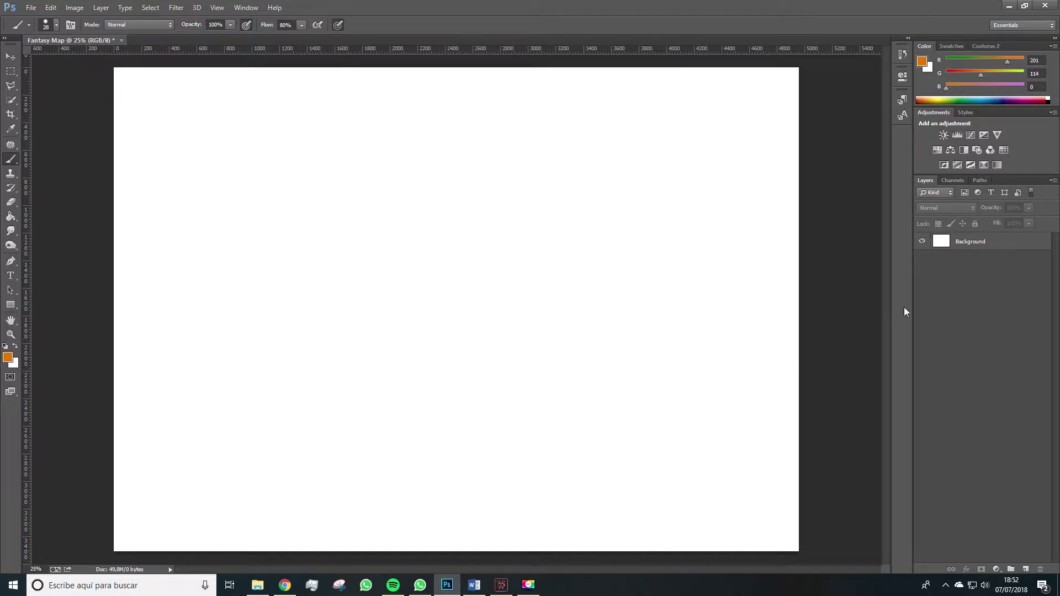
# Add a new layer, reset to the default black foreground and ready a round 28 px brush with 100% hardness
pyautogui.click(1026, 569)
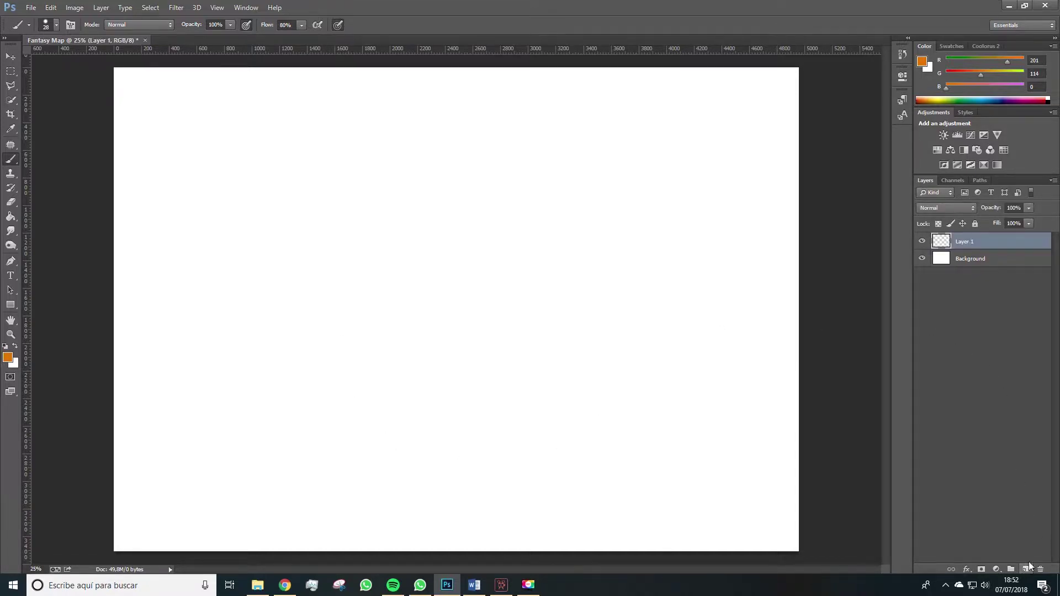
pyautogui.click(6, 347)
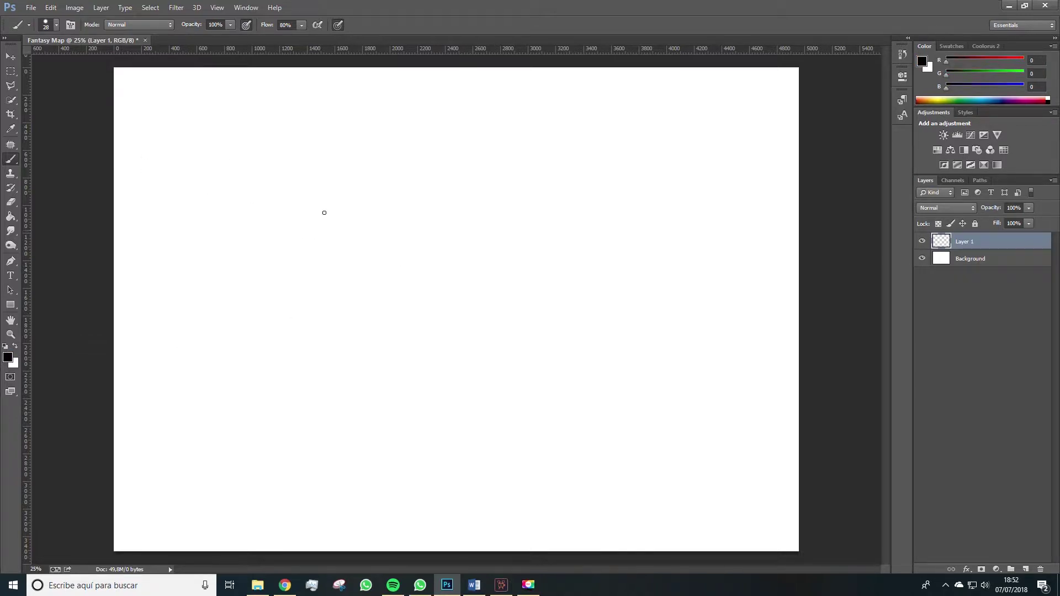
pyautogui.press('b')
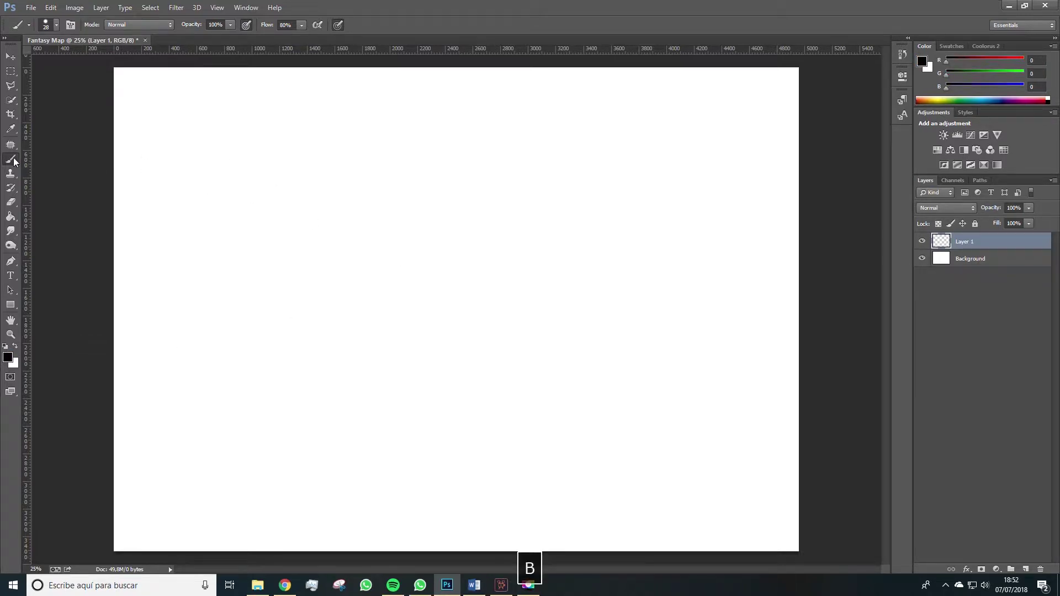
pyautogui.rightClick(12, 159)
pyautogui.click(45, 159)
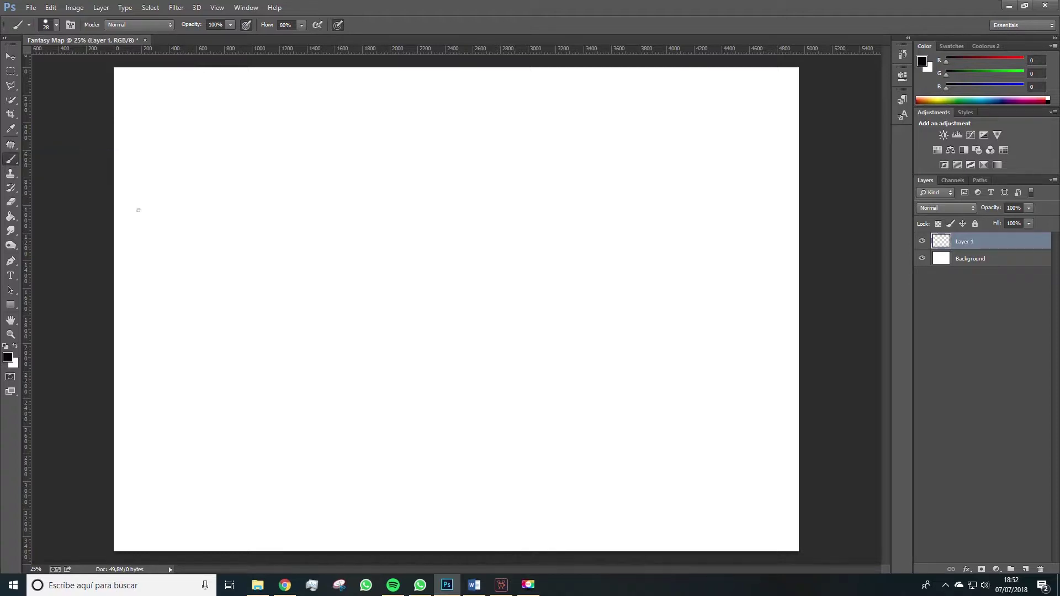
pyautogui.rightClick(438, 284)
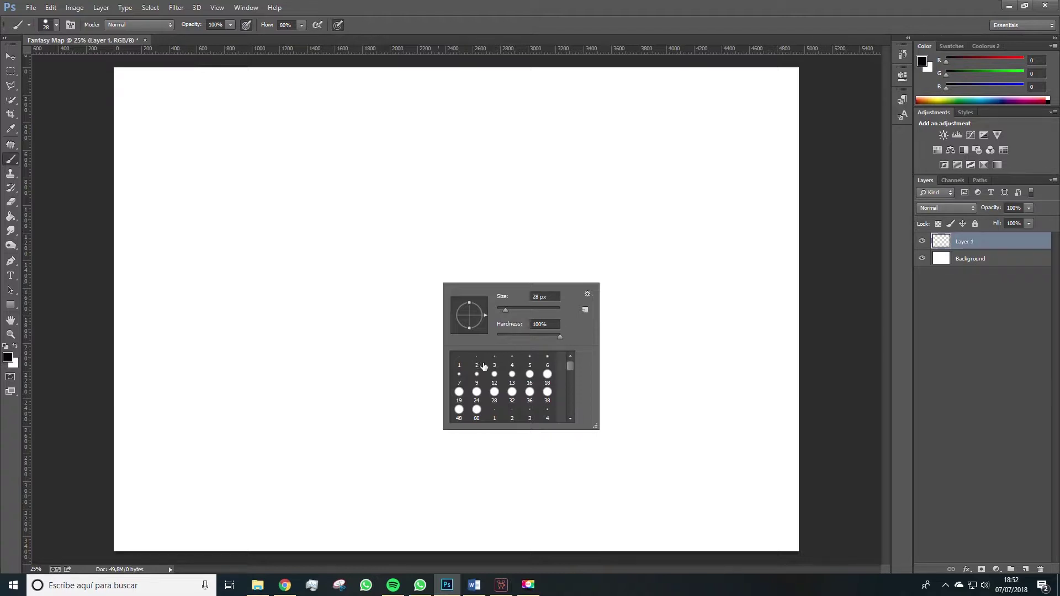
pyautogui.click(549, 296)
pyautogui.click(853, 302)
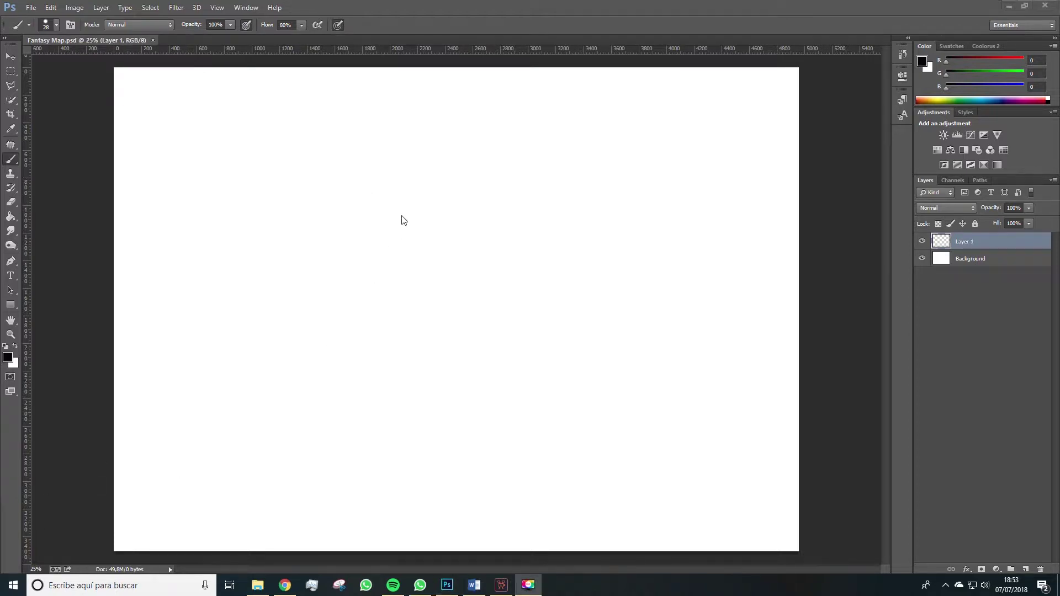
# Draw a closed, irregular black coastline in the middle of the canvas on Layer 1
pyautogui.click(401, 202)
pyautogui.press('space')
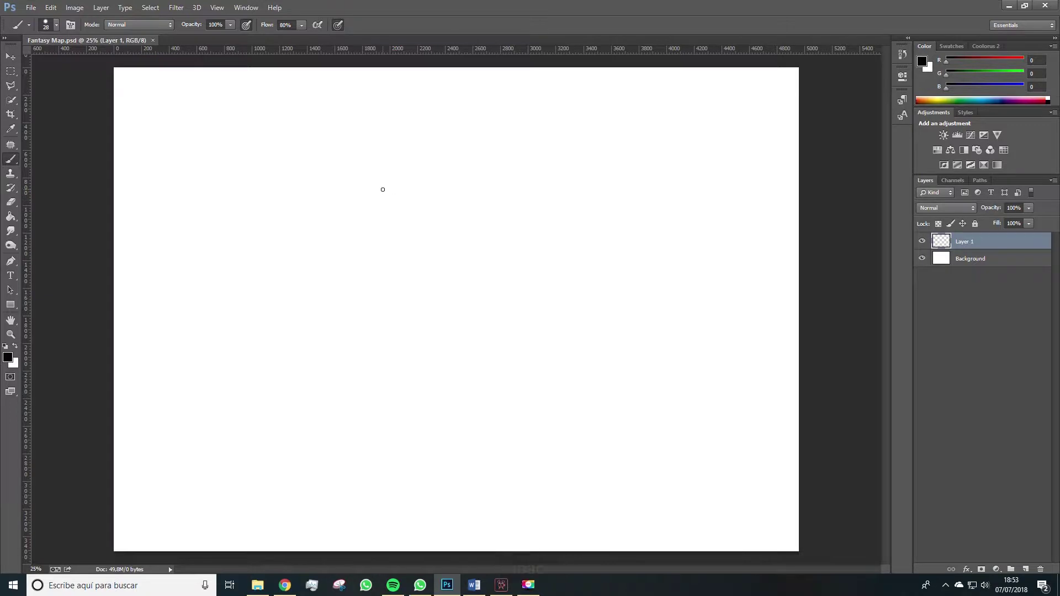
pyautogui.moveTo(382, 187)
pyautogui.mouseDown()
pyautogui.moveTo(452, 169)
pyautogui.moveTo(484, 184)
pyautogui.moveTo(527, 171)
pyautogui.moveTo(545, 185)
pyautogui.moveTo(539, 212)
pyautogui.moveTo(554, 227)
pyautogui.moveTo(577, 317)
pyautogui.moveTo(578, 343)
pyautogui.moveTo(555, 368)
pyautogui.moveTo(527, 364)
pyautogui.moveTo(520, 383)
pyautogui.moveTo(540, 424)
pyautogui.moveTo(498, 438)
pyautogui.moveTo(482, 429)
pyautogui.moveTo(466, 462)
pyautogui.moveTo(446, 461)
pyautogui.moveTo(422, 428)
pyautogui.moveTo(407, 451)
pyautogui.moveTo(352, 461)
pyautogui.moveTo(380, 407)
pyautogui.moveTo(369, 388)
pyautogui.moveTo(348, 385)
pyautogui.moveTo(344, 366)
pyautogui.moveTo(363, 354)
pyautogui.moveTo(390, 362)
pyautogui.moveTo(408, 338)
pyautogui.moveTo(375, 325)
pyautogui.moveTo(388, 318)
pyautogui.moveTo(381, 302)
pyautogui.moveTo(334, 295)
pyautogui.moveTo(350, 273)
pyautogui.moveTo(335, 264)
pyautogui.moveTo(336, 249)
pyautogui.moveTo(362, 235)
pyautogui.moveTo(341, 200)
pyautogui.moveTo(356, 184)
pyautogui.mouseUp()
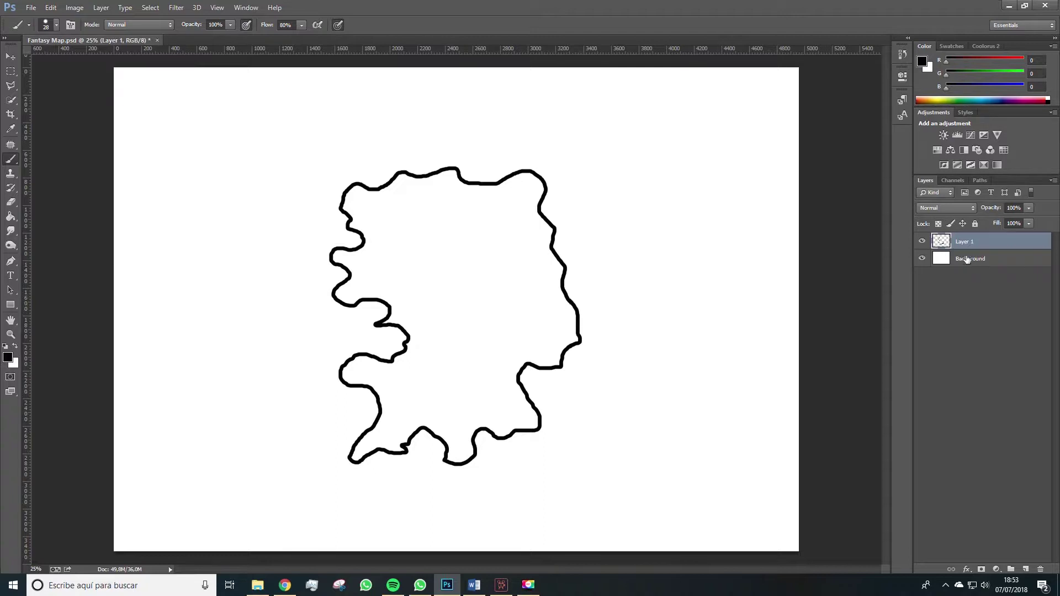
# Hide the first coastline and draw separate closed landmass outlines on new layers
pyautogui.click(1023, 569)
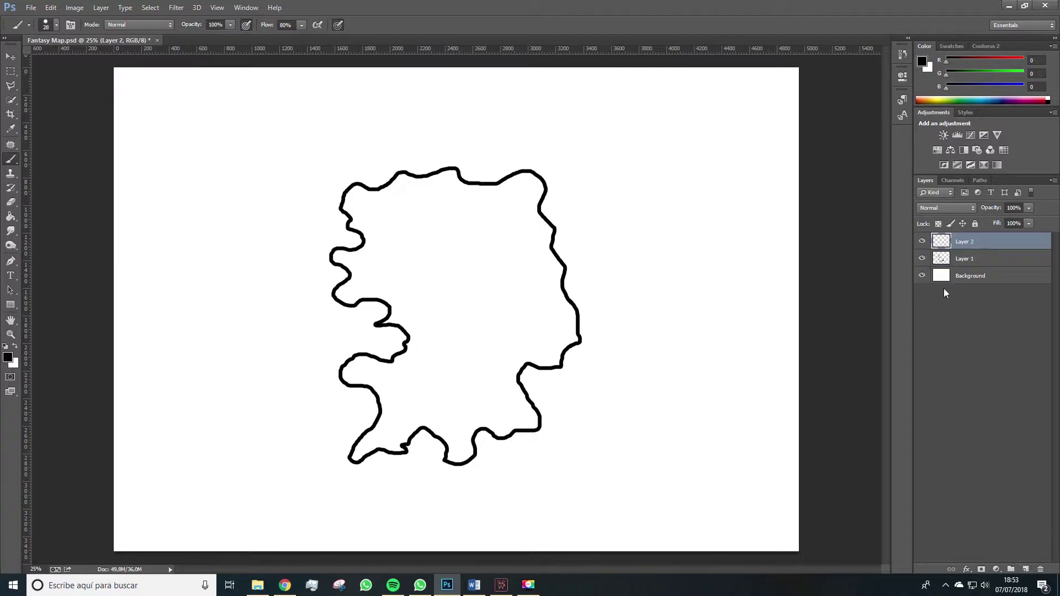
pyautogui.click(922, 259)
pyautogui.moveTo(411, 182)
pyautogui.mouseDown()
pyautogui.moveTo(442, 172)
pyautogui.moveTo(514, 207)
pyautogui.moveTo(510, 241)
pyautogui.moveTo(539, 260)
pyautogui.moveTo(568, 307)
pyautogui.moveTo(552, 373)
pyautogui.moveTo(513, 419)
pyautogui.moveTo(457, 409)
pyautogui.moveTo(482, 349)
pyautogui.moveTo(389, 362)
pyautogui.moveTo(337, 330)
pyautogui.moveTo(332, 289)
pyautogui.moveTo(381, 283)
pyautogui.moveTo(358, 191)
pyautogui.moveTo(410, 182)
pyautogui.mouseUp()
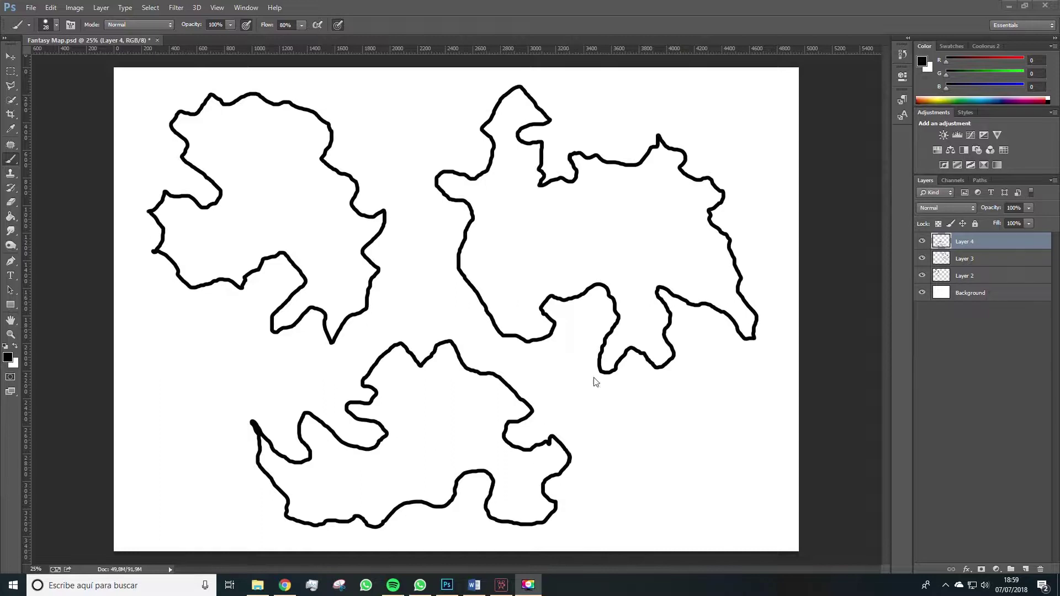
# Delete the upper-left and lower landmasses (Layer 2 and Layer 4), keeping only the upper-right one on Layer 3
pyautogui.press('space')
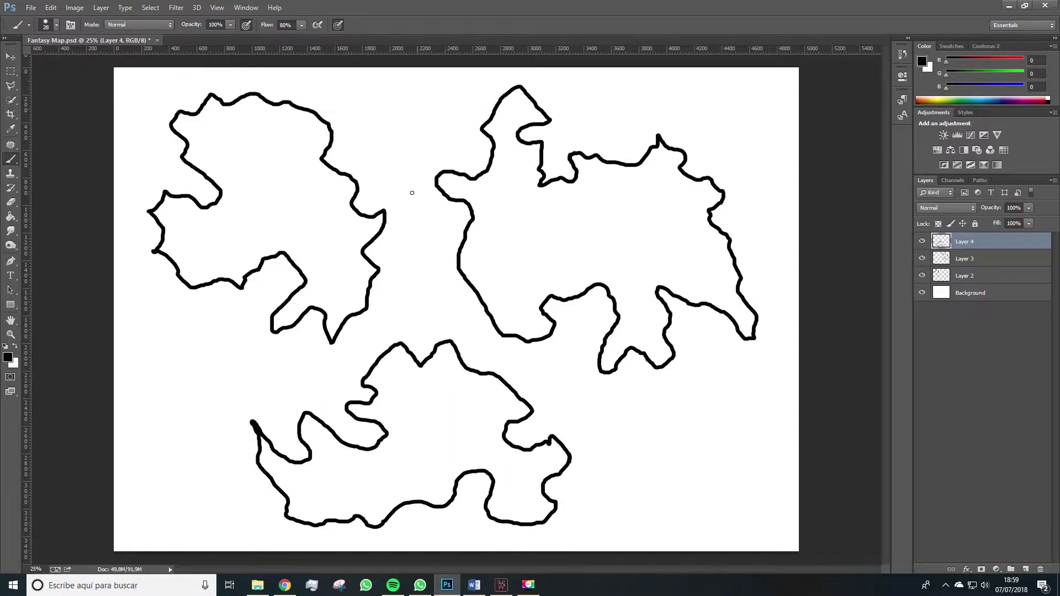
pyautogui.click(963, 259)
pyautogui.click(921, 242)
pyautogui.click(922, 242)
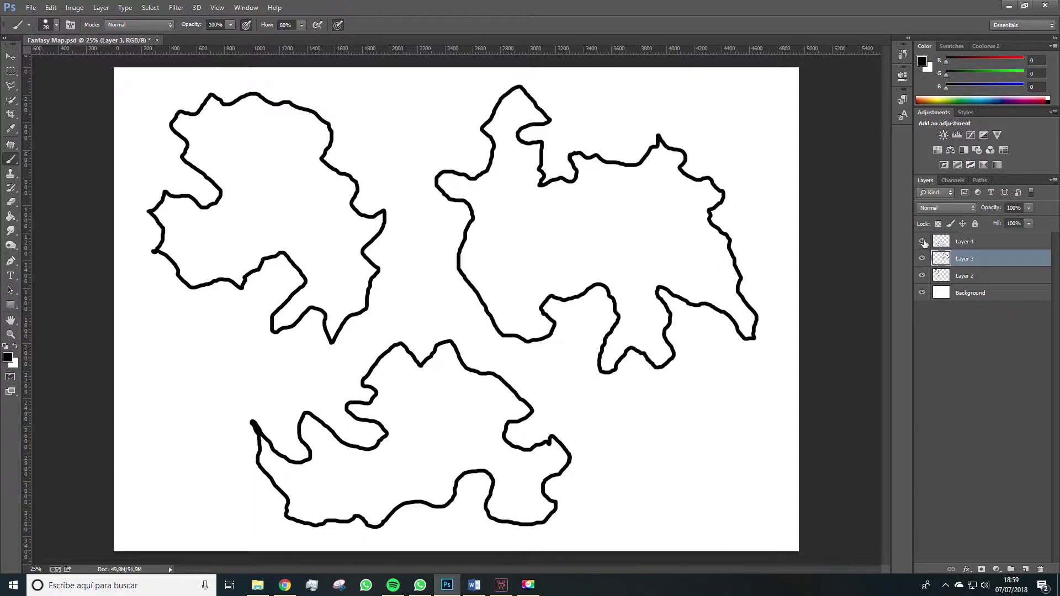
pyautogui.click(922, 241)
pyautogui.click(922, 275)
pyautogui.click(963, 275)
pyautogui.press('Delete')
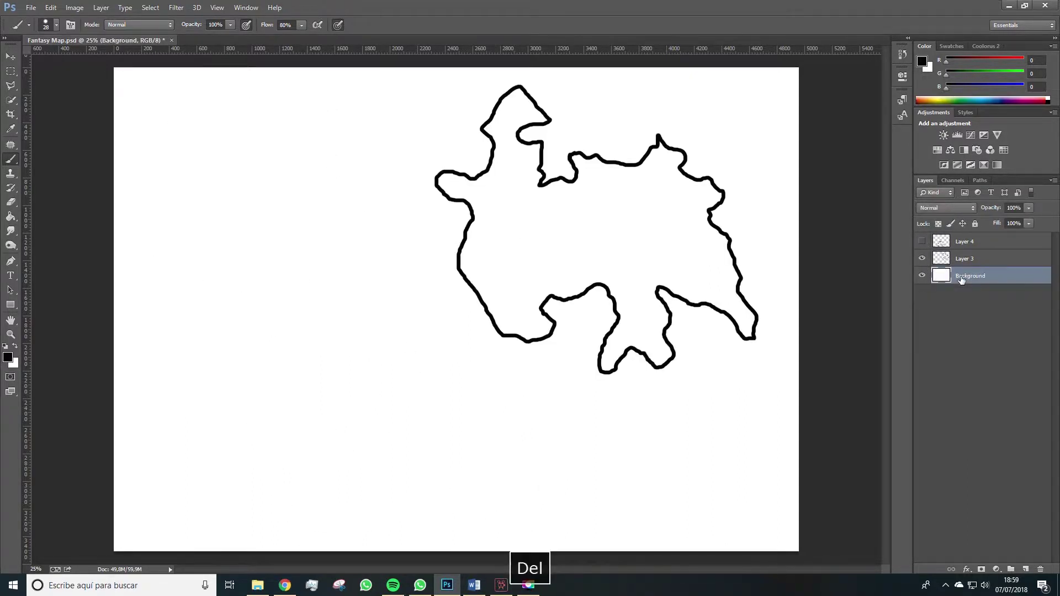
pyautogui.click(973, 244)
pyautogui.press('Delete')
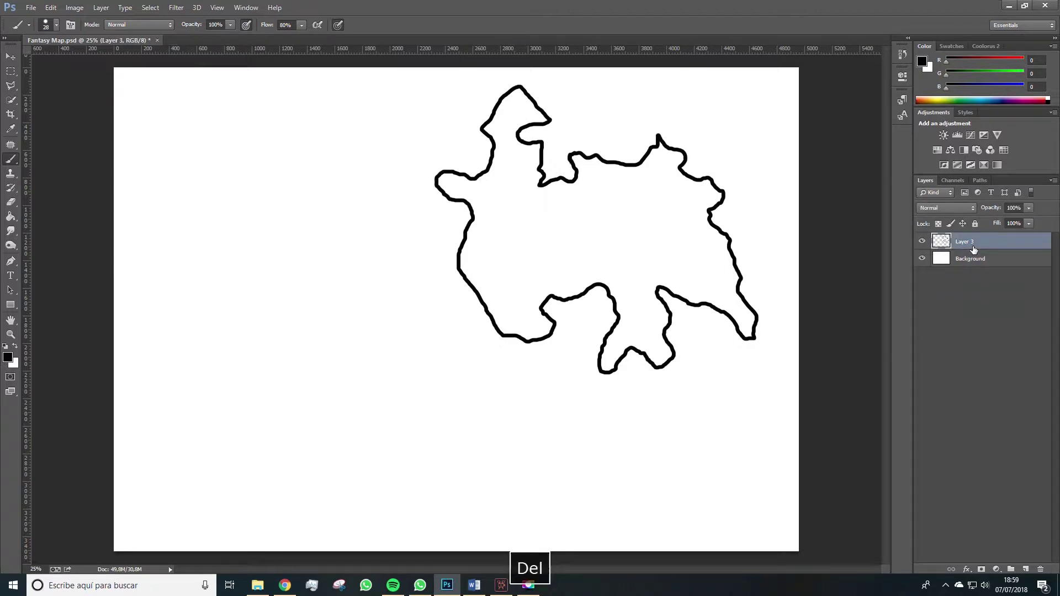
# Move the remaining landmass outline to the center of the canvas
pyautogui.press('v')
pyautogui.moveTo(618, 313); pyautogui.dragTo(476, 373)
pyautogui.click(935, 343)
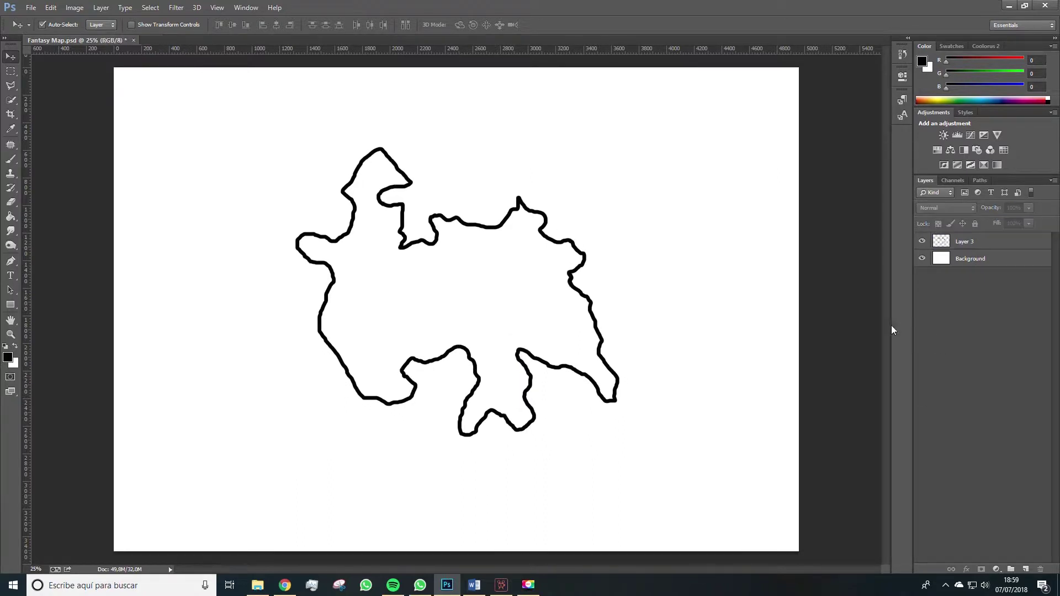
pyautogui.click(571, 285)
pyautogui.moveTo(571, 286); pyautogui.dragTo(566, 296)
pyautogui.moveTo(565, 293); pyautogui.dragTo(566, 293)
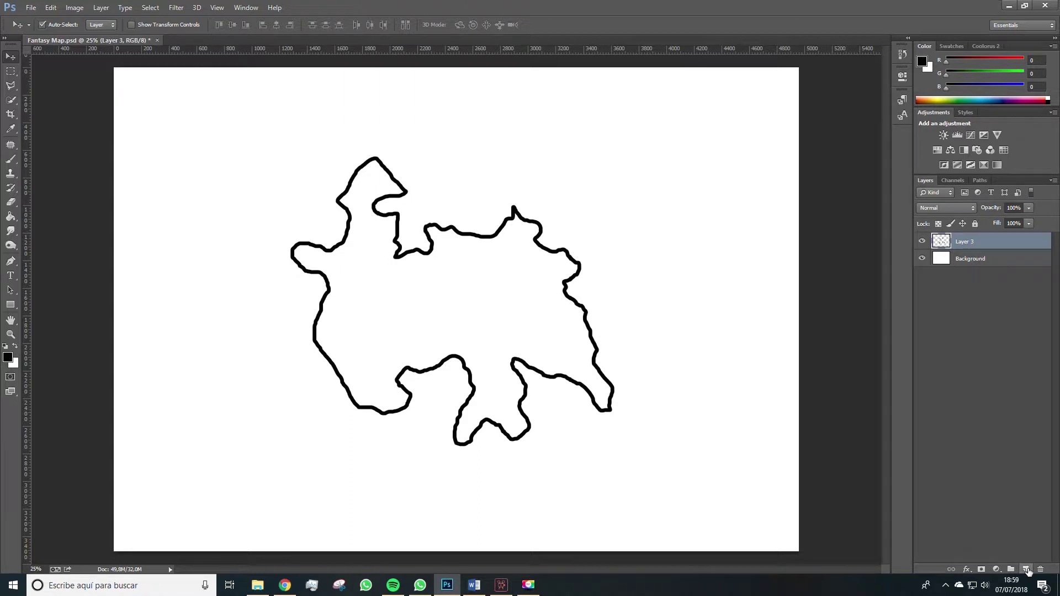
# Add a new empty layer above the landmass outline
pyautogui.click(1026, 569)
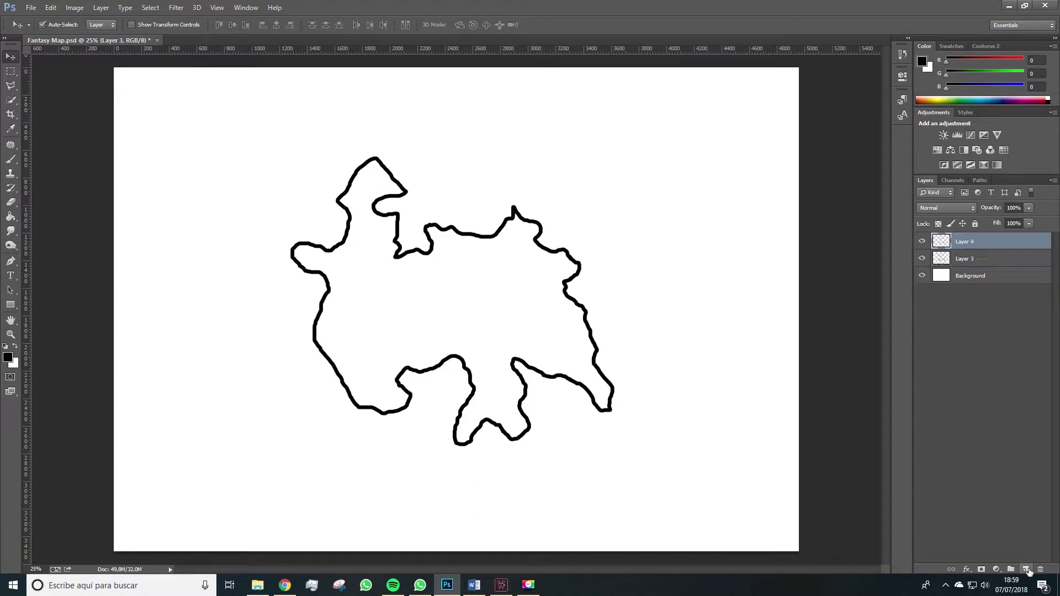
# Brush wavy orange lines (R 192, G 90, B 0) from the landmass's center out to all four canvas edges
pyautogui.click(9, 357)
pyautogui.click(187, 492)
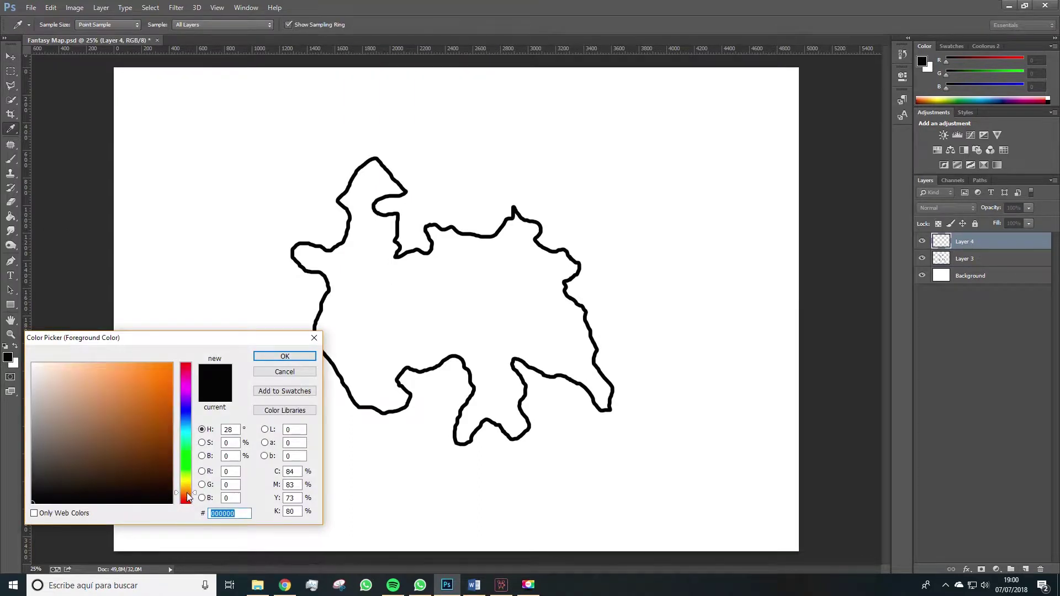
pyautogui.click(172, 397)
pyautogui.click(275, 358)
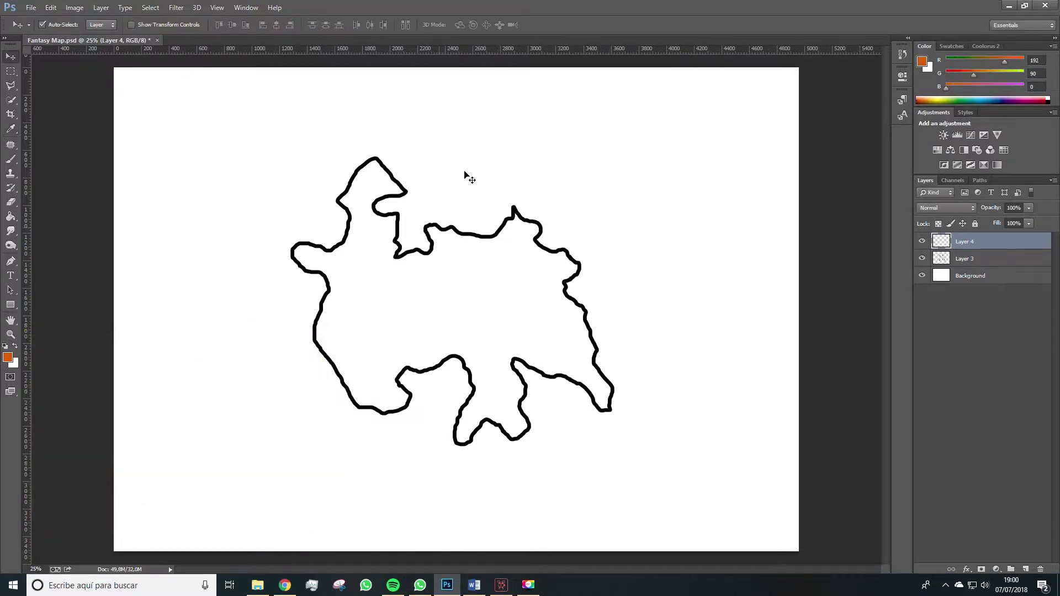
pyautogui.click(10, 159)
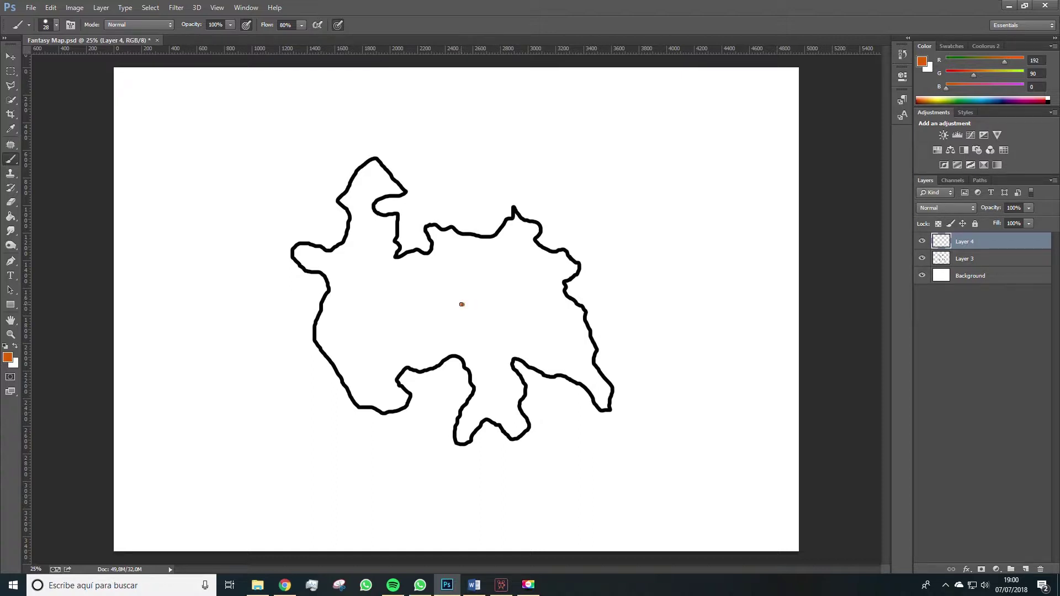
pyautogui.moveTo(464, 268)
pyautogui.mouseDown()
pyautogui.moveTo(458, 222)
pyautogui.moveTo(466, 67)
pyautogui.mouseUp()
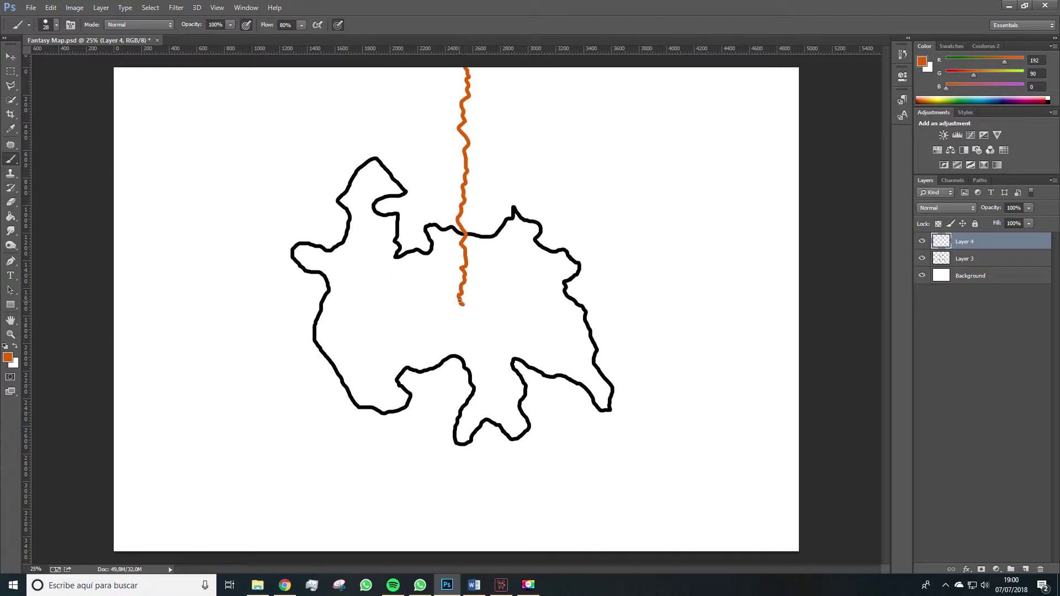
pyautogui.moveTo(461, 304); pyautogui.dragTo(801, 290)
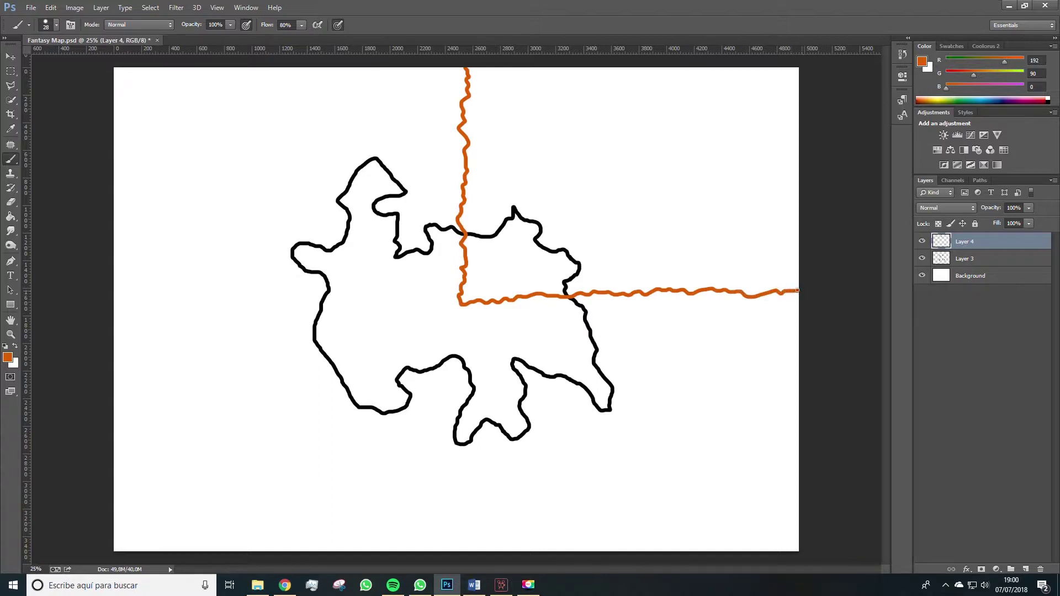
pyautogui.moveTo(460, 304)
pyautogui.mouseDown()
pyautogui.moveTo(132, 317)
pyautogui.moveTo(114, 328)
pyautogui.mouseUp()
pyautogui.moveTo(459, 302)
pyautogui.mouseDown()
pyautogui.moveTo(481, 370)
pyautogui.moveTo(488, 530)
pyautogui.moveTo(500, 556)
pyautogui.mouseUp()
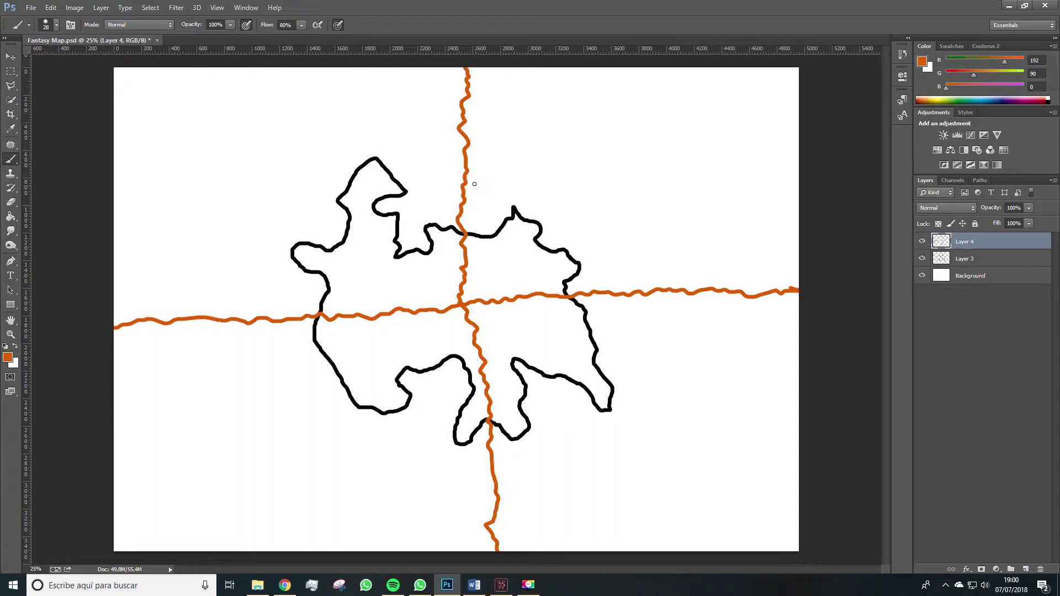
# Draw an irregular rectangular ring of orange plate boundaries around the center, with a cross line through its lower-right part
pyautogui.moveTo(466, 177)
pyautogui.mouseDown()
pyautogui.moveTo(634, 172)
pyautogui.moveTo(656, 216)
pyautogui.moveTo(667, 351)
pyautogui.moveTo(649, 367)
pyautogui.moveTo(486, 382)
pyautogui.mouseUp()
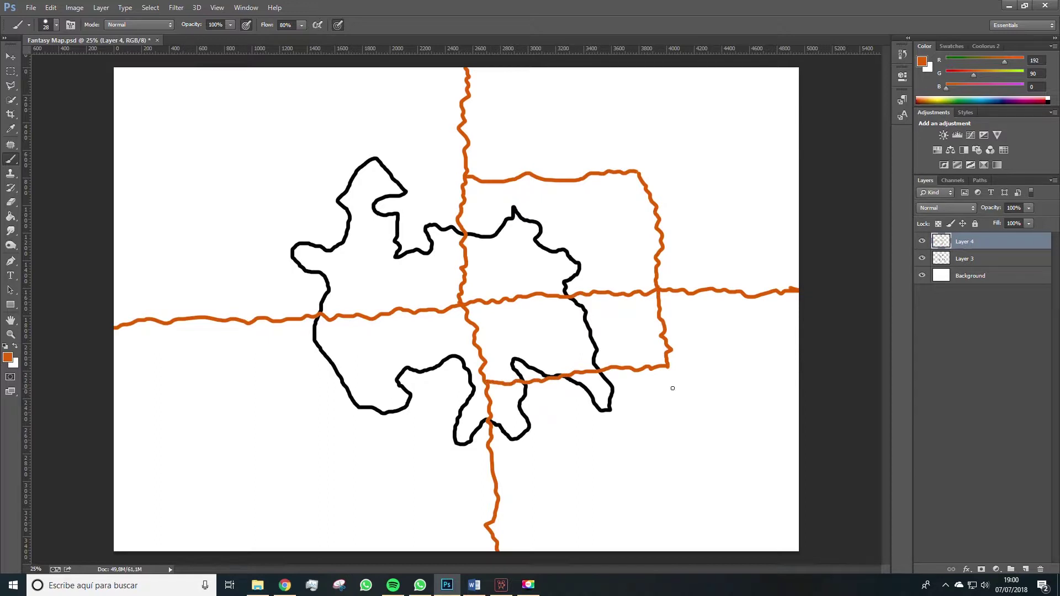
pyautogui.moveTo(668, 367)
pyautogui.mouseDown()
pyautogui.moveTo(674, 472)
pyautogui.moveTo(511, 484)
pyautogui.mouseUp()
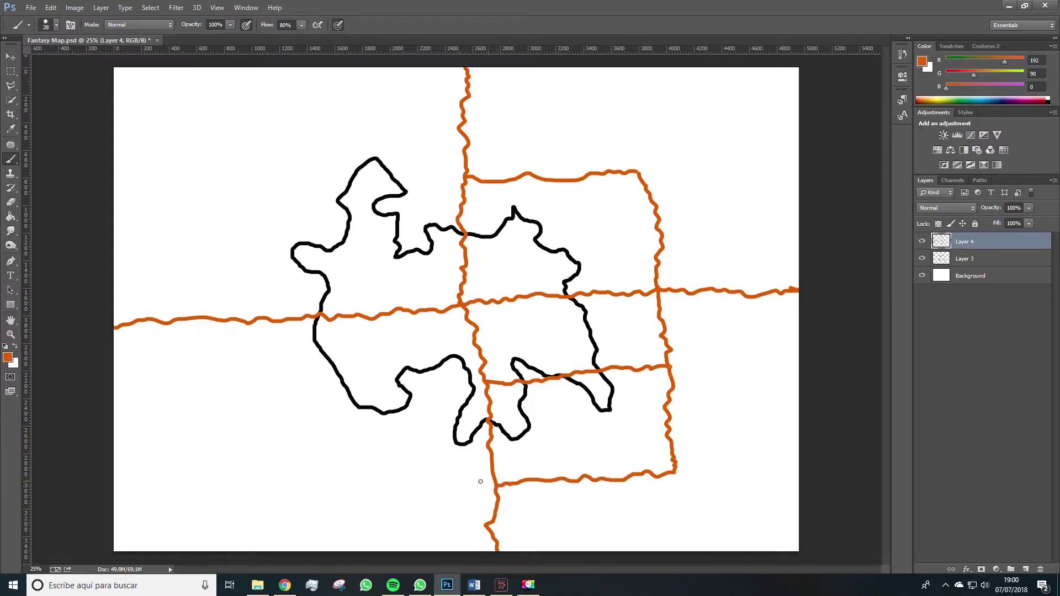
pyautogui.moveTo(489, 488)
pyautogui.mouseDown()
pyautogui.moveTo(359, 490)
pyautogui.moveTo(362, 296)
pyautogui.moveTo(346, 200)
pyautogui.moveTo(362, 188)
pyautogui.moveTo(467, 177)
pyautogui.moveTo(423, 182)
pyautogui.mouseUp()
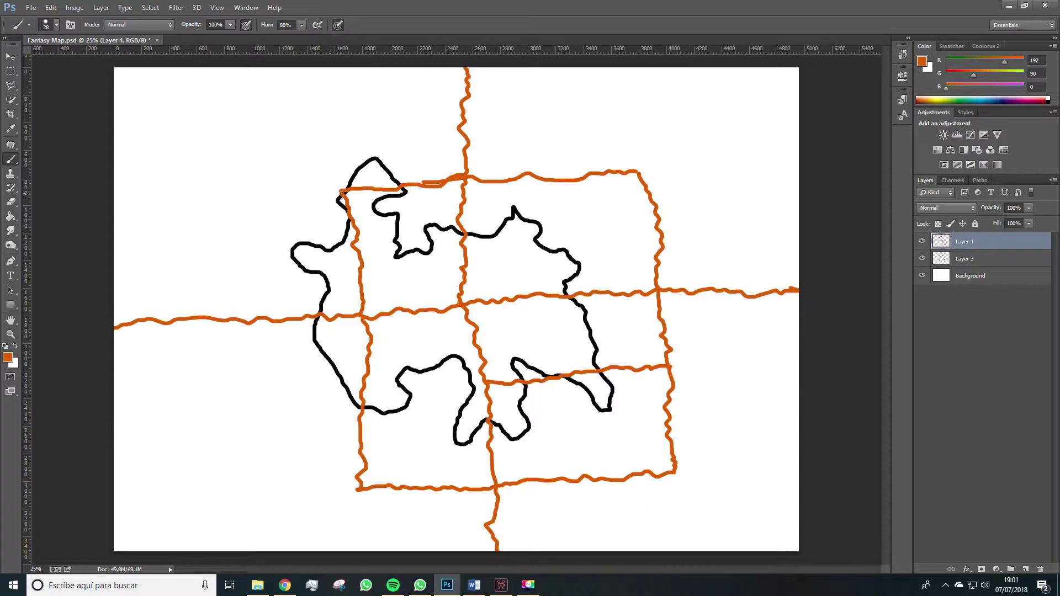
# Extend the orange boundaries outward to the canvas edges, dividing the whole map into a grid of irregular plates
pyautogui.moveTo(341, 191); pyautogui.dragTo(198, 207)
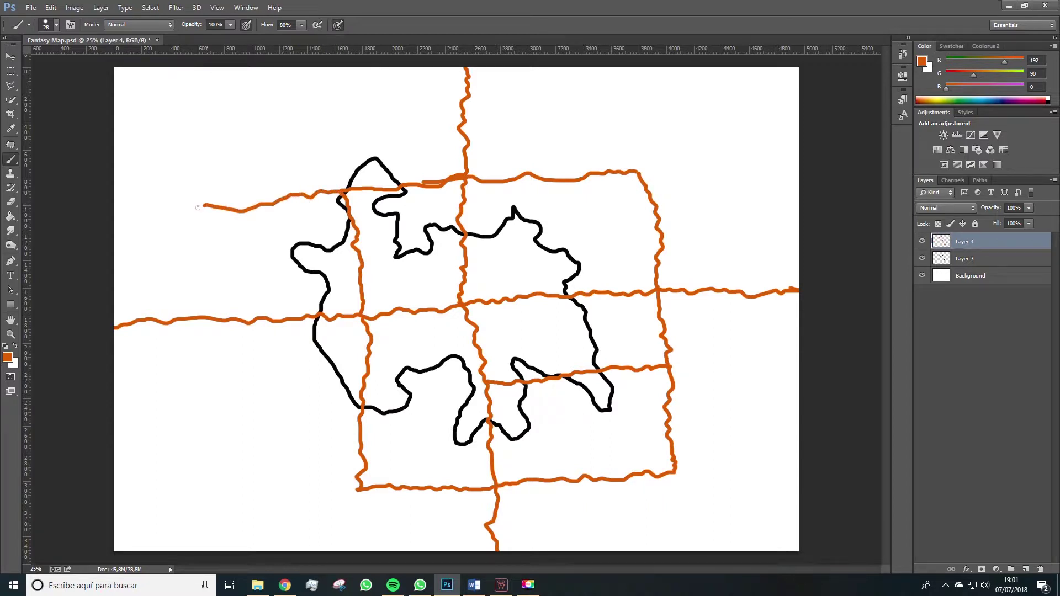
pyautogui.moveTo(344, 189)
pyautogui.mouseDown()
pyautogui.moveTo(335, 169)
pyautogui.moveTo(345, 116)
pyautogui.moveTo(329, 84)
pyautogui.moveTo(343, 65)
pyautogui.mouseUp()
pyautogui.moveTo(195, 206); pyautogui.dragTo(212, 66)
pyautogui.moveTo(194, 210); pyautogui.dragTo(204, 421)
pyautogui.moveTo(474, 387)
pyautogui.mouseDown()
pyautogui.moveTo(299, 398)
pyautogui.moveTo(206, 419)
pyautogui.mouseUp()
pyautogui.moveTo(205, 420); pyautogui.dragTo(210, 550)
pyautogui.moveTo(204, 420); pyautogui.dragTo(113, 430)
pyautogui.moveTo(361, 489)
pyautogui.mouseDown()
pyautogui.moveTo(223, 497)
pyautogui.moveTo(367, 551)
pyautogui.mouseUp()
pyautogui.moveTo(195, 212); pyautogui.dragTo(112, 218)
pyautogui.moveTo(639, 176); pyautogui.dragTo(632, 67)
pyautogui.moveTo(640, 176); pyautogui.dragTo(799, 174)
pyautogui.moveTo(669, 365); pyautogui.dragTo(798, 379)
pyautogui.moveTo(674, 473); pyautogui.dragTo(799, 477)
pyautogui.moveTo(672, 474); pyautogui.dragTo(686, 554)
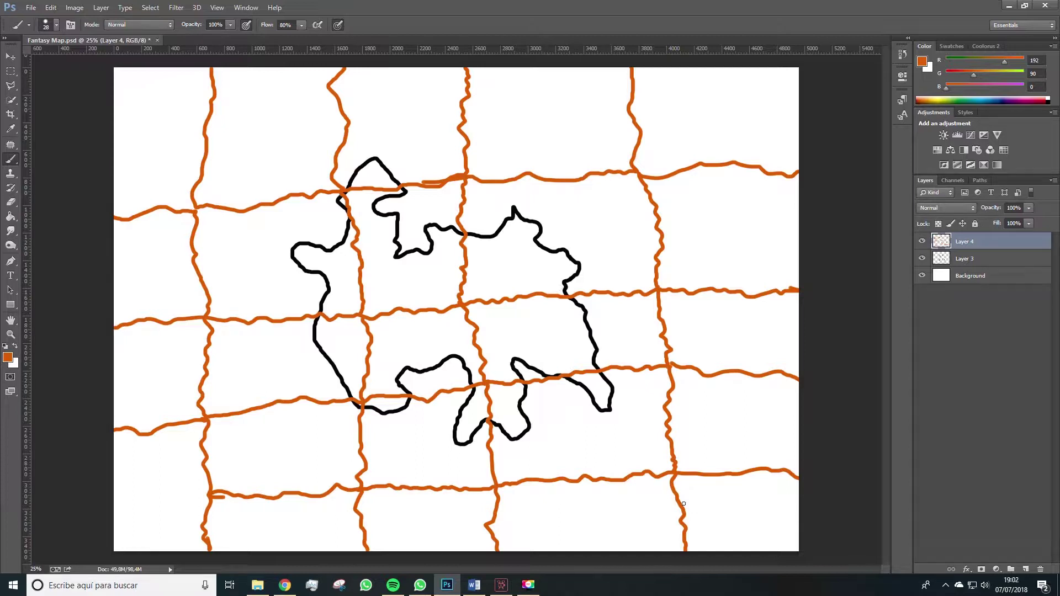
# Draw a small blue (#0048c0) arrow on a new layer, inside the plate just above and right of the central junction
pyautogui.click(1026, 569)
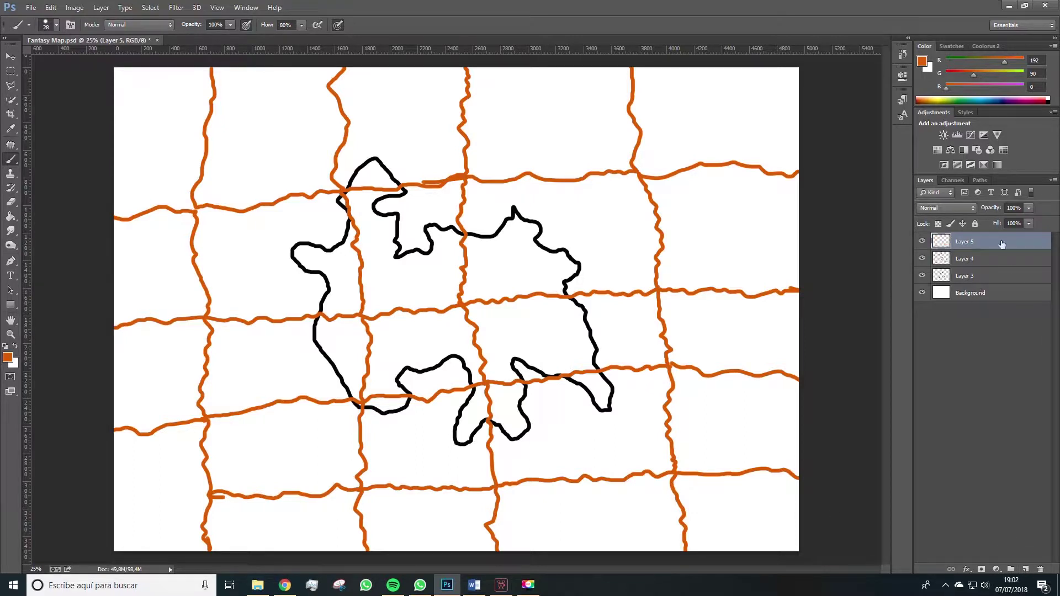
pyautogui.click(8, 357)
pyautogui.click(186, 418)
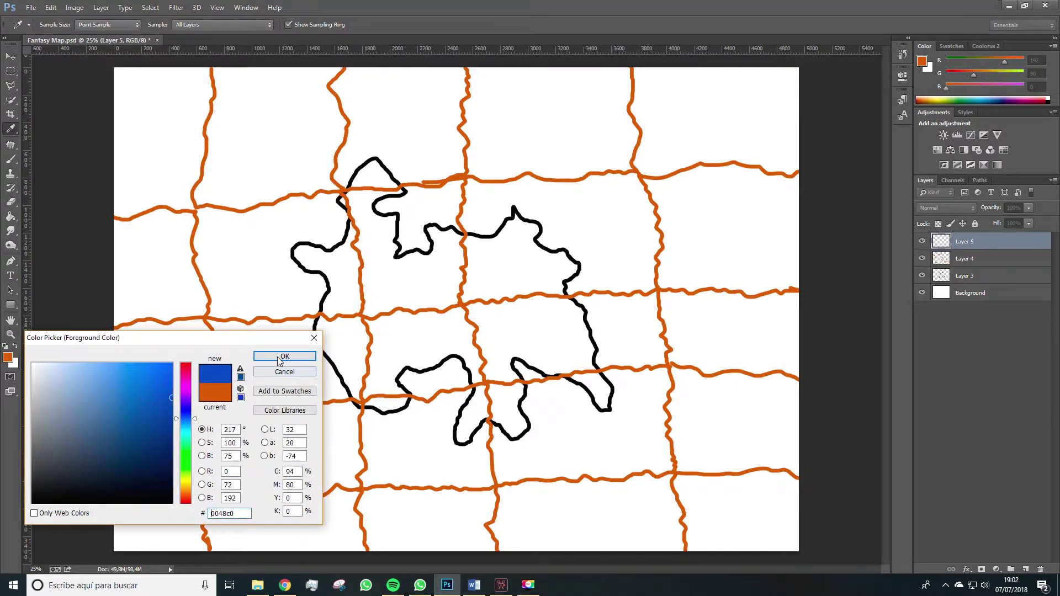
pyautogui.click(277, 356)
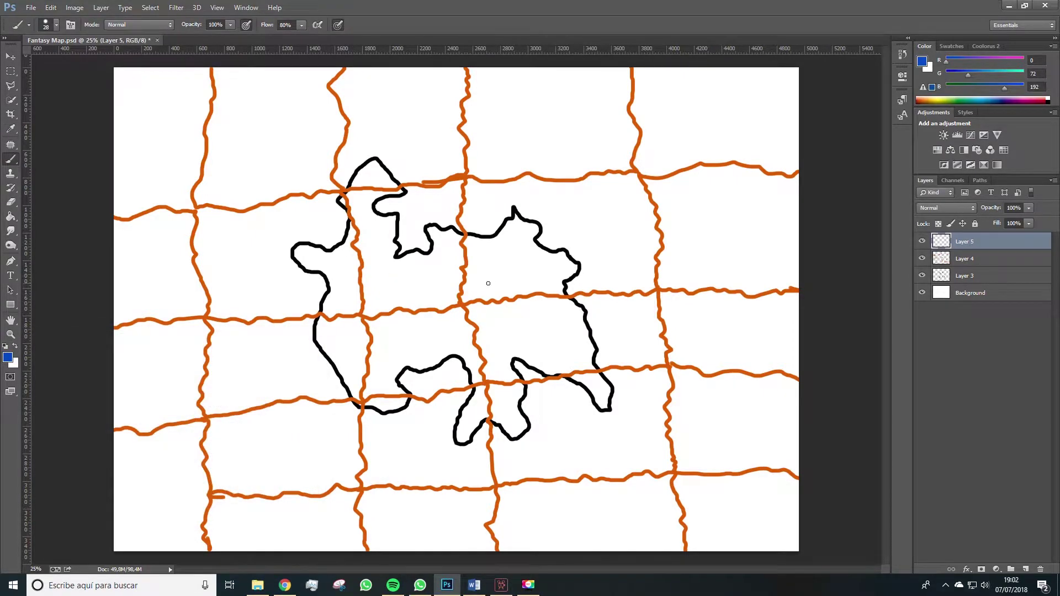
pyautogui.hotkey('ctrl', 'z')
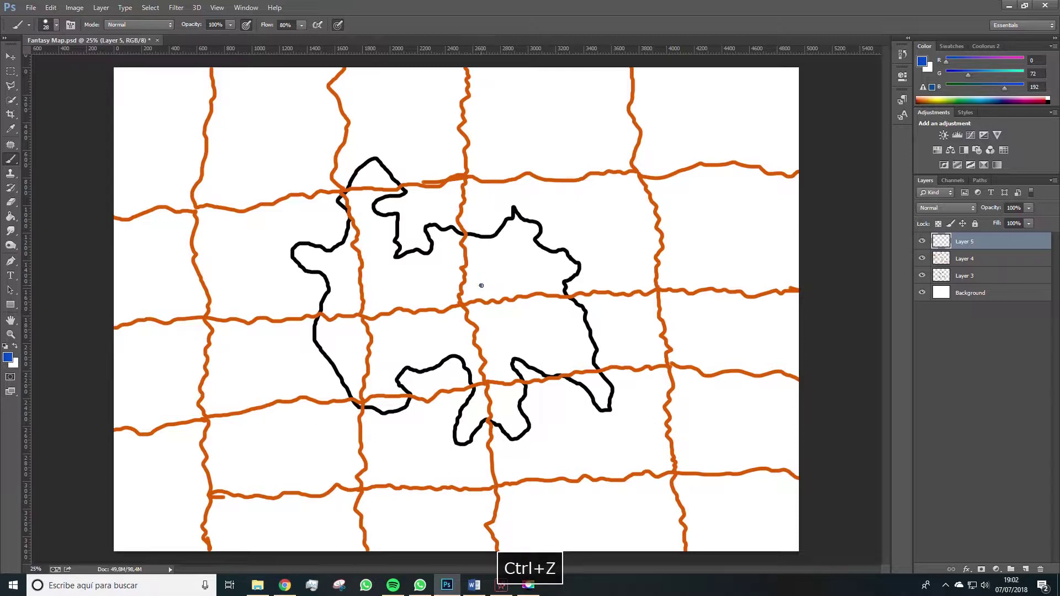
pyautogui.moveTo(493, 278); pyautogui.dragTo(500, 274)
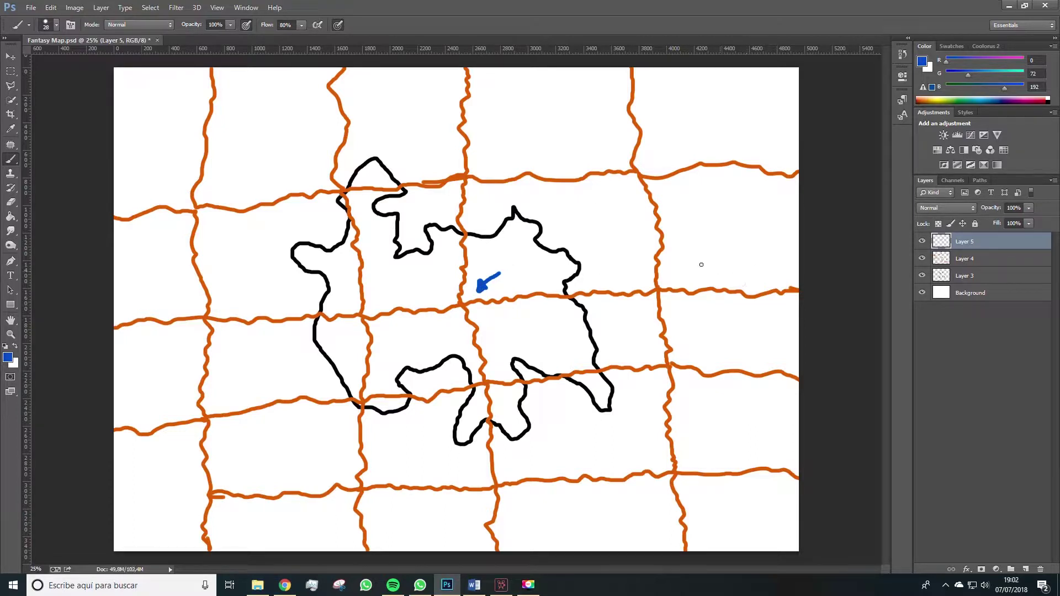
# Duplicate the blue arrow four times, spreading the copies over the western part of the landmass and below it
pyautogui.click(10, 57)
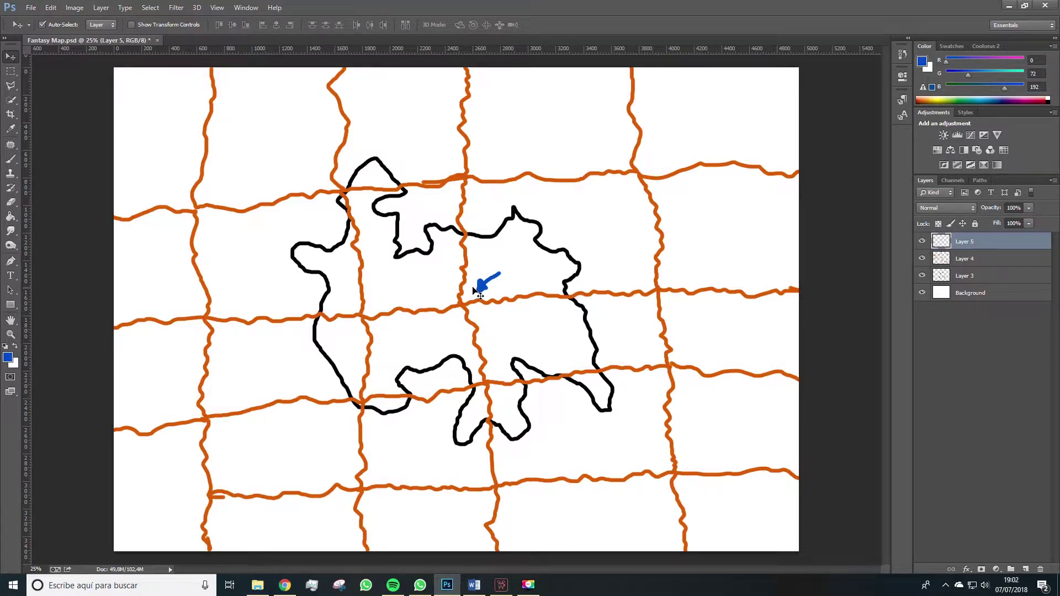
pyautogui.moveTo(482, 300); pyautogui.dragTo(323, 296)
pyautogui.moveTo(400, 279); pyautogui.dragTo(422, 440)
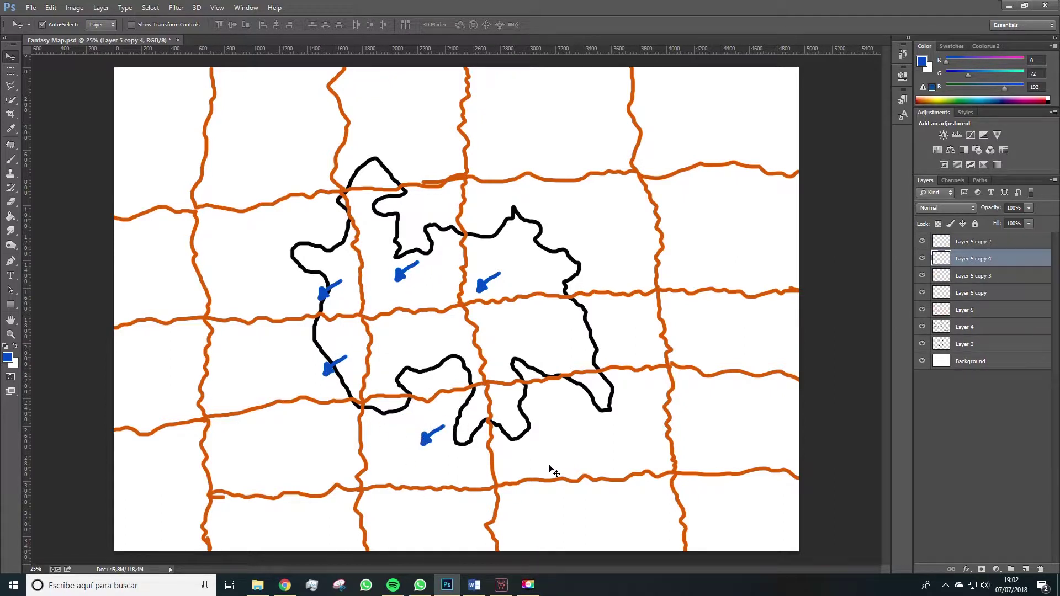
# Rotate the arrow on the landmass's southwestern coast by about 177° and move it slightly up and left
pyautogui.click(402, 280)
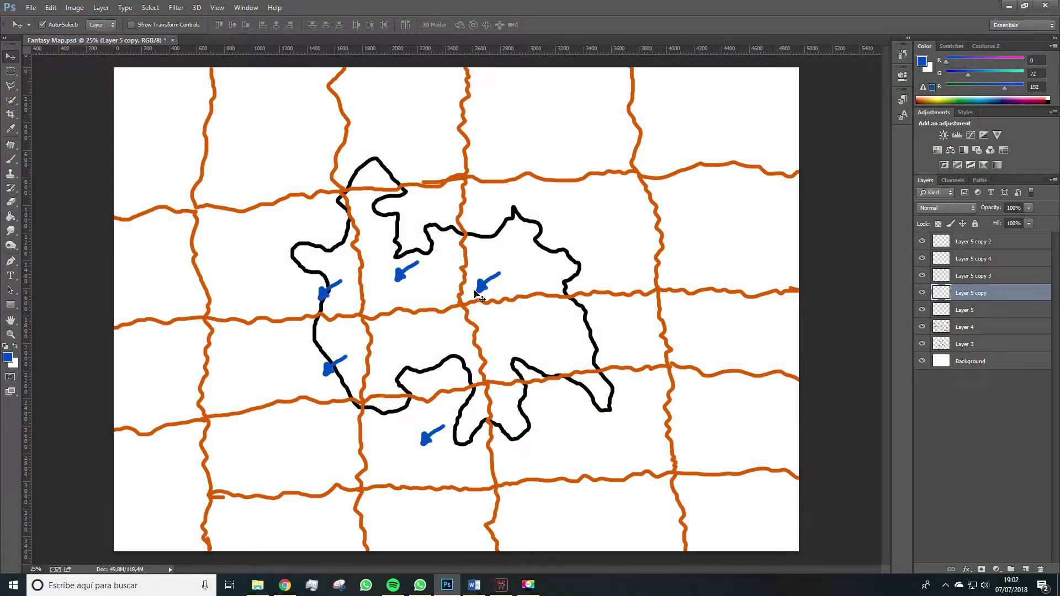
pyautogui.click(480, 292)
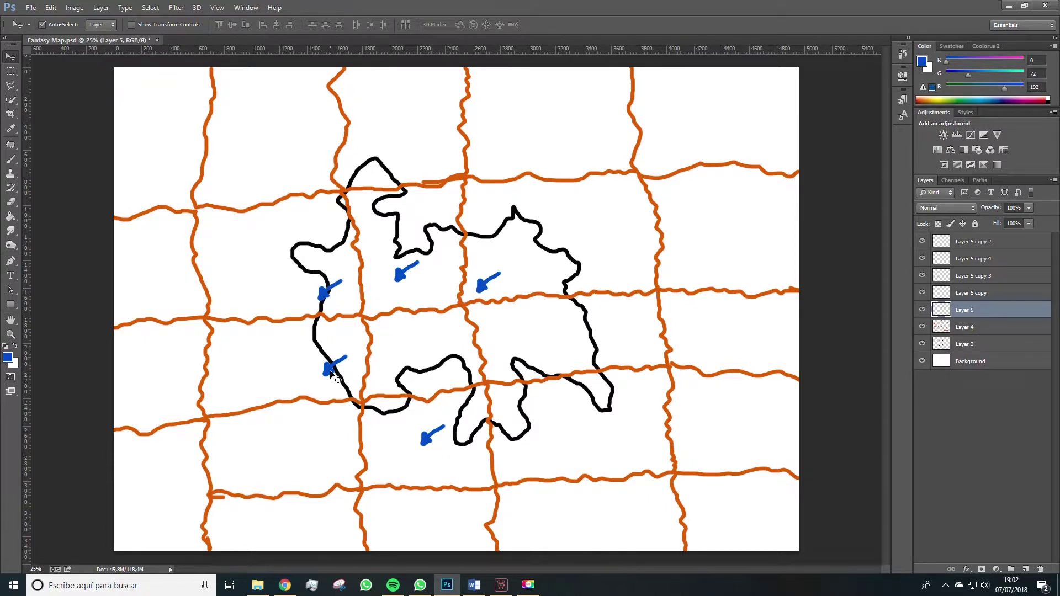
pyautogui.click(333, 374)
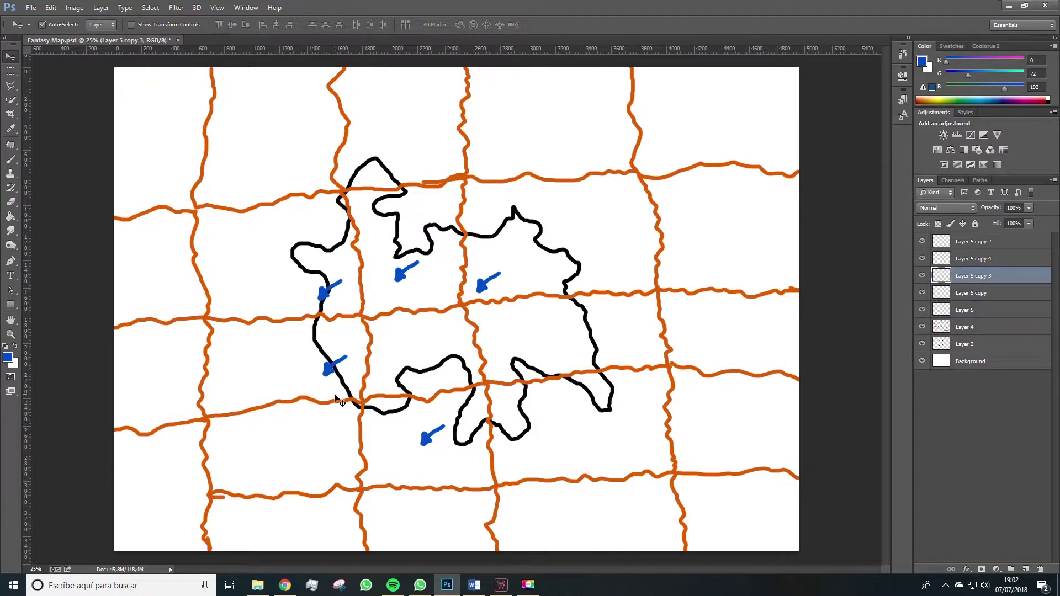
pyautogui.hotkey('ctrl', 't')
pyautogui.moveTo(335, 395); pyautogui.dragTo(239, 260)
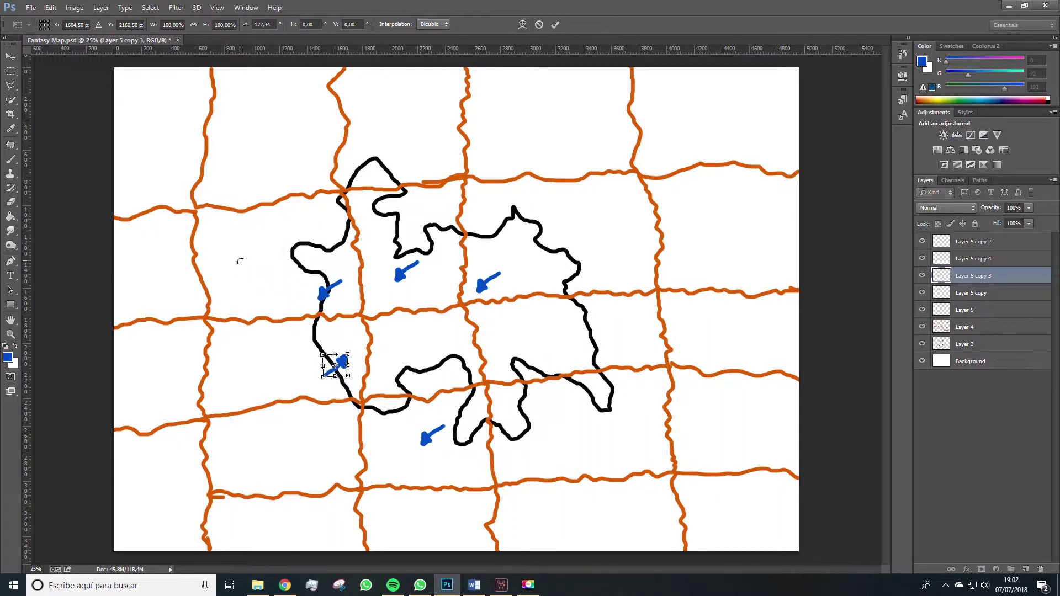
pyautogui.press('Return')
pyautogui.moveTo(337, 365); pyautogui.dragTo(326, 350)
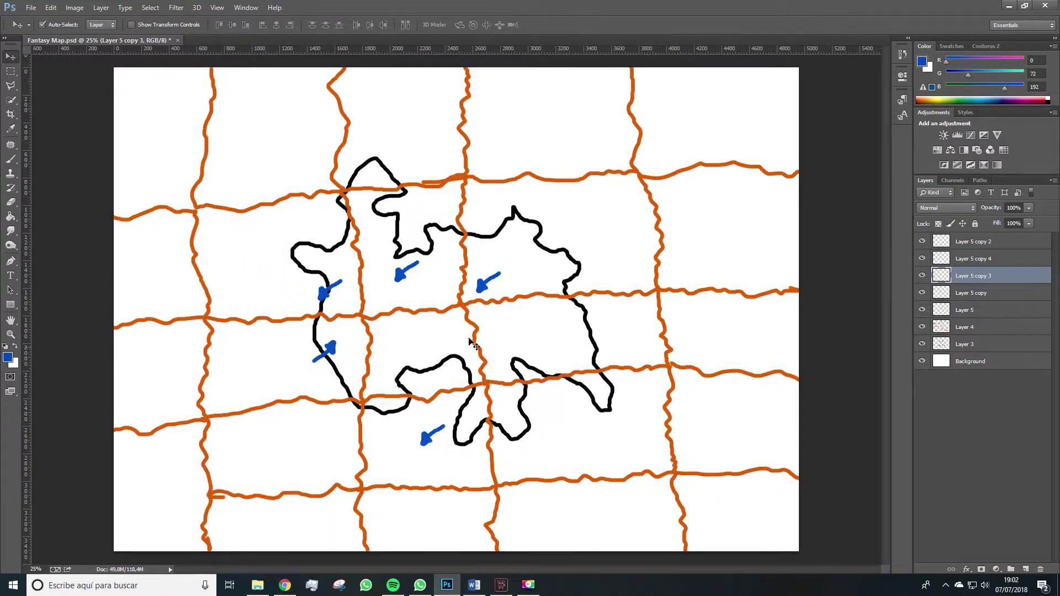
# Rotate the arrow northeast of the central junction to point up-right and the northwest one to point up-left
pyautogui.click(484, 295)
pyautogui.hotkey('ctrl', 't')
pyautogui.moveTo(512, 300); pyautogui.dragTo(303, 158)
pyautogui.press('Return')
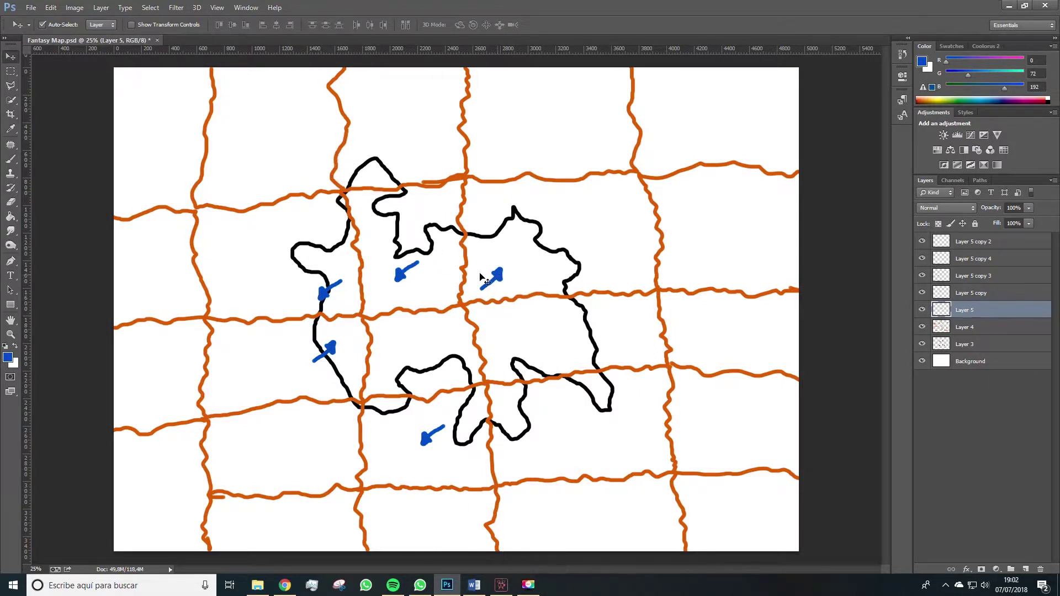
pyautogui.click(408, 286)
pyautogui.hotkey('ctrl', 't')
pyautogui.moveTo(425, 293)
pyautogui.mouseDown()
pyautogui.moveTo(399, 295)
pyautogui.moveTo(424, 286)
pyautogui.moveTo(407, 272)
pyautogui.moveTo(432, 288)
pyautogui.mouseUp()
pyautogui.press('Return')
# Duplicate an arrow into the two plates below the central junction, rotating the right copy downward and the left one to point left
pyautogui.moveTo(504, 282); pyautogui.dragTo(436, 354)
pyautogui.hotkey('ctrl', 't')
pyautogui.press('Return')
pyautogui.moveTo(503, 345); pyautogui.dragTo(399, 346)
pyautogui.hotkey('ctrl', 't')
pyautogui.press('Return')
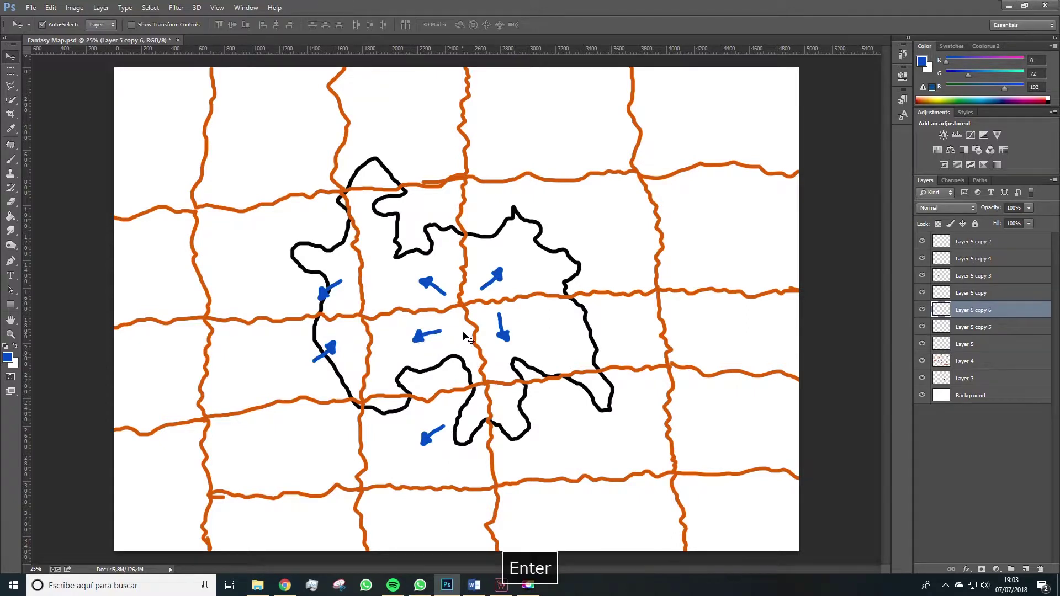
# Duplicate the arrow below the landmass into the plate on its right and rotate the copy to point down
pyautogui.press('alt')
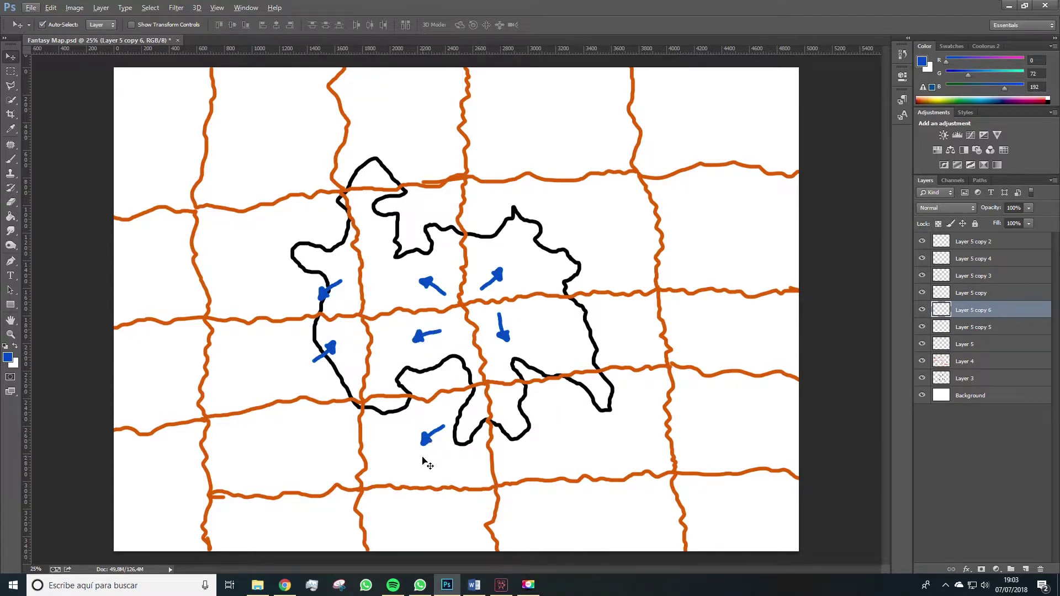
pyautogui.moveTo(428, 440); pyautogui.dragTo(559, 442)
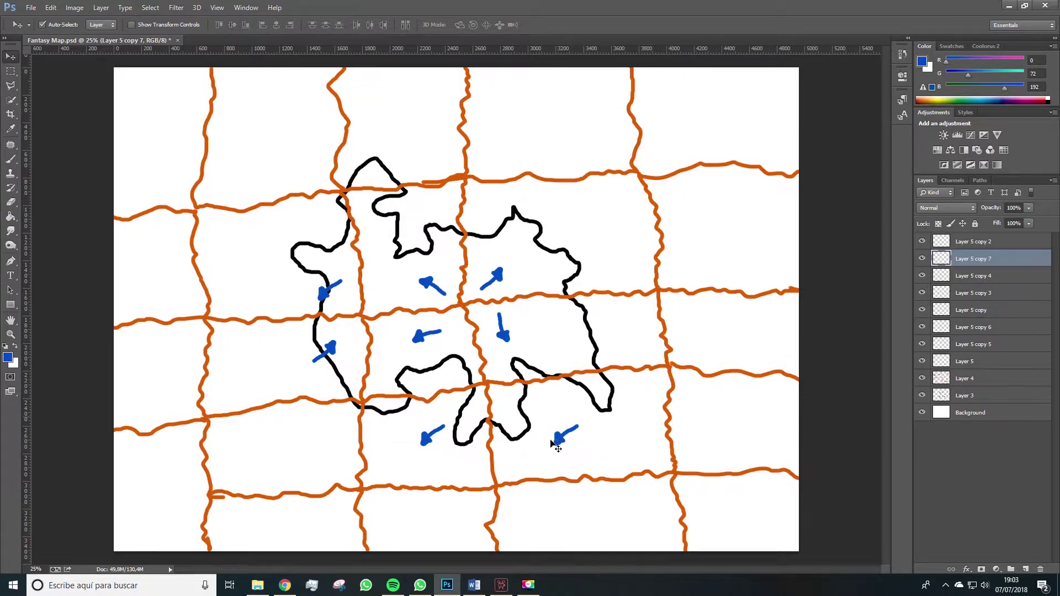
pyautogui.hotkey('ctrl', 't')
pyautogui.moveTo(588, 462); pyautogui.dragTo(610, 429)
pyautogui.press('Return')
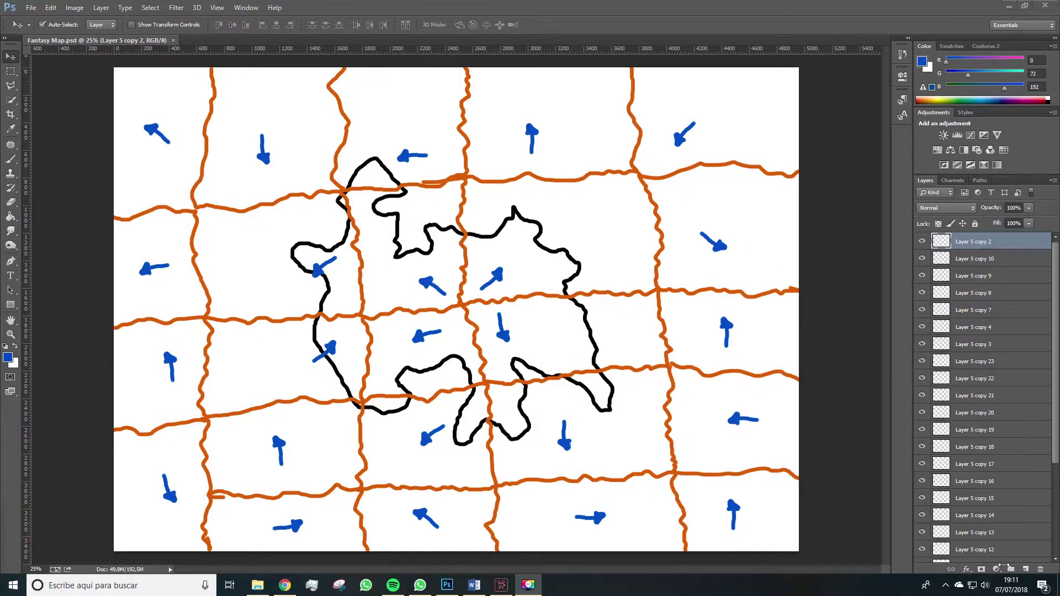
# Create a new layer group, move all the arrow layers (Layer 5 and its copies) into it, and collapse the group
pyautogui.press('space')
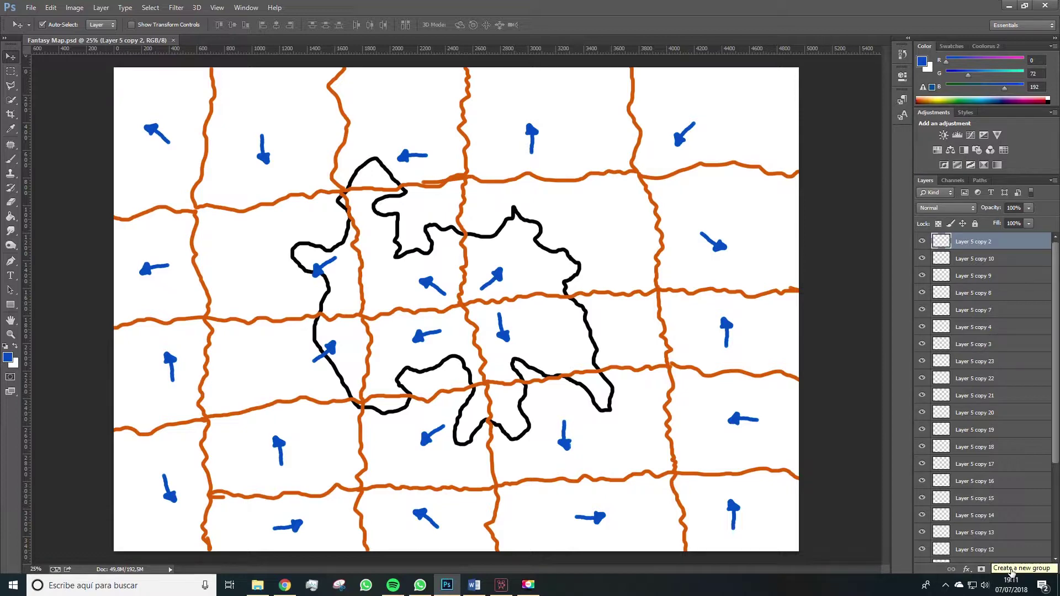
pyautogui.click(1010, 572)
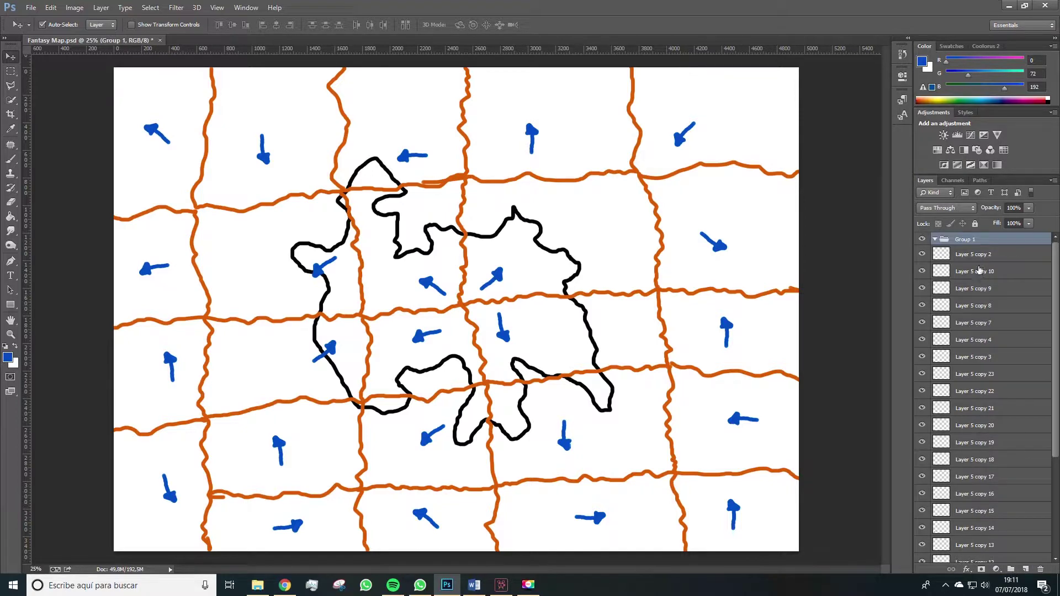
pyautogui.click(977, 257)
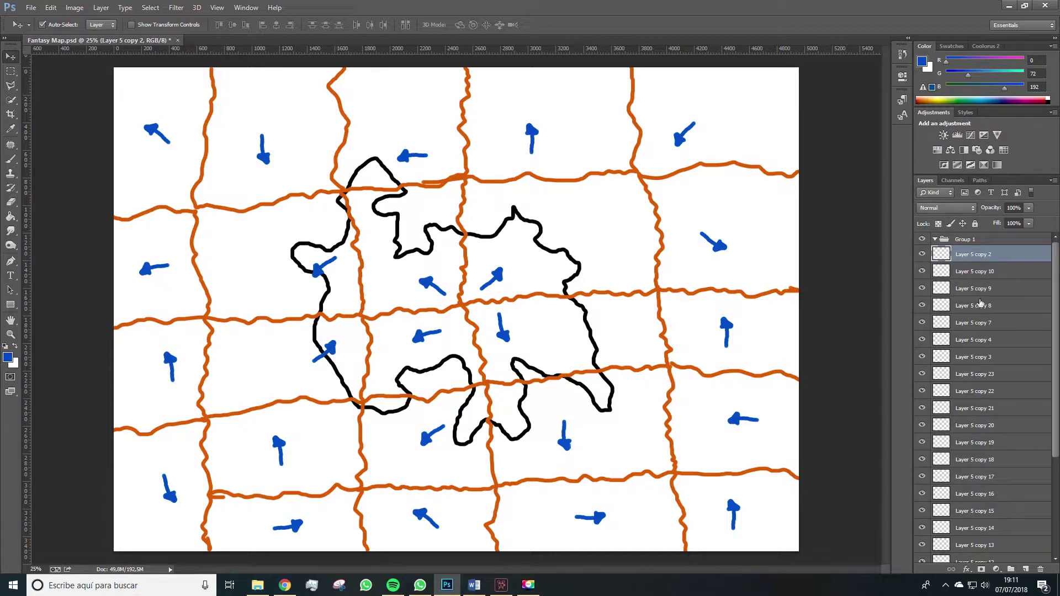
pyautogui.scroll(-5, 975, 309)
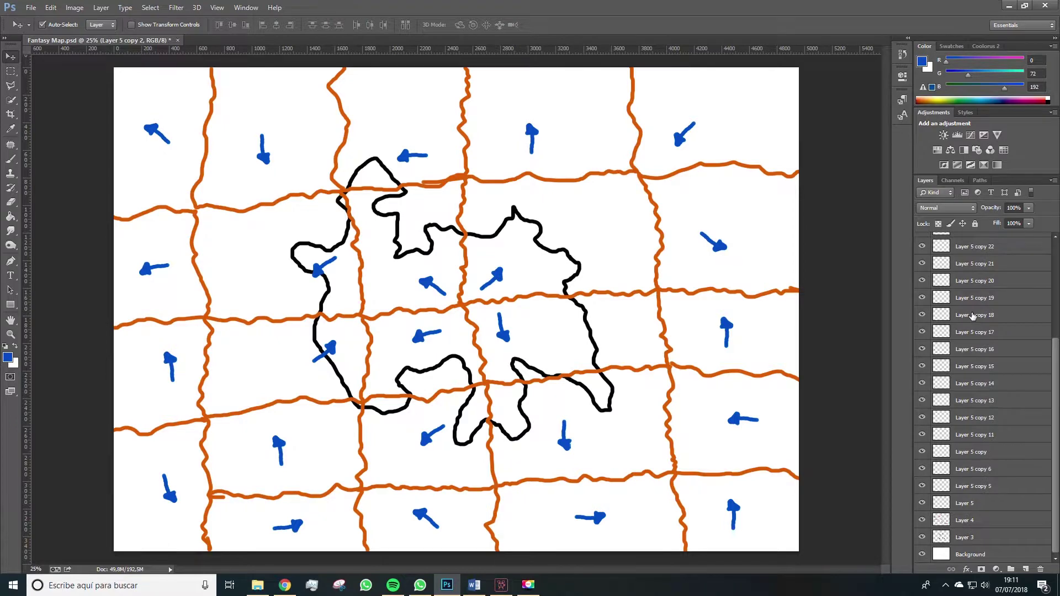
pyautogui.keyDown('shift'); pyautogui.click(966, 508); pyautogui.keyUp('shift')
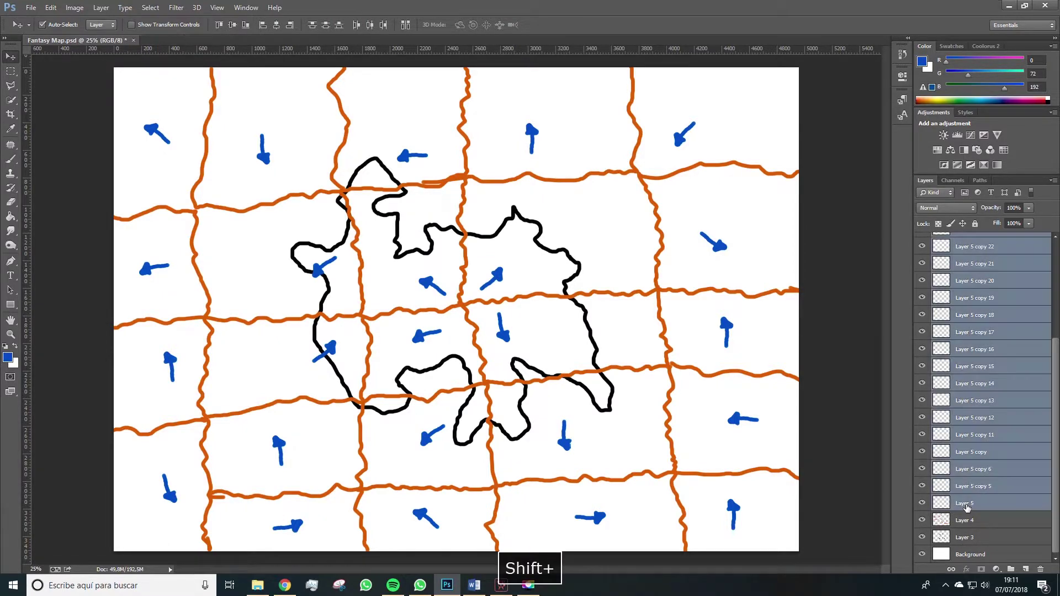
pyautogui.scroll(3, 1004, 308)
pyautogui.scroll(2, 1004, 308)
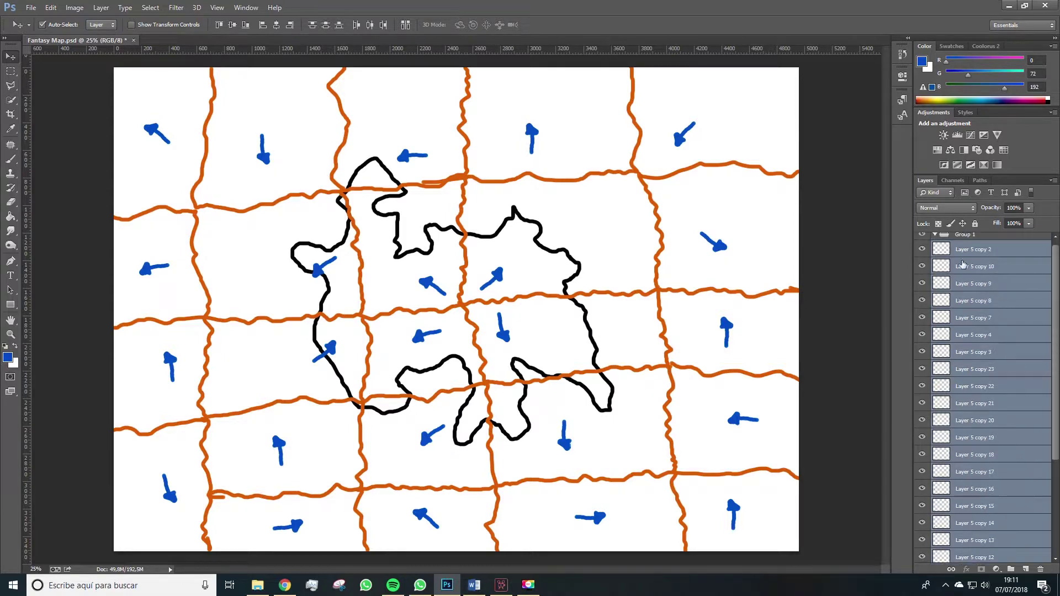
pyautogui.scroll(-1, 963, 277)
pyautogui.scroll(2, 966, 275)
pyautogui.moveTo(967, 274); pyautogui.dragTo(966, 239)
pyautogui.click(935, 240)
# Toggle the arrow group's visibility off and on to check which arrows it contains
pyautogui.click(922, 239)
pyautogui.click(923, 239)
pyautogui.click(922, 239)
pyautogui.click(923, 239)
# Rename the arrow layer group as Arrow
pyautogui.doubleClick(963, 239)
pyautogui.press('capslock')
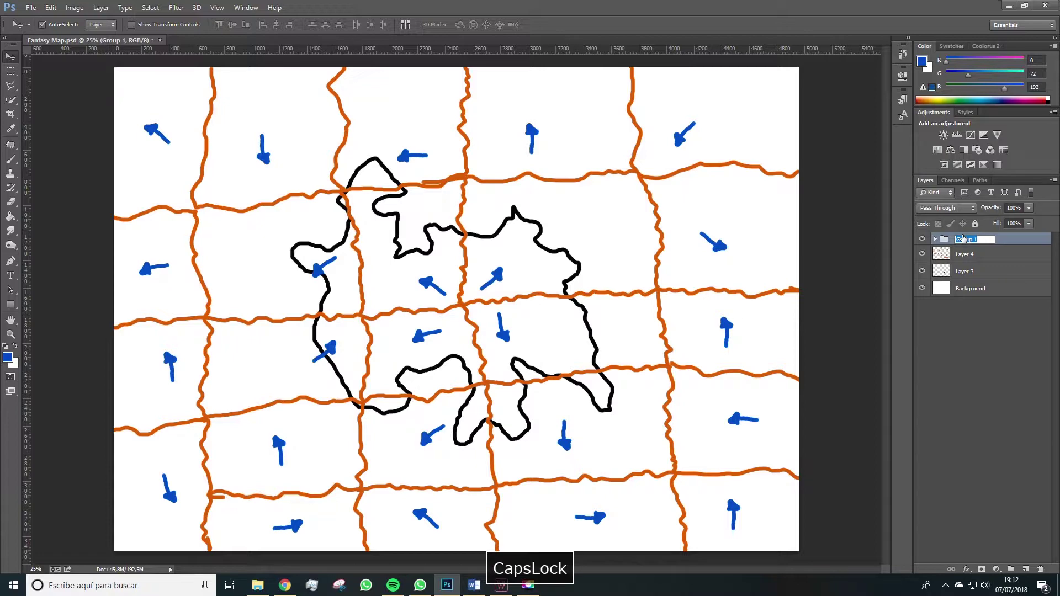
pyautogui.write('A')
pyautogui.press('capslock')
pyautogui.write('rrow')
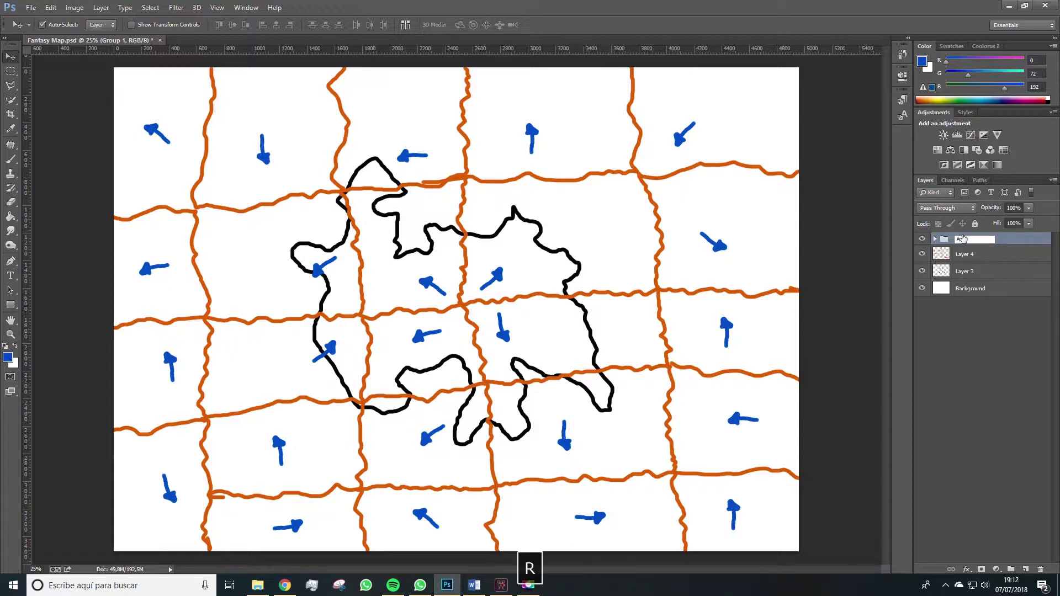
pyautogui.click(971, 336)
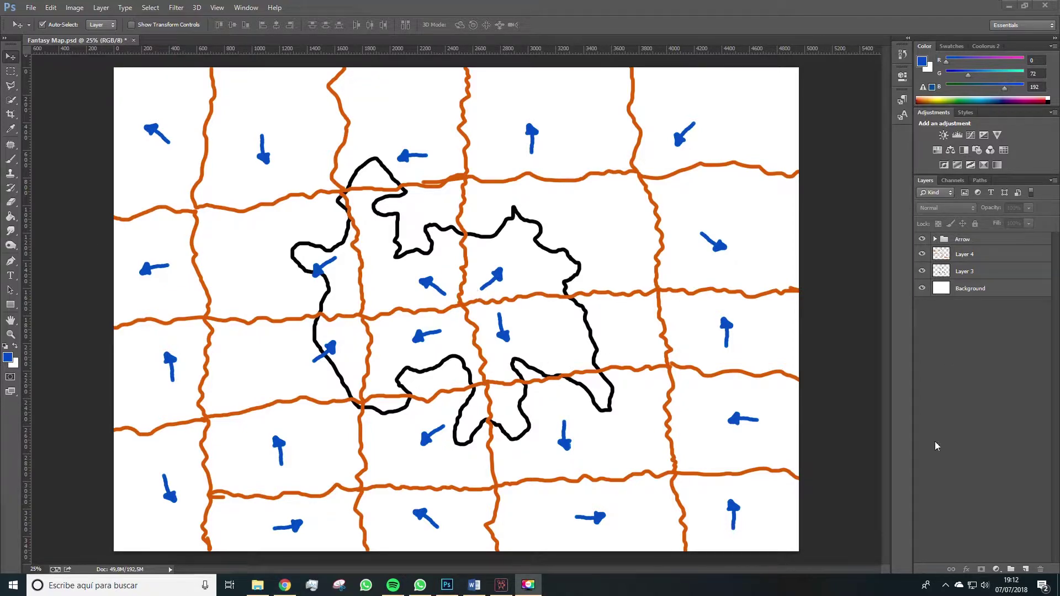
# Add a new layer above the Arrow group and choose the Brush with a green foreground colour, #00c04d
pyautogui.press('space')
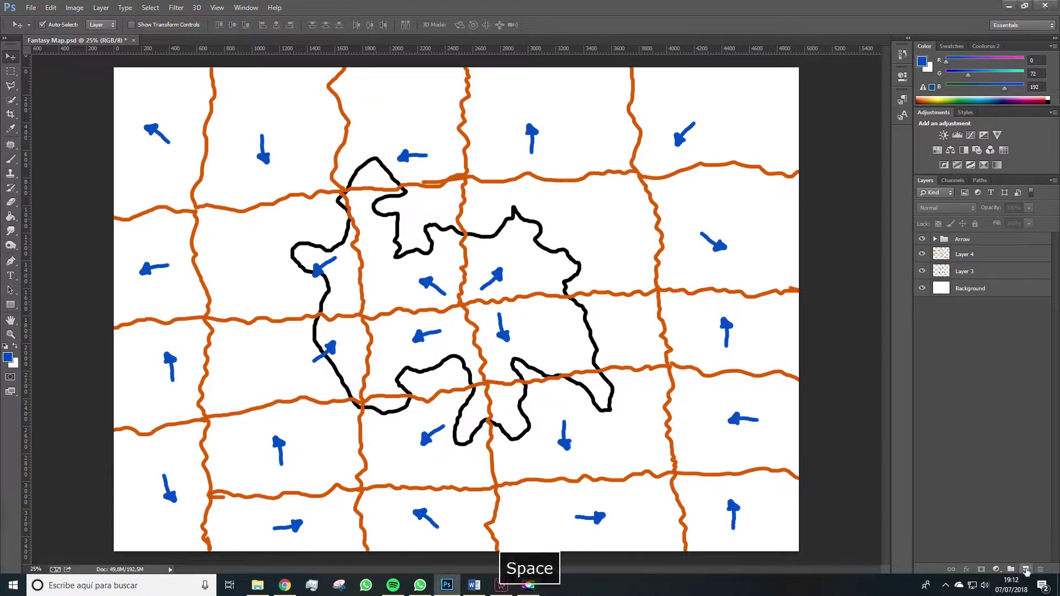
pyautogui.click(1023, 569)
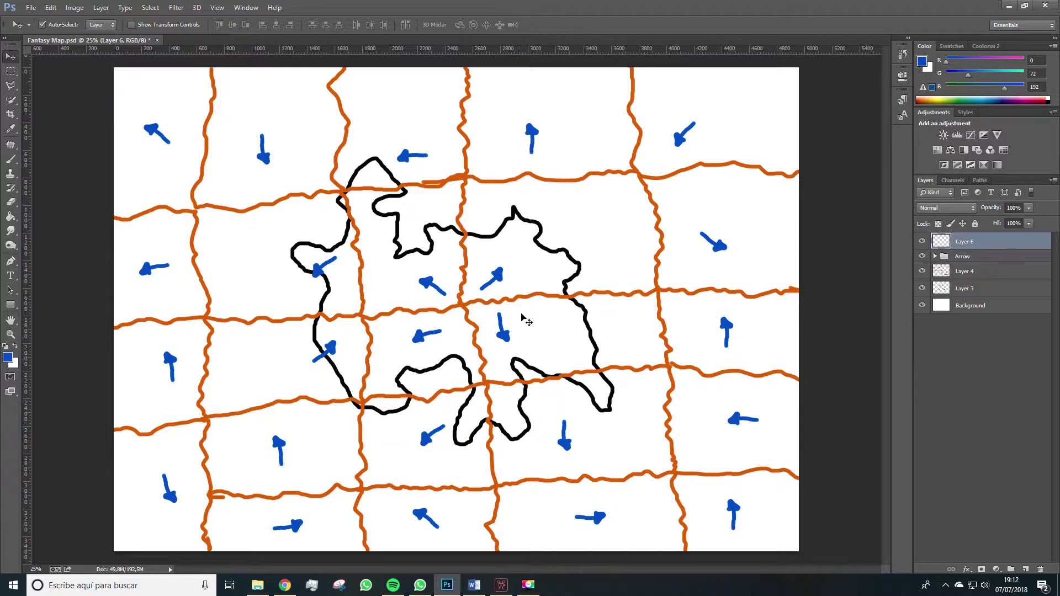
pyautogui.click(8, 357)
pyautogui.click(187, 446)
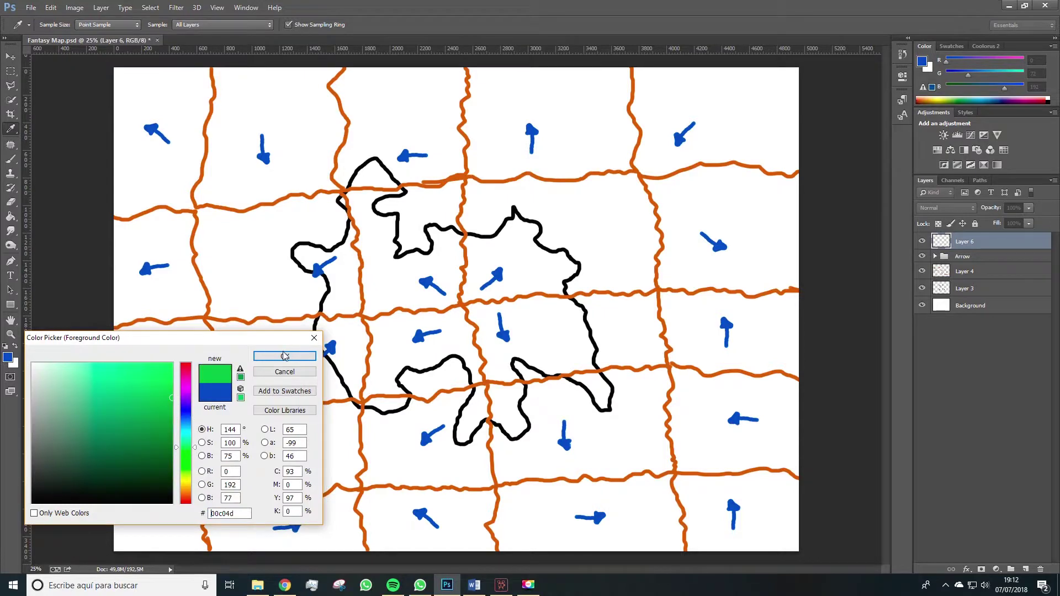
pyautogui.click(283, 356)
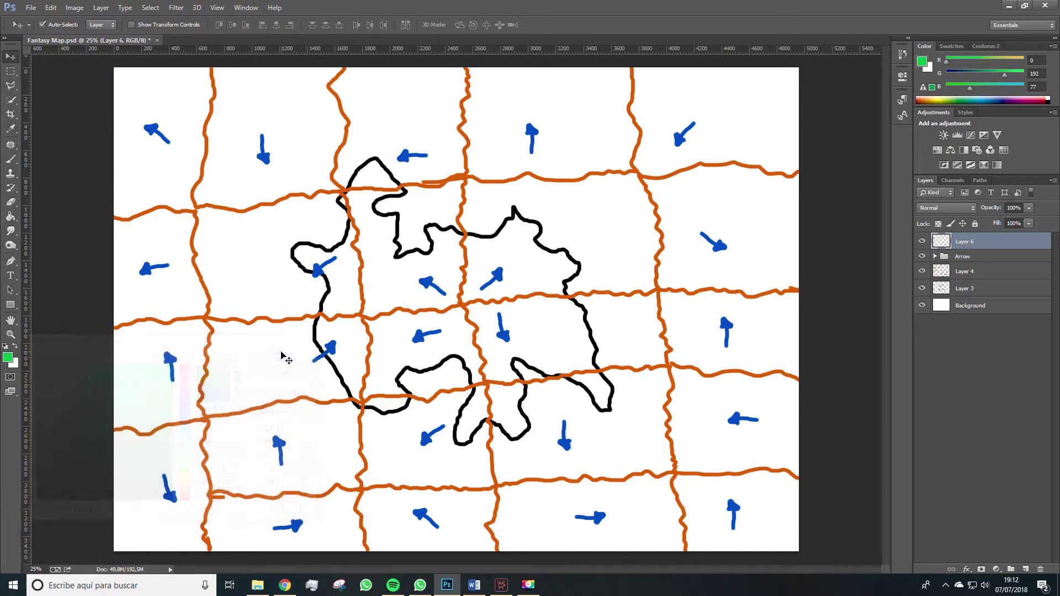
pyautogui.click(10, 159)
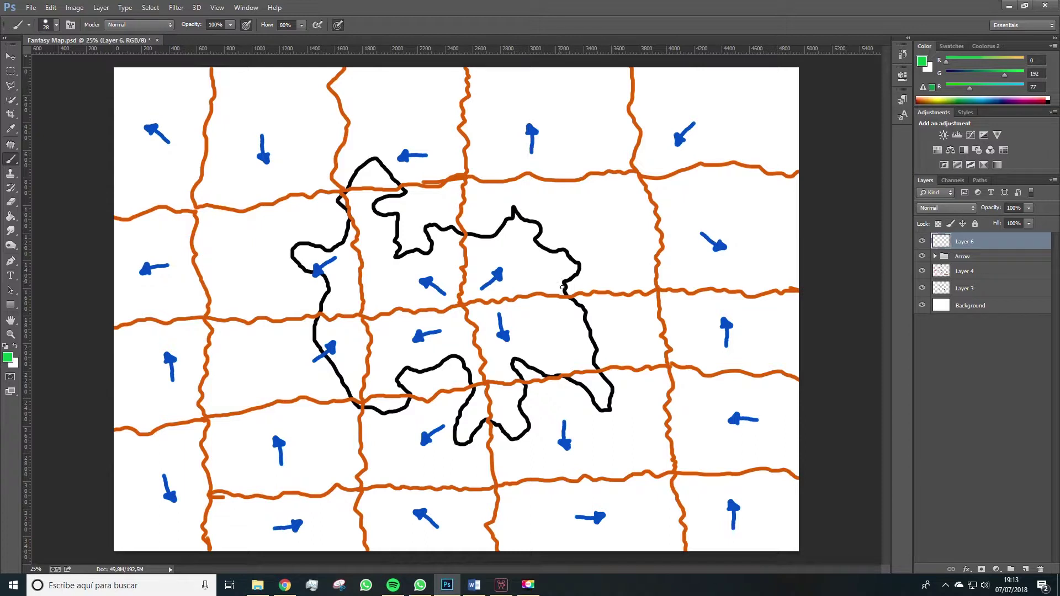
# Outline the landmass piece northeast of the central junction in green, and the piece northwest of it on a new layer
pyautogui.moveTo(463, 237); pyautogui.dragTo(465, 266)
pyautogui.moveTo(473, 303)
pyautogui.mouseDown()
pyautogui.moveTo(569, 299)
pyautogui.moveTo(563, 288)
pyautogui.moveTo(581, 267)
pyautogui.moveTo(567, 246)
pyautogui.moveTo(539, 244)
pyautogui.moveTo(515, 202)
pyautogui.moveTo(494, 234)
pyautogui.moveTo(469, 236)
pyautogui.mouseUp()
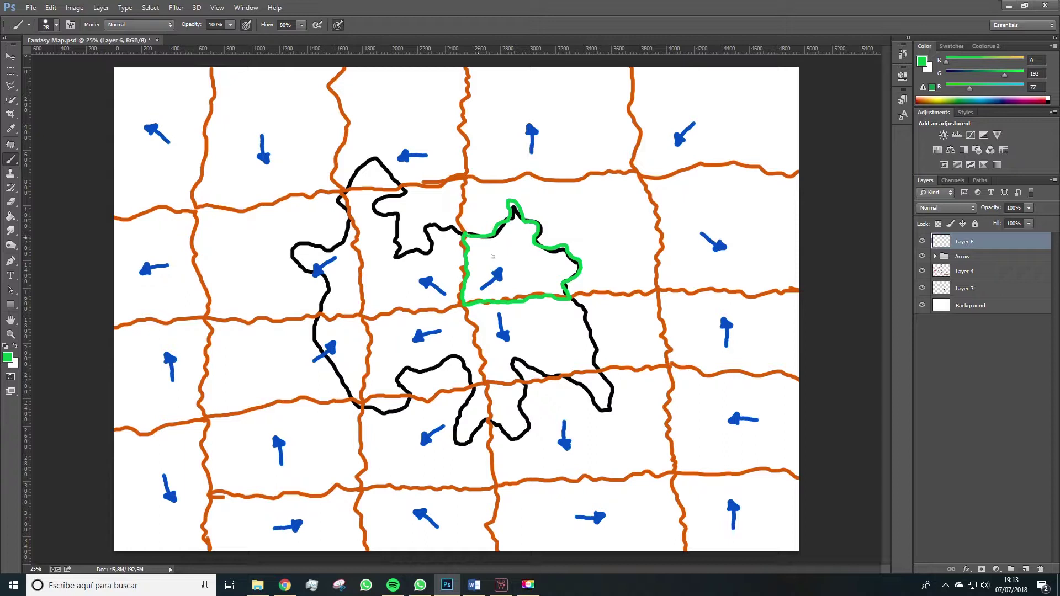
pyautogui.hotkey('ctrl', 'shift', 'alt', 'n')
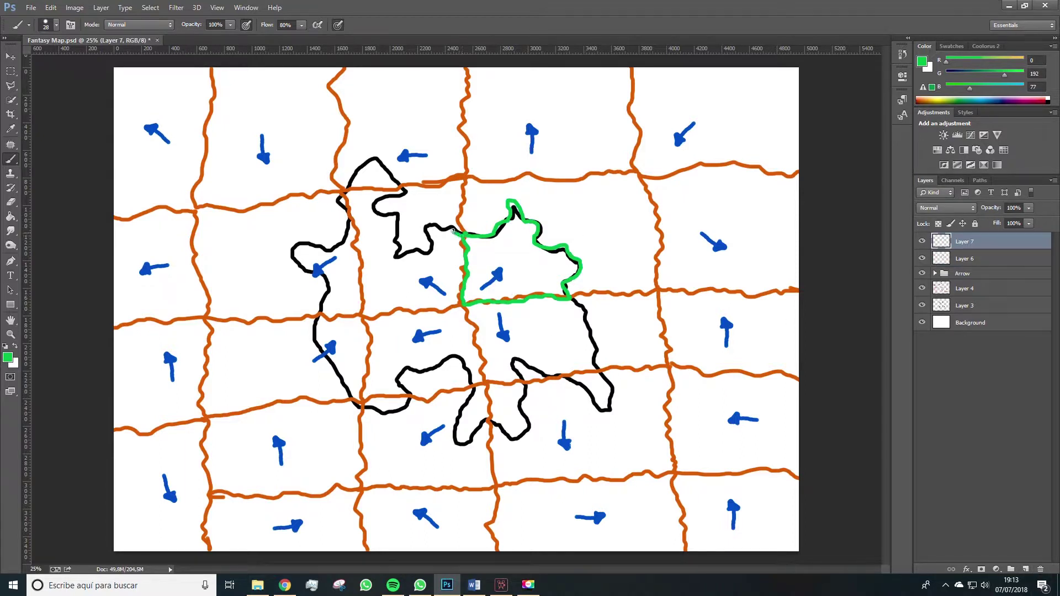
pyautogui.moveTo(441, 230)
pyautogui.mouseDown()
pyautogui.moveTo(426, 226)
pyautogui.moveTo(424, 251)
pyautogui.moveTo(393, 252)
pyautogui.moveTo(402, 227)
pyautogui.moveTo(384, 197)
pyautogui.moveTo(398, 180)
pyautogui.moveTo(366, 163)
pyautogui.moveTo(340, 196)
pyautogui.moveTo(347, 235)
pyautogui.moveTo(312, 247)
pyautogui.moveTo(302, 268)
pyautogui.moveTo(322, 287)
pyautogui.mouseUp()
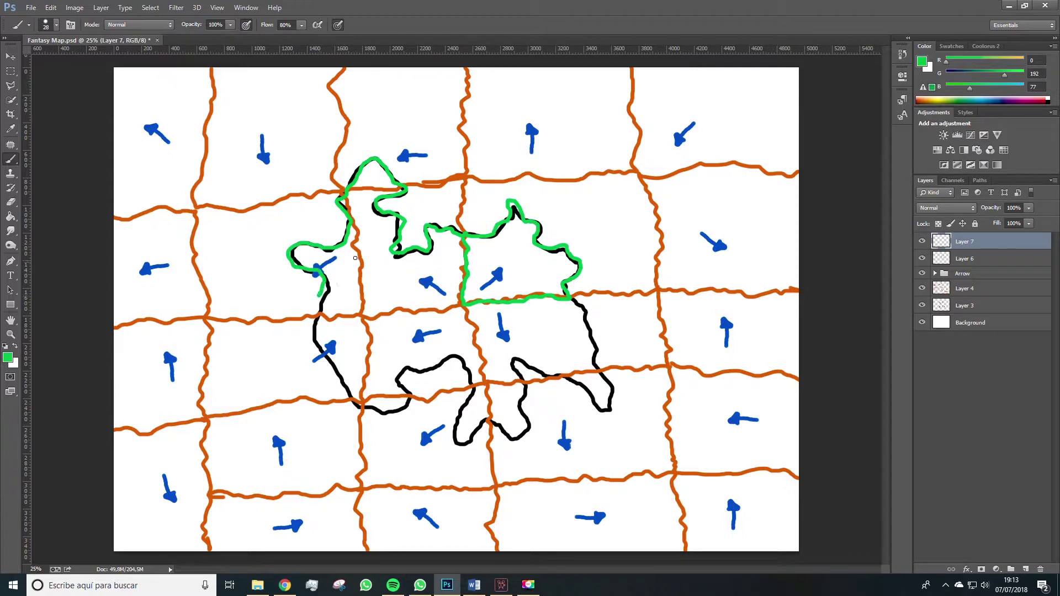
pyautogui.press('e')
pyautogui.moveTo(320, 265)
pyautogui.mouseDown()
pyautogui.moveTo(342, 252)
pyautogui.moveTo(321, 203)
pyautogui.moveTo(366, 256)
pyautogui.moveTo(345, 192)
pyautogui.moveTo(357, 314)
pyautogui.moveTo(459, 308)
pyautogui.mouseUp()
pyautogui.press('b')
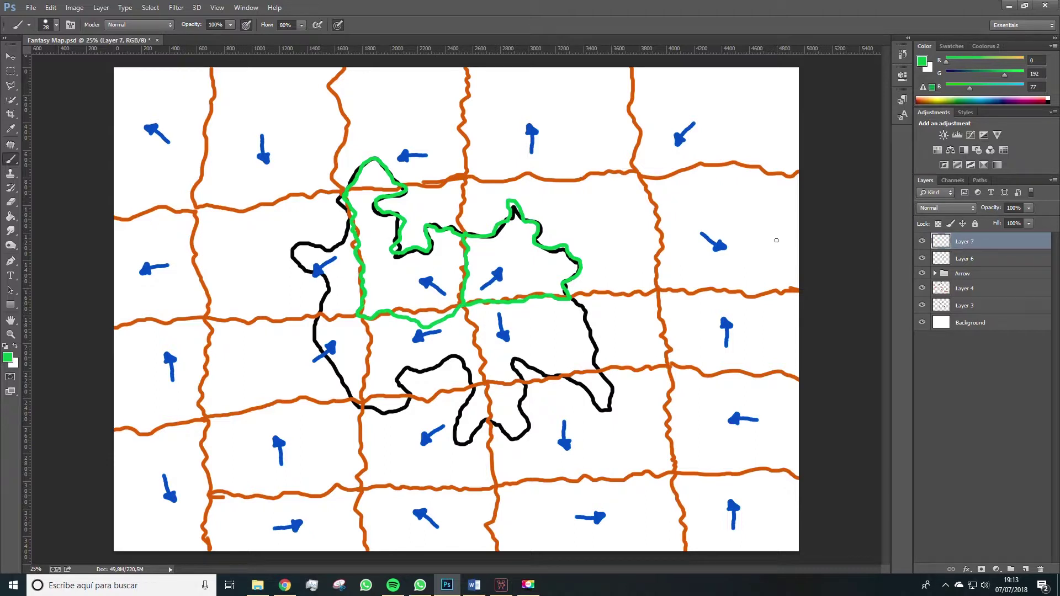
# Outline the two westernmost landmass pieces in green, following coast and plate boundaries, each on its own new layer
pyautogui.click(1025, 569)
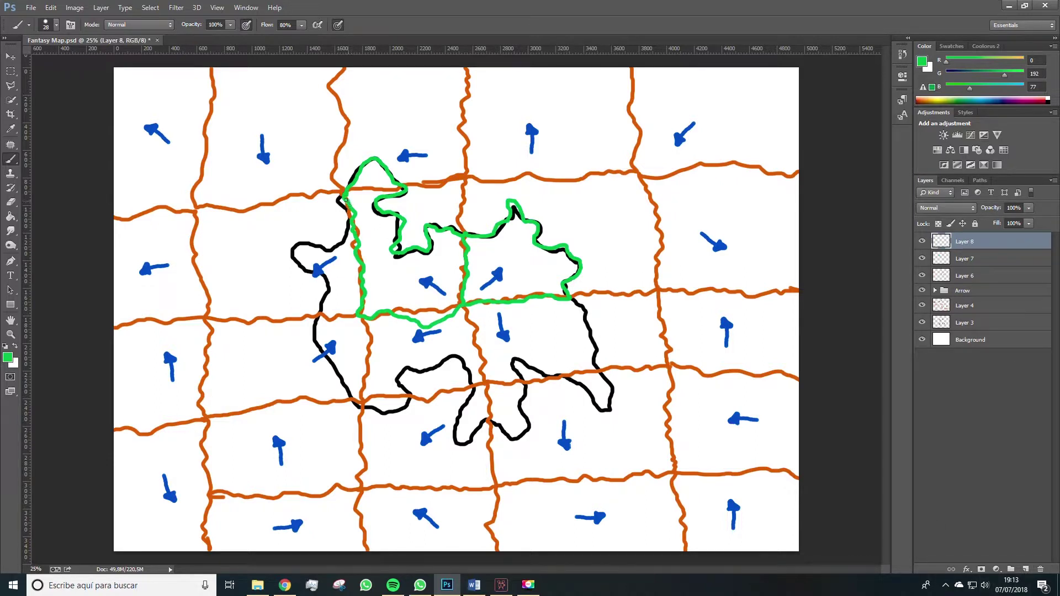
pyautogui.moveTo(340, 198)
pyautogui.mouseDown()
pyautogui.moveTo(348, 227)
pyautogui.moveTo(338, 243)
pyautogui.moveTo(290, 247)
pyautogui.moveTo(310, 267)
pyautogui.moveTo(325, 312)
pyautogui.moveTo(347, 318)
pyautogui.moveTo(363, 279)
pyautogui.moveTo(357, 233)
pyautogui.mouseUp()
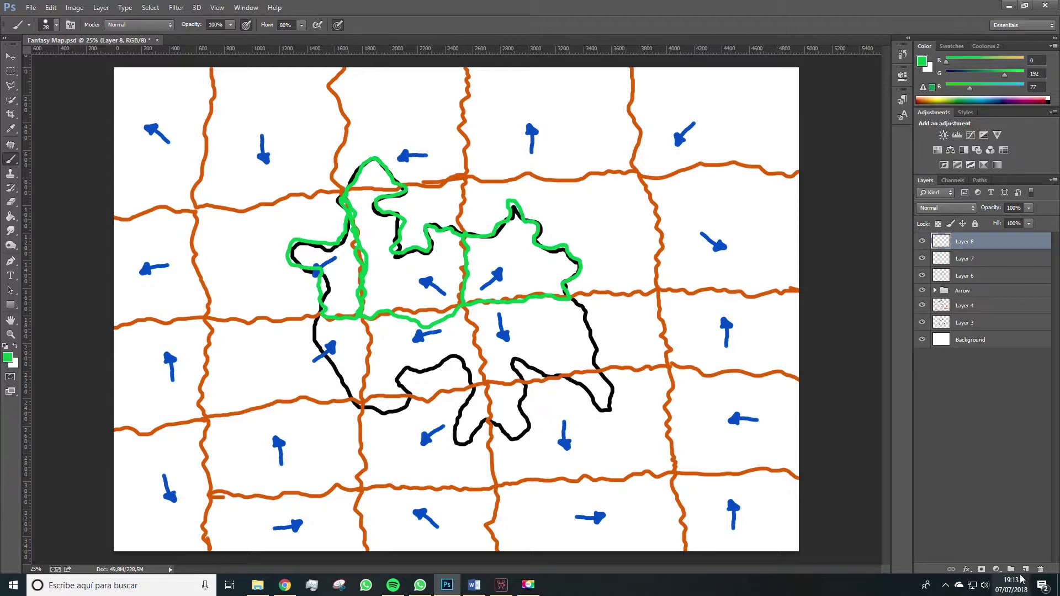
pyautogui.click(1025, 570)
pyautogui.moveTo(318, 319)
pyautogui.mouseDown()
pyautogui.moveTo(321, 344)
pyautogui.moveTo(359, 405)
pyautogui.moveTo(363, 318)
pyautogui.mouseUp()
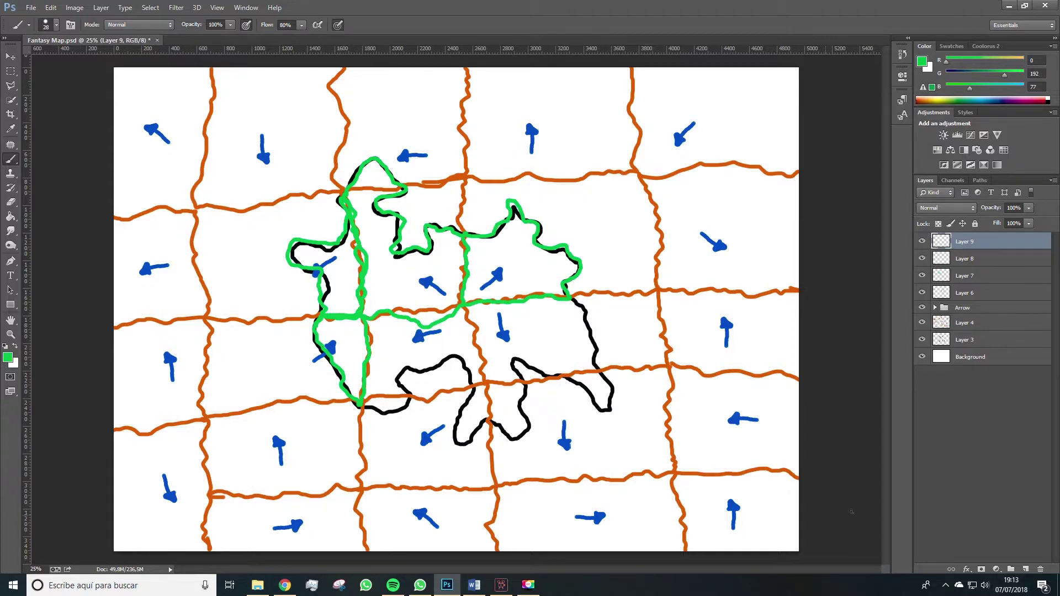
# Outline the landmass piece southwest of the central junction in green on a new layer
pyautogui.click(1025, 569)
pyautogui.moveTo(364, 408)
pyautogui.mouseDown()
pyautogui.moveTo(412, 404)
pyautogui.moveTo(399, 382)
pyautogui.moveTo(408, 368)
pyautogui.moveTo(450, 354)
pyautogui.moveTo(472, 383)
pyautogui.moveTo(483, 376)
pyautogui.moveTo(463, 305)
pyautogui.moveTo(410, 320)
pyautogui.mouseUp()
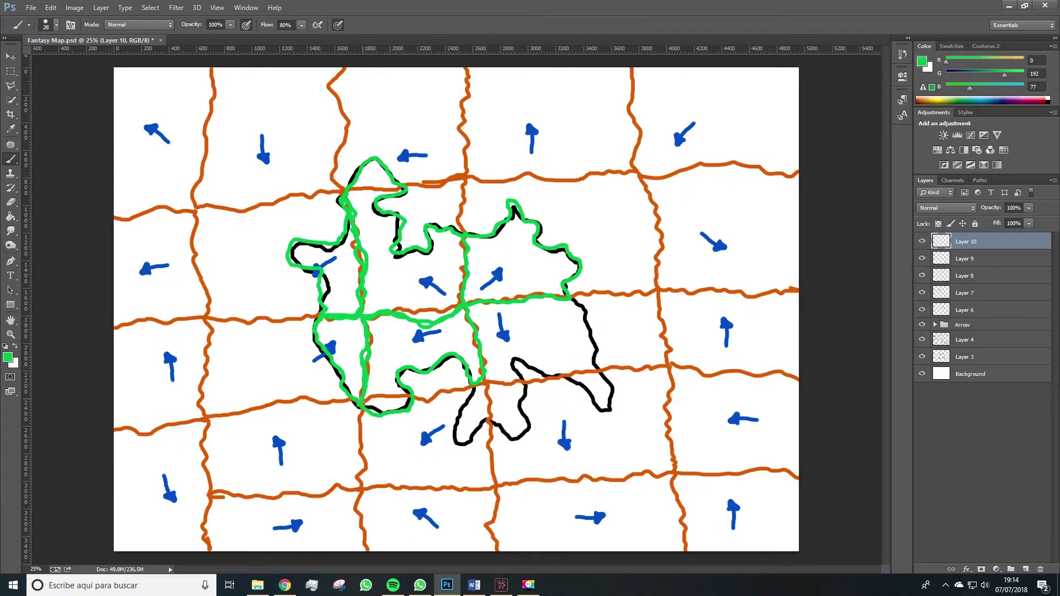
pyautogui.moveTo(372, 412); pyautogui.dragTo(398, 409)
# Outline the two small southern peninsulas in green, each on its own new layer
pyautogui.hotkey('ctrl', 'shift', 'alt', 'n')
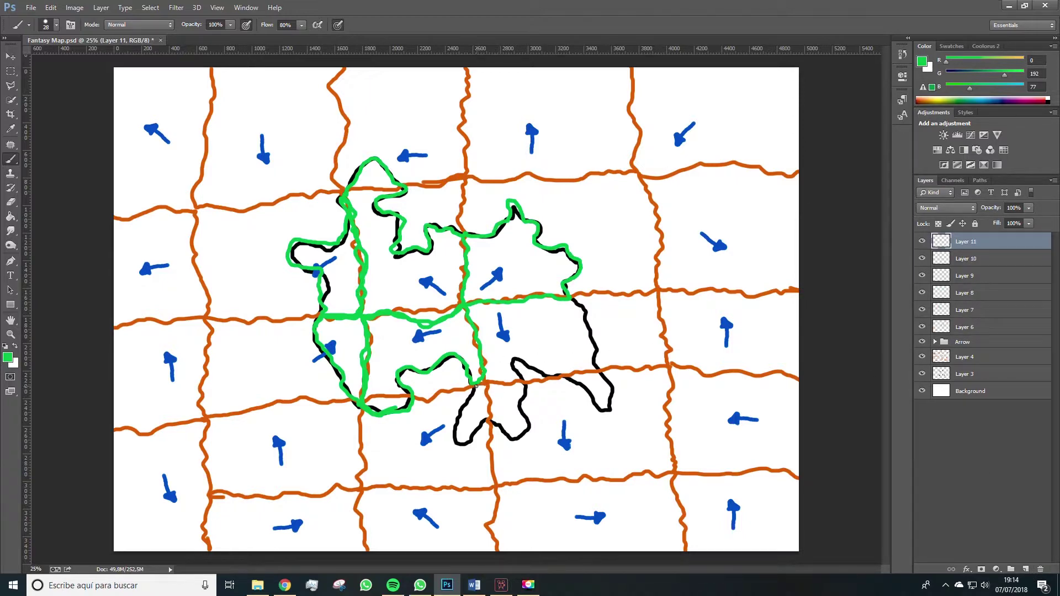
pyautogui.moveTo(472, 385)
pyautogui.mouseDown()
pyautogui.moveTo(462, 444)
pyautogui.moveTo(477, 444)
pyautogui.moveTo(488, 422)
pyautogui.moveTo(485, 380)
pyautogui.moveTo(493, 416)
pyautogui.moveTo(525, 420)
pyautogui.moveTo(489, 381)
pyautogui.mouseUp()
pyautogui.click(1025, 569)
# On another new layer, outline the landmass piece southeast of the central junction together with its southeastern tail
pyautogui.hotkey('ctrl', 'shift', 'alt', 'n')
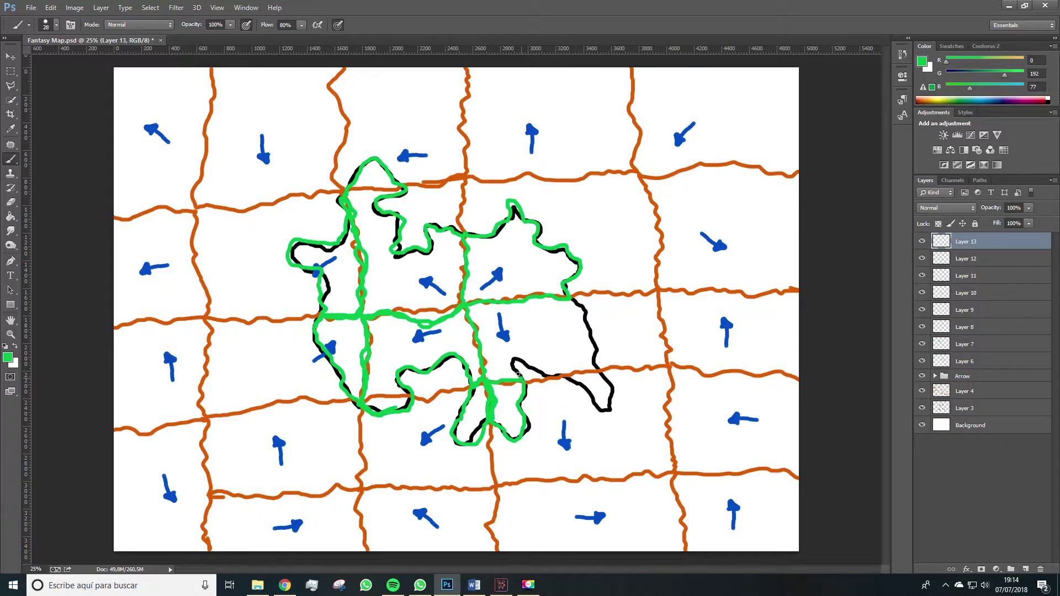
pyautogui.moveTo(514, 359)
pyautogui.mouseDown()
pyautogui.moveTo(548, 375)
pyautogui.moveTo(597, 368)
pyautogui.moveTo(578, 300)
pyautogui.moveTo(547, 293)
pyautogui.moveTo(465, 305)
pyautogui.moveTo(482, 334)
pyautogui.mouseUp()
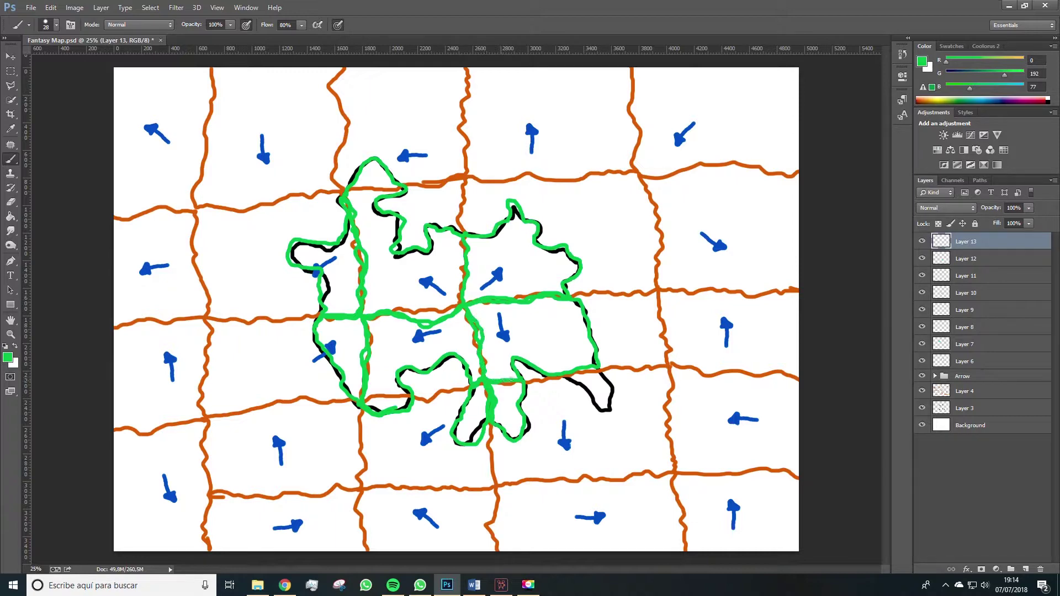
pyautogui.moveTo(524, 378); pyautogui.dragTo(536, 378)
pyautogui.moveTo(557, 373)
pyautogui.mouseDown()
pyautogui.moveTo(611, 414)
pyautogui.moveTo(603, 381)
pyautogui.mouseUp()
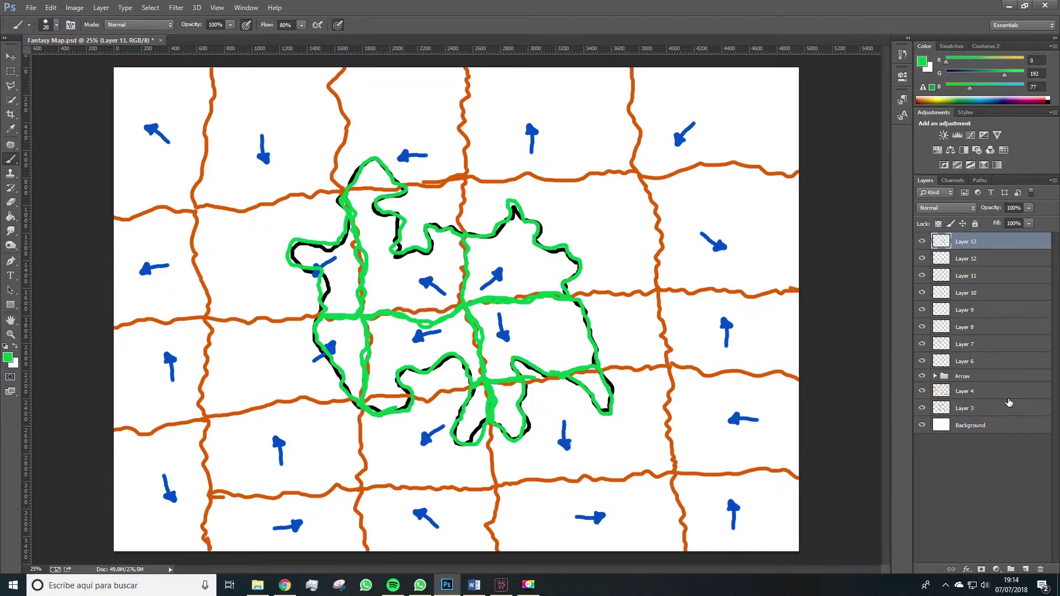
# Create a new layer group, move Layers 6 to 13 into it, and collapse the group
pyautogui.click(1011, 569)
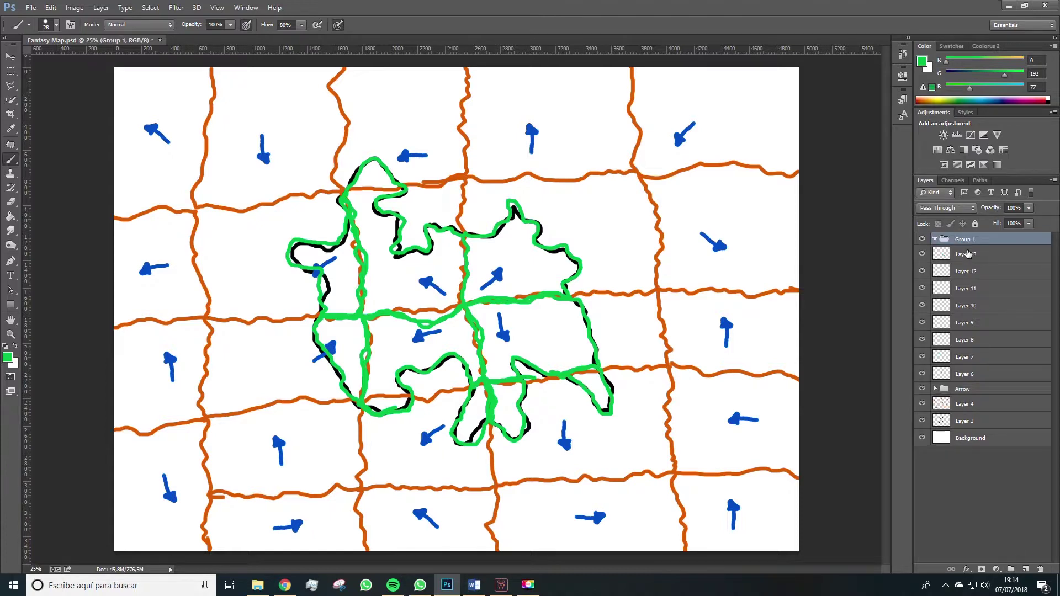
pyautogui.keyDown('shift'); pyautogui.click(963, 375); pyautogui.keyUp('shift')
pyautogui.moveTo(970, 257); pyautogui.dragTo(963, 239)
pyautogui.click(933, 242)
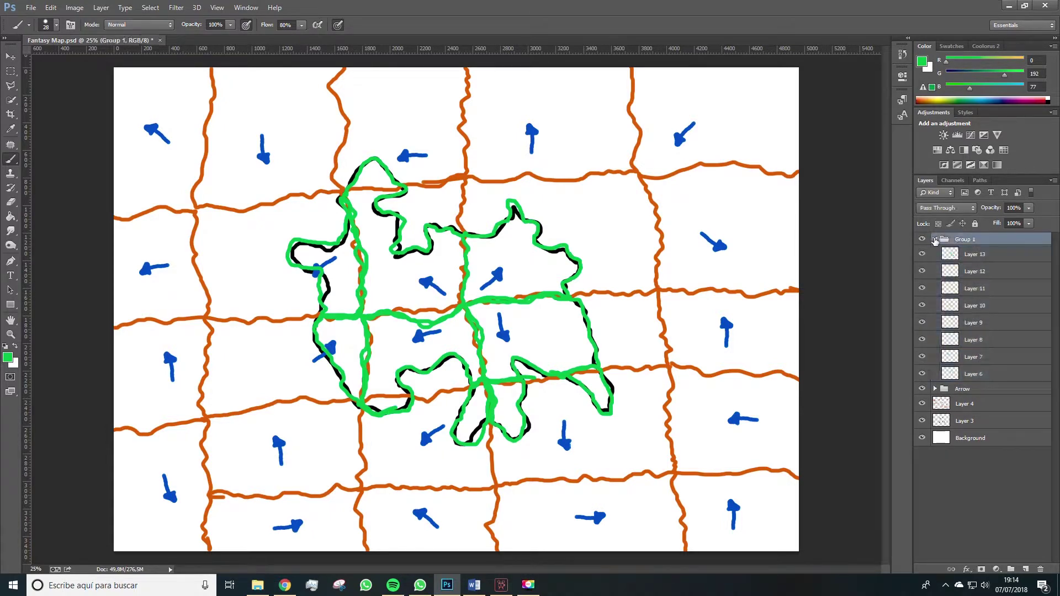
pyautogui.click(935, 239)
# Hide the plate boundaries (Layer 4) and original outline (Layer 3), keep the arrows and background shown, and expand Group 1
pyautogui.click(922, 240)
pyautogui.click(922, 240)
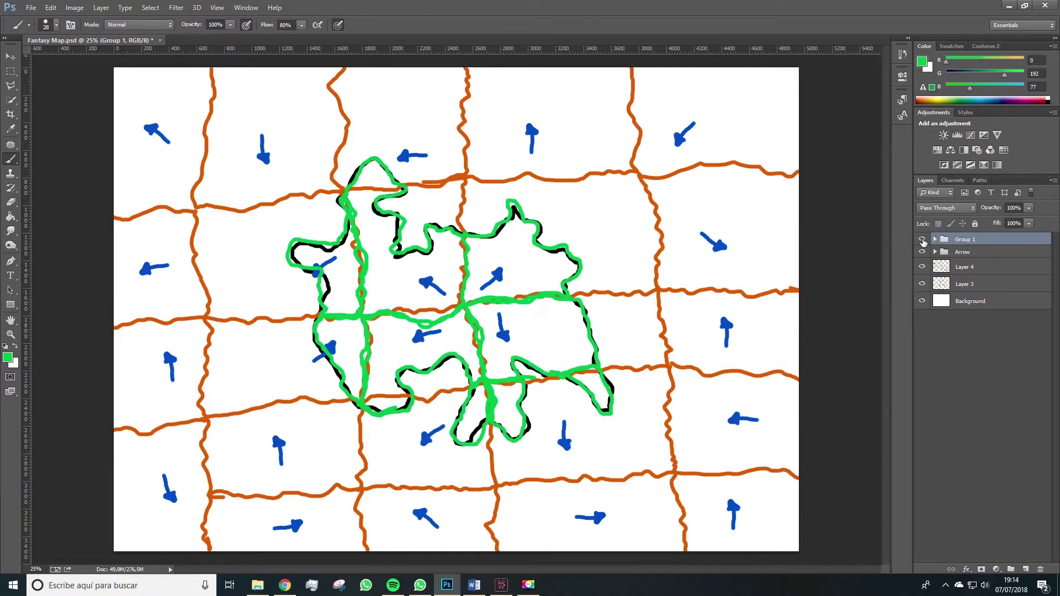
pyautogui.click(922, 252)
pyautogui.click(922, 266)
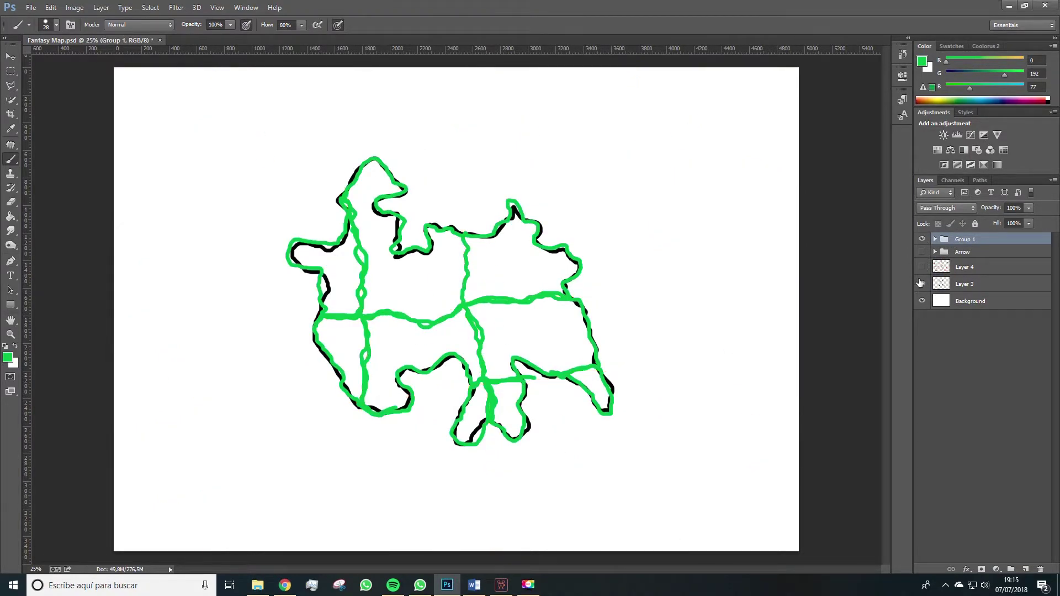
pyautogui.click(922, 284)
pyautogui.click(922, 301)
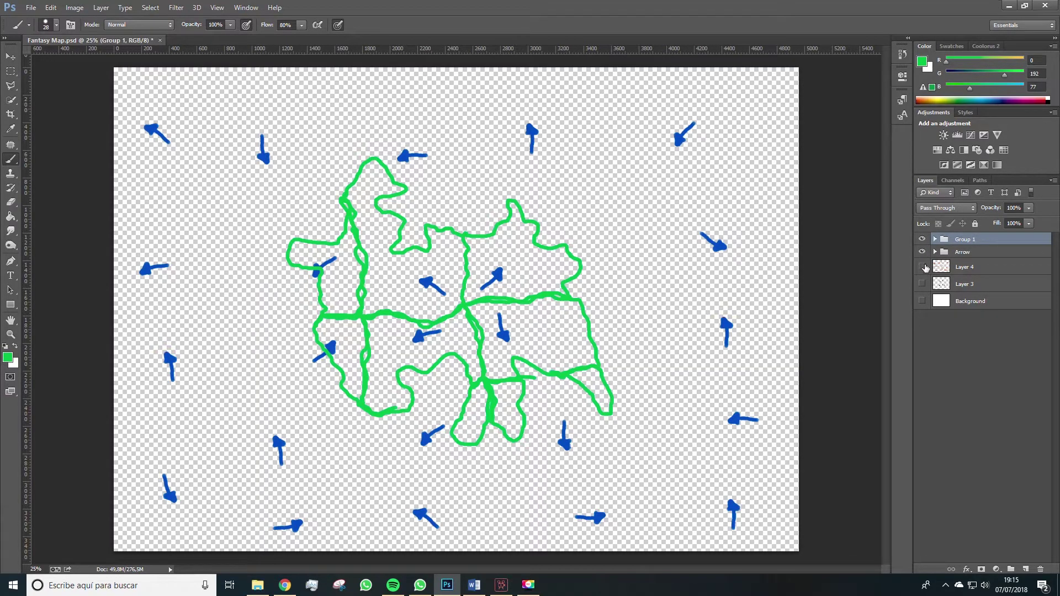
pyautogui.click(922, 300)
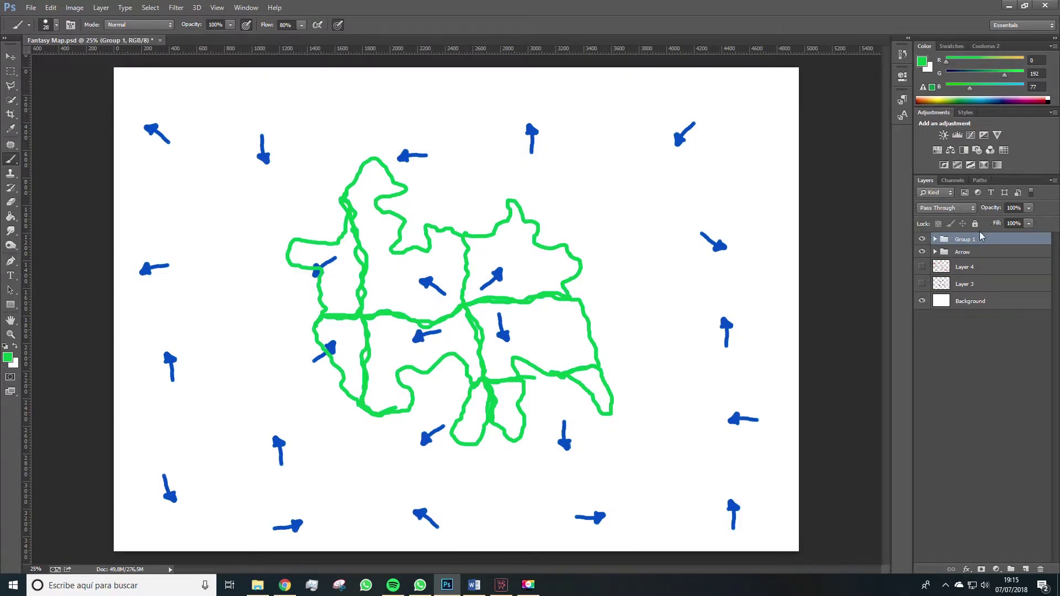
pyautogui.click(933, 240)
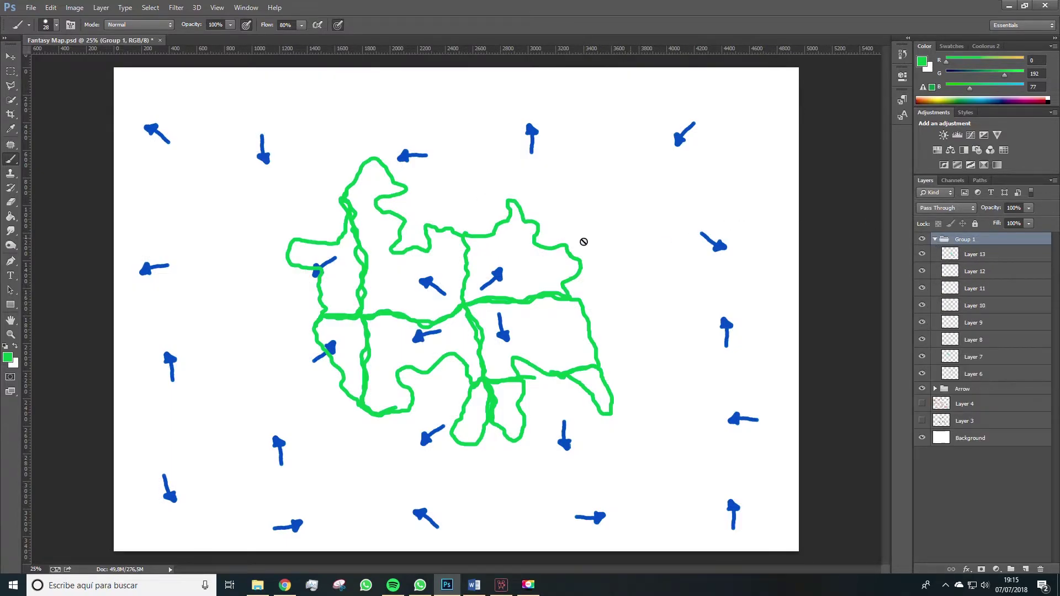
# Try to move the green piece northeast of the central junction away from the others, and undo the move
pyautogui.click(970, 254)
pyautogui.press('v')
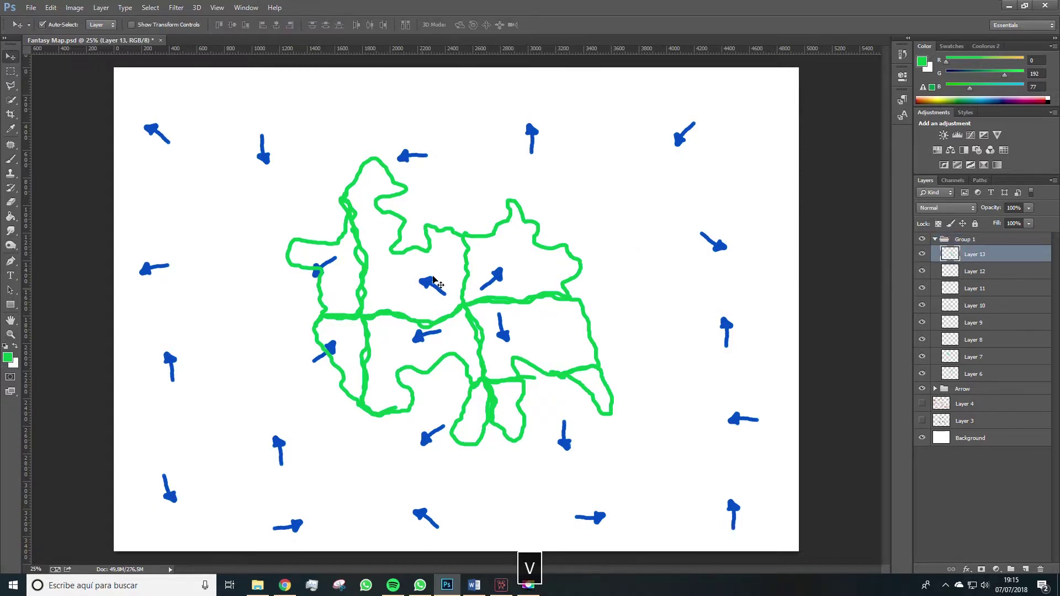
pyautogui.moveTo(499, 234)
pyautogui.mouseDown()
pyautogui.moveTo(534, 209)
pyautogui.moveTo(521, 215)
pyautogui.mouseUp()
pyautogui.hotkey('ctrl', 'z')
pyautogui.press('z')
pyautogui.hotkey('ctrl', 'z')
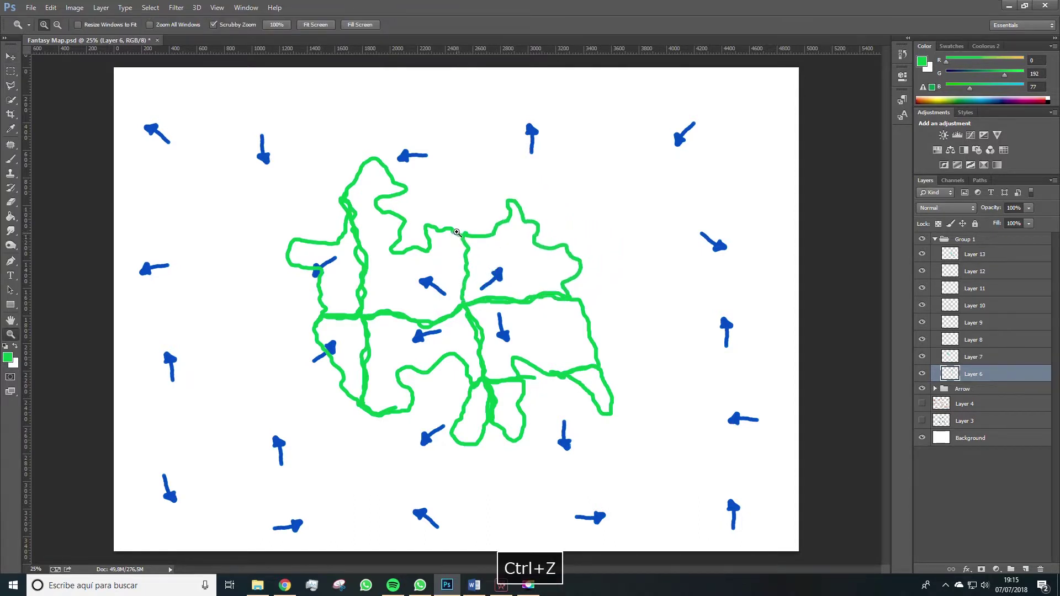
# Show only Layer 13 among the green pieces and erase the southeastern tail from it
pyautogui.moveTo(922, 258); pyautogui.dragTo(922, 373)
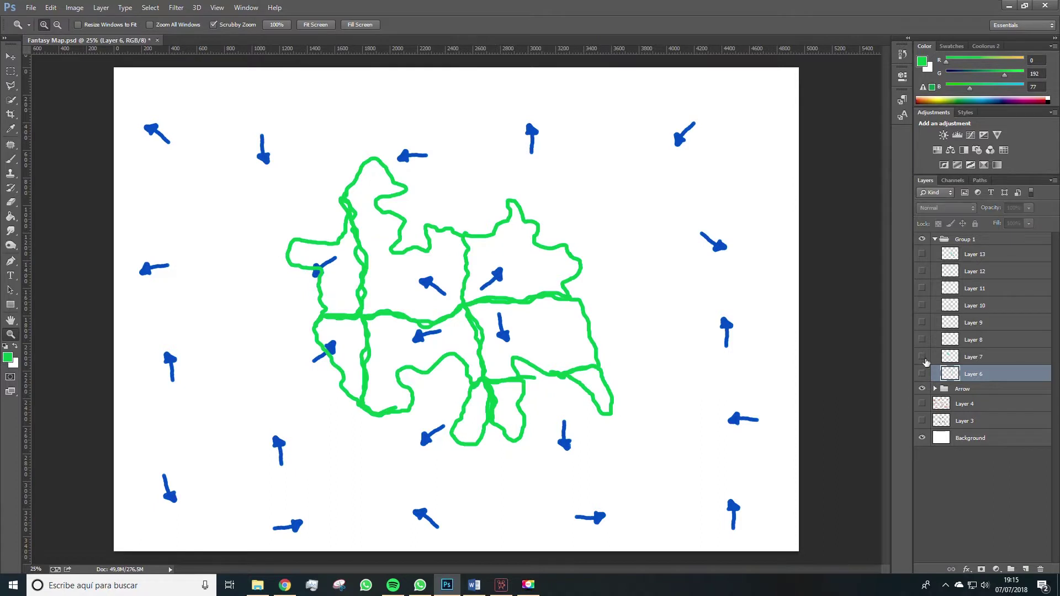
pyautogui.click(922, 254)
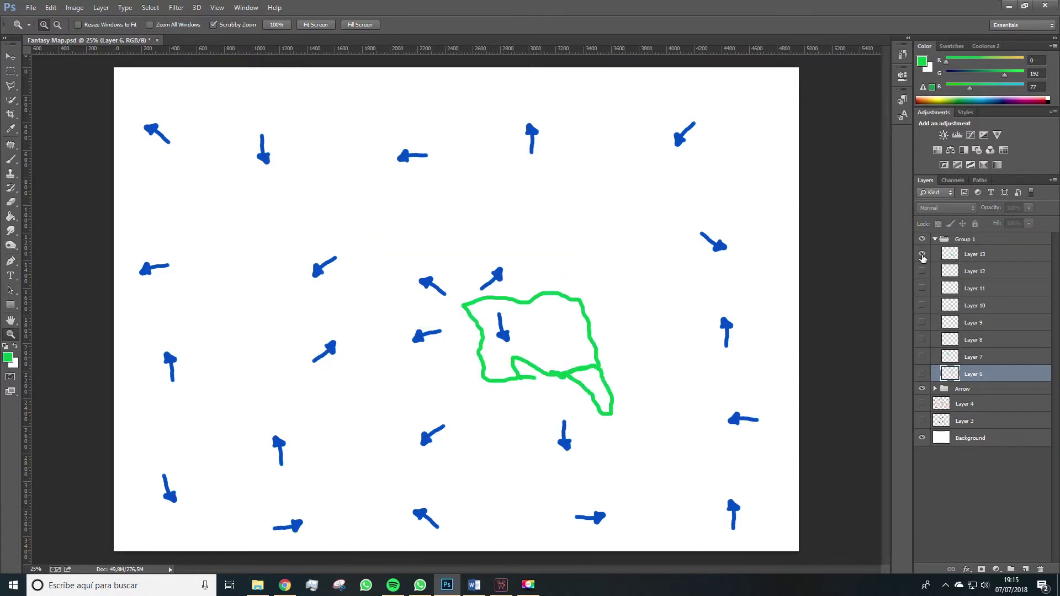
pyautogui.click(971, 254)
pyautogui.press('e')
pyautogui.moveTo(629, 417)
pyautogui.mouseDown()
pyautogui.moveTo(594, 415)
pyautogui.moveTo(598, 394)
pyautogui.mouseUp()
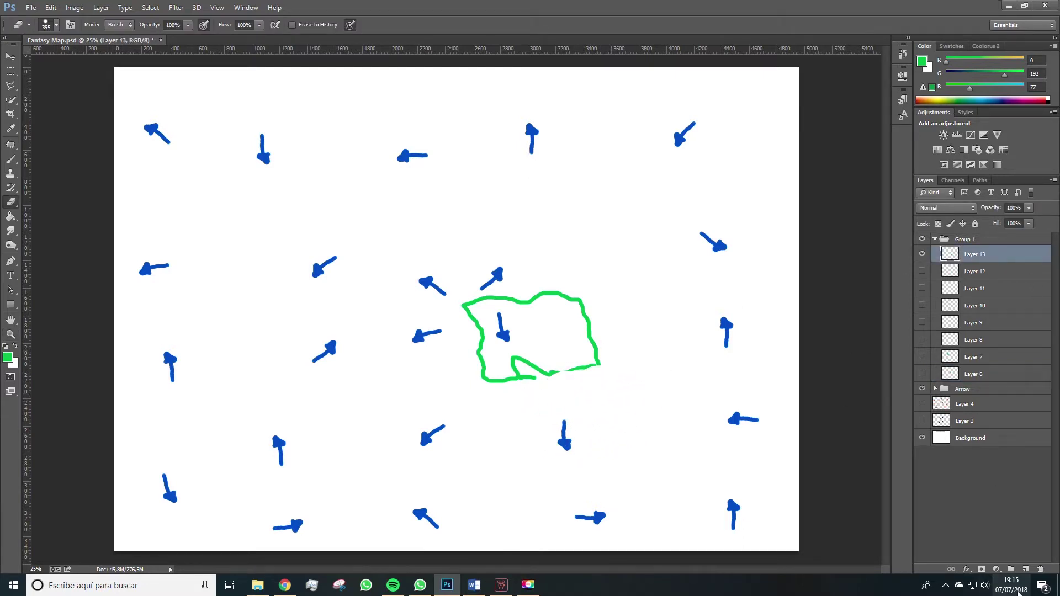
# Redraw the southeastern tail as a closed green outline on a new layer and hide Layer 13
pyautogui.click(1026, 568)
pyautogui.press('b')
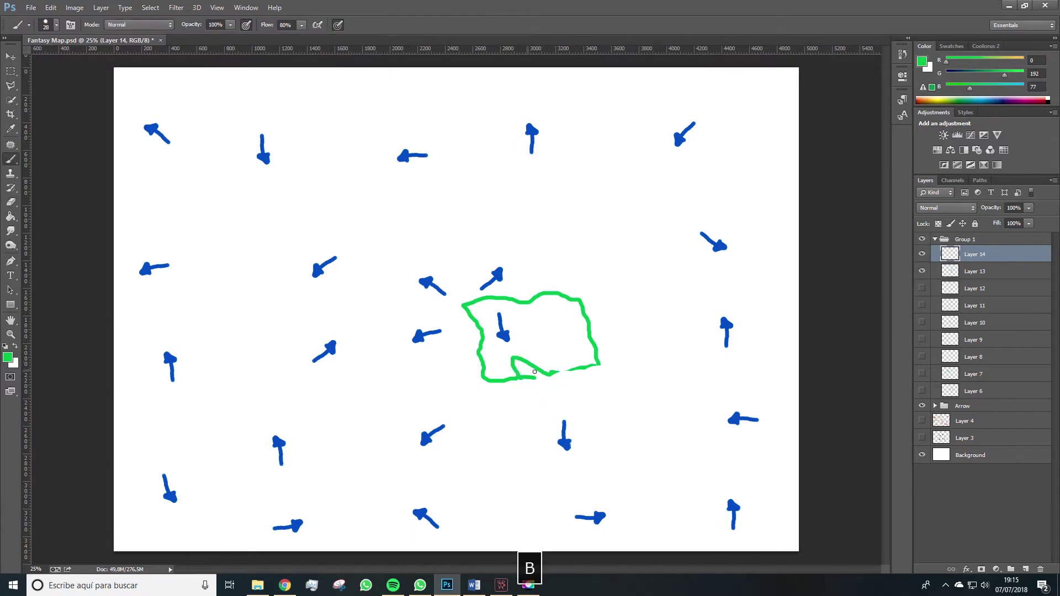
pyautogui.moveTo(552, 376); pyautogui.dragTo(575, 405)
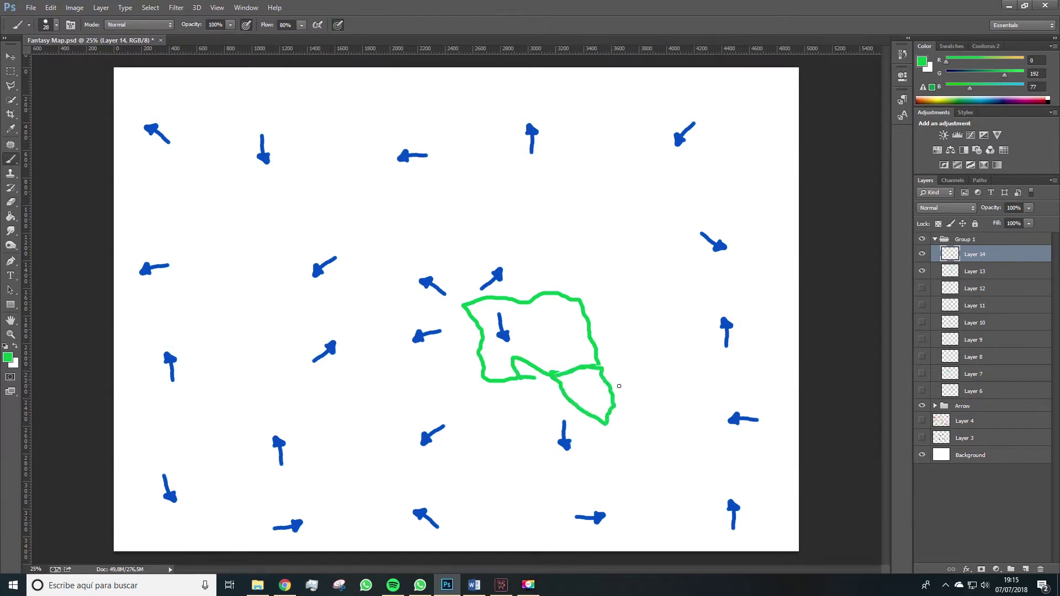
pyautogui.click(922, 271)
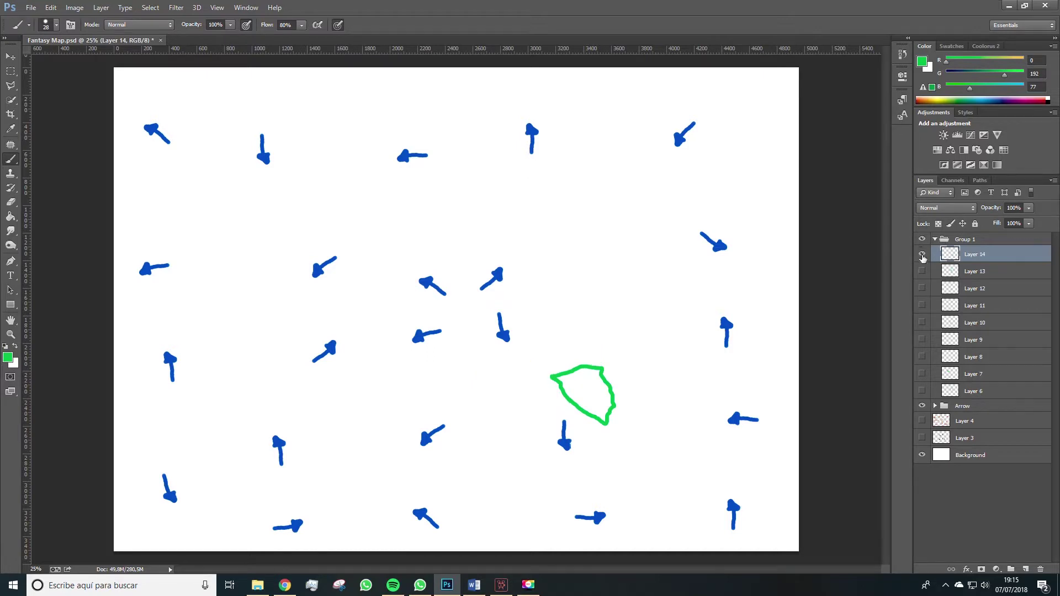
# Show only Layer 13 among the green pieces and close the gap in its southern edge with the green brush
pyautogui.click(922, 255)
pyautogui.click(922, 255)
pyautogui.click(923, 272)
pyautogui.click(922, 256)
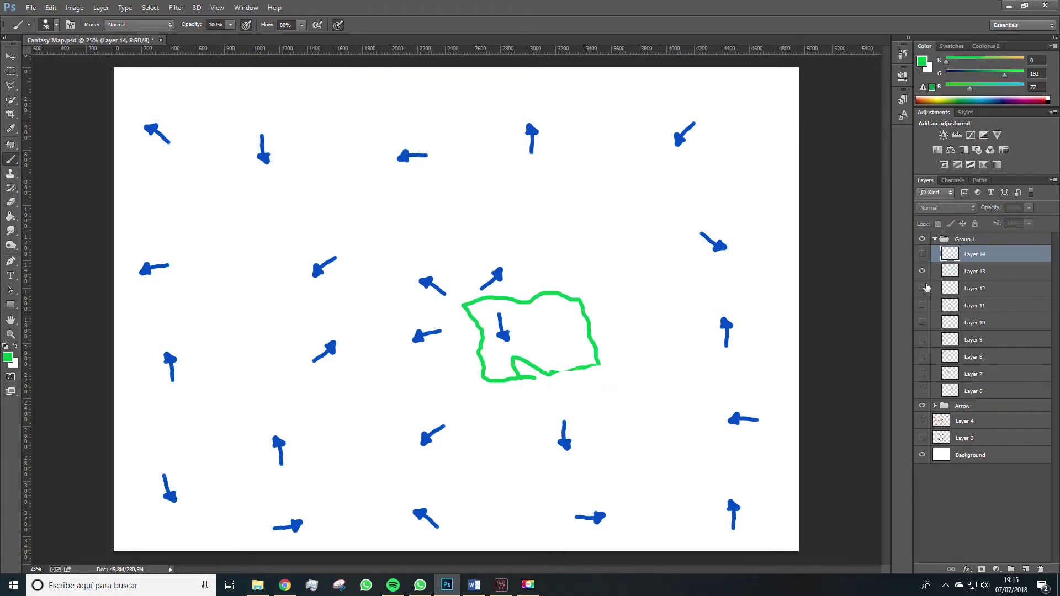
pyautogui.press('b')
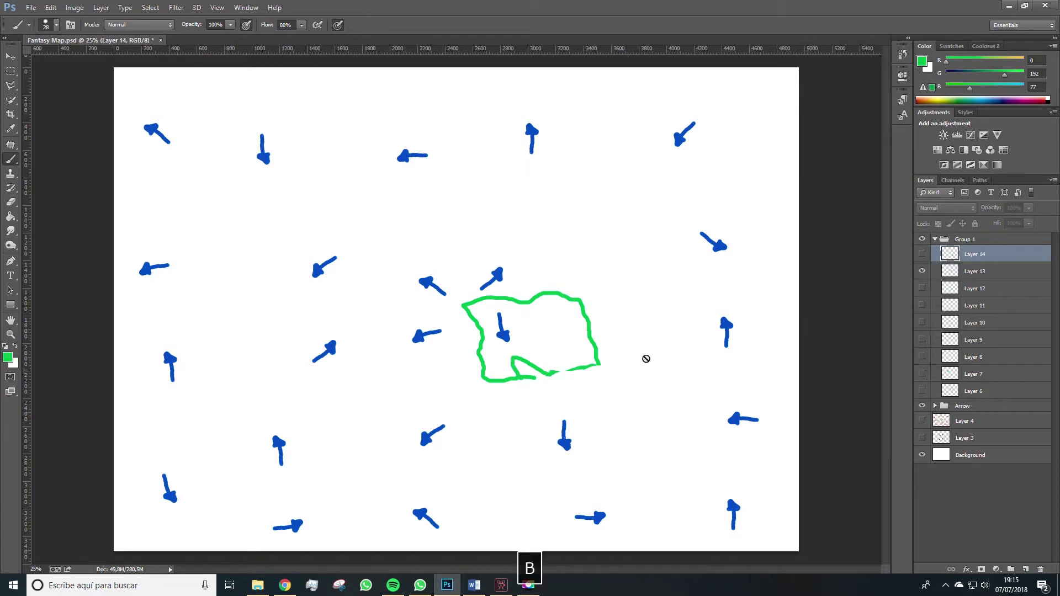
pyautogui.click(975, 270)
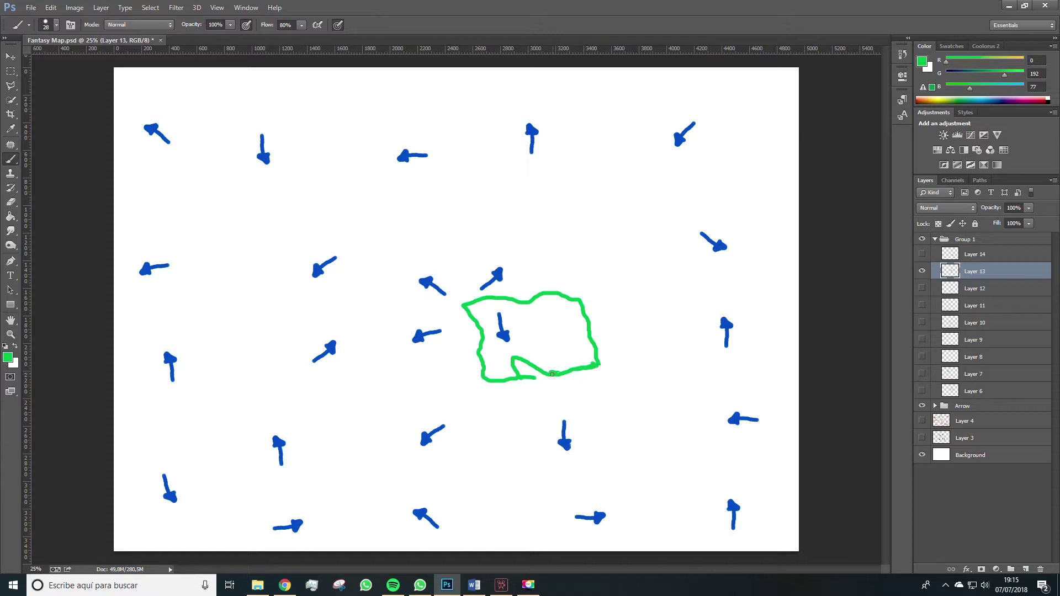
# Shrink the eraser and remove the stray line stub at the southern end of the Layer 13 outline
pyautogui.press('e')
pyautogui.press('[')
pyautogui.press('[')
pyautogui.press('[')
pyautogui.press('[')
pyautogui.press('[')
pyautogui.press('[')
pyautogui.press('[')
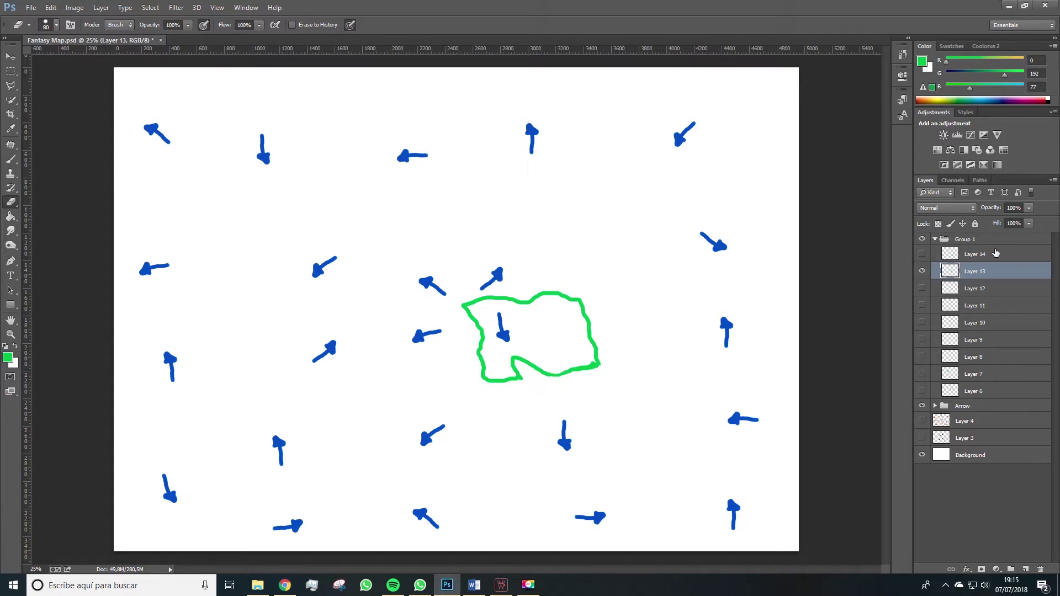
# Examine the outlines on Layers 12 to 8 one at a time for gaps, leaving only Layer 8 shown
pyautogui.click(922, 271)
pyautogui.click(921, 288)
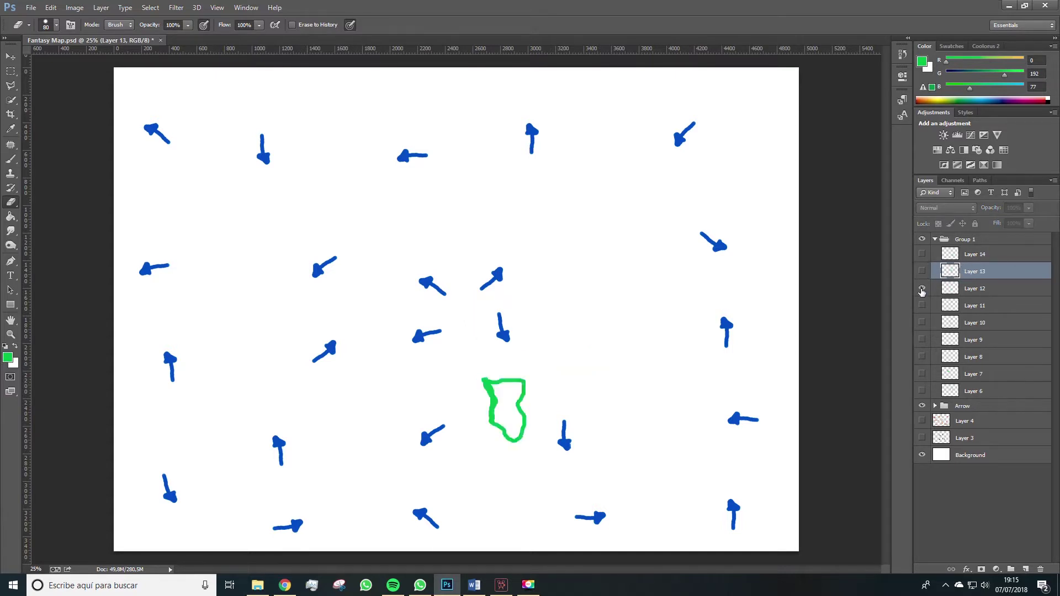
pyautogui.click(921, 288)
pyautogui.click(922, 306)
pyautogui.click(922, 306)
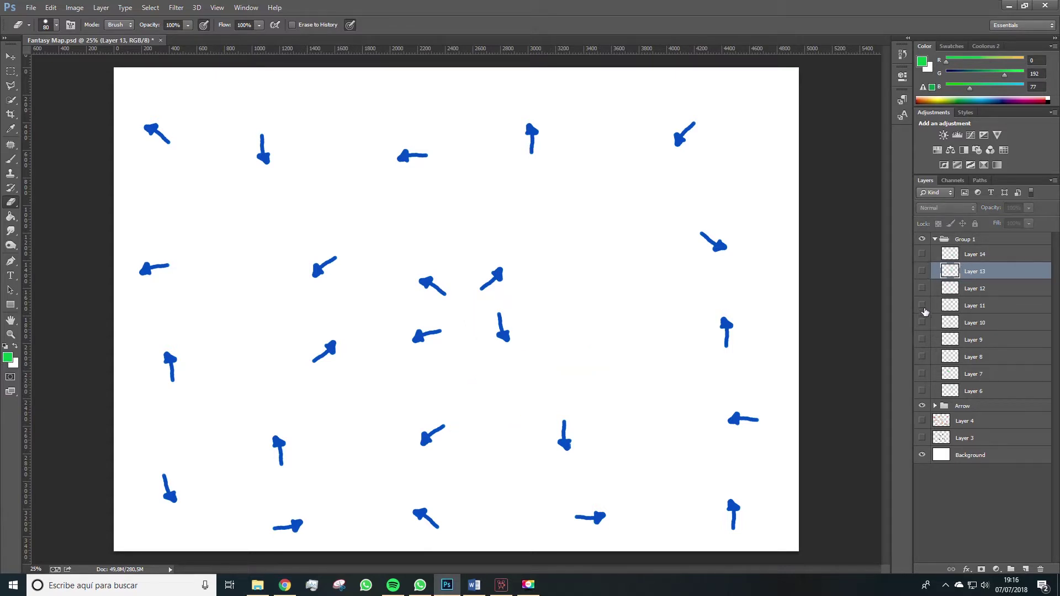
pyautogui.click(921, 323)
pyautogui.click(922, 323)
pyautogui.click(921, 339)
pyautogui.click(922, 339)
pyautogui.click(921, 357)
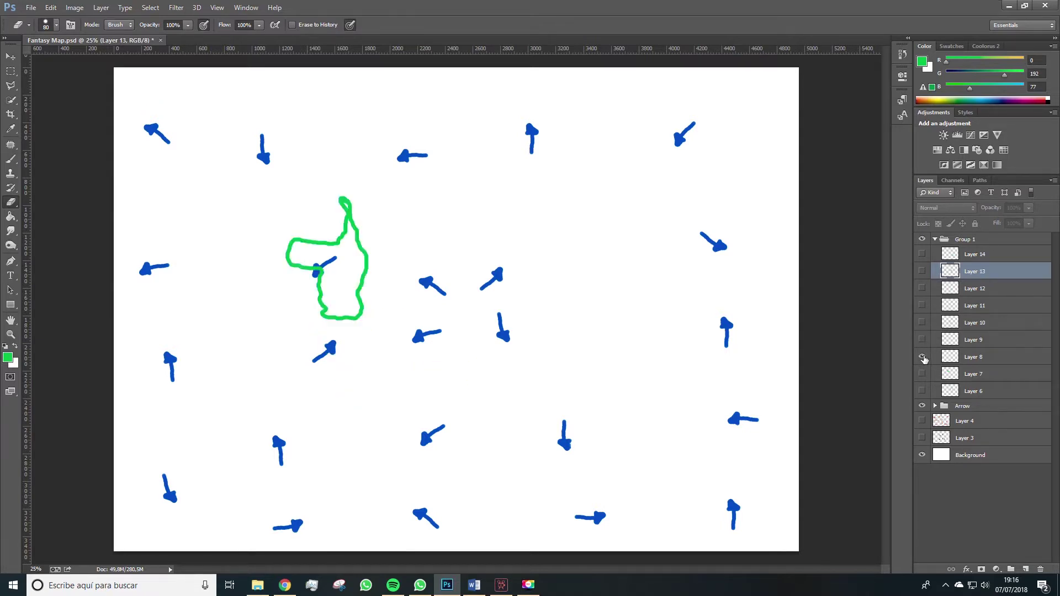
# Erase the looped northern tip on Layer 8 and redraw it as a narrow green spike
pyautogui.press('b')
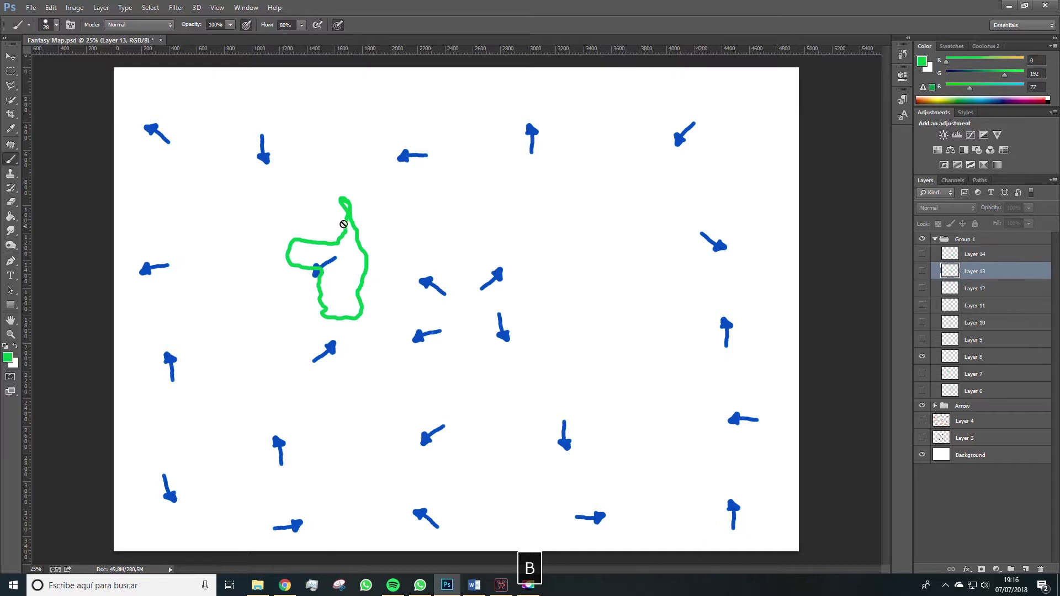
pyautogui.click(971, 357)
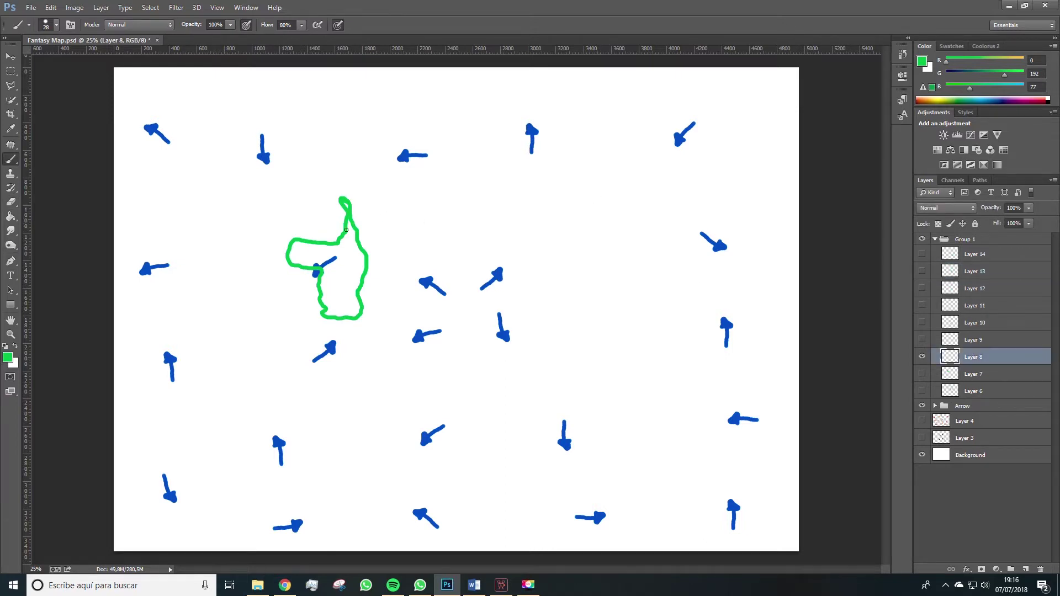
pyautogui.hotkey('ctrl', 'alt', 'z')
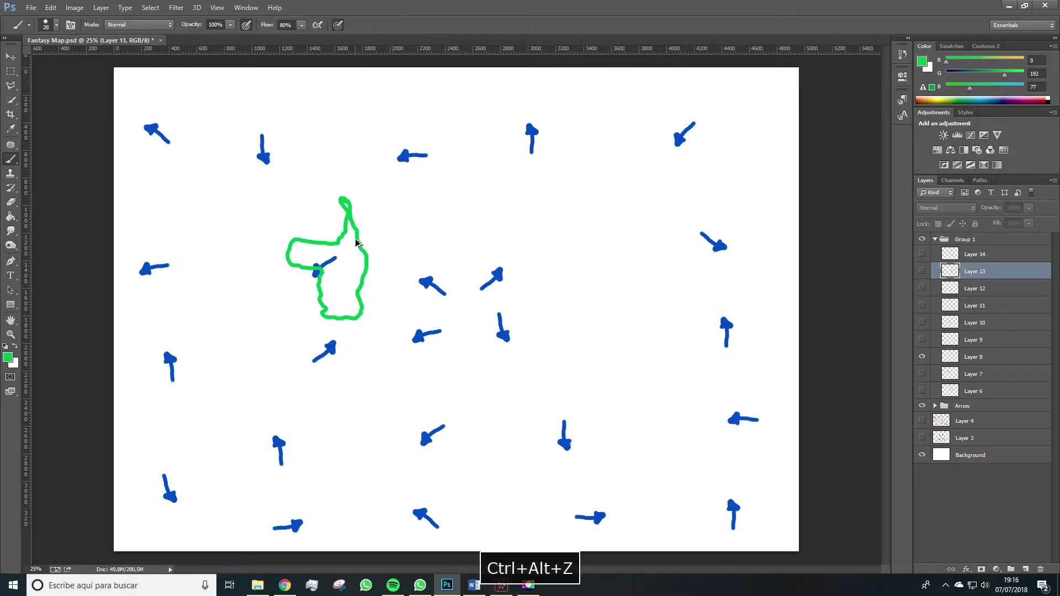
pyautogui.press('e')
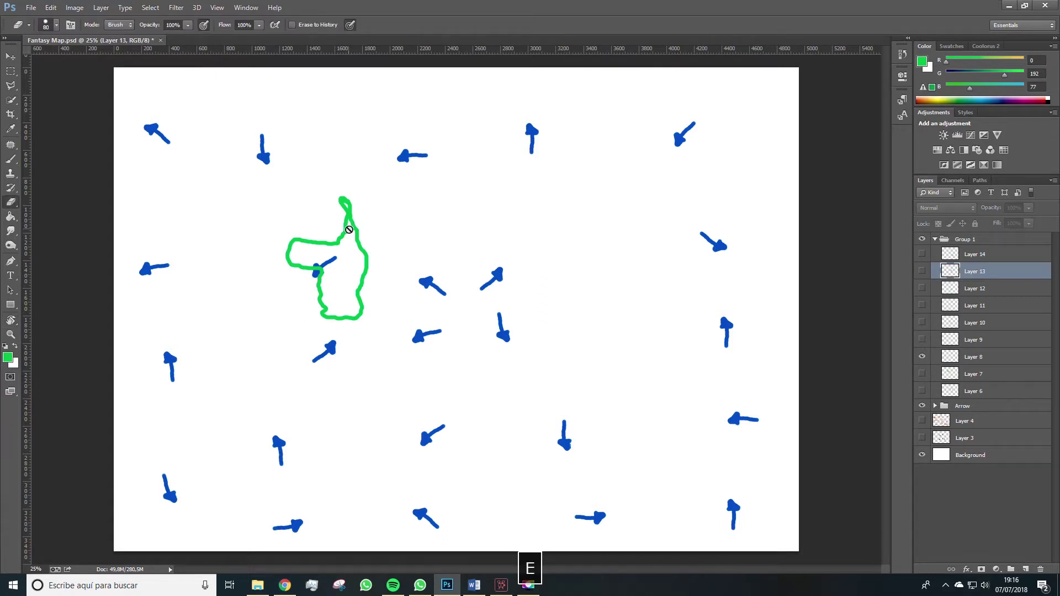
pyautogui.click(970, 363)
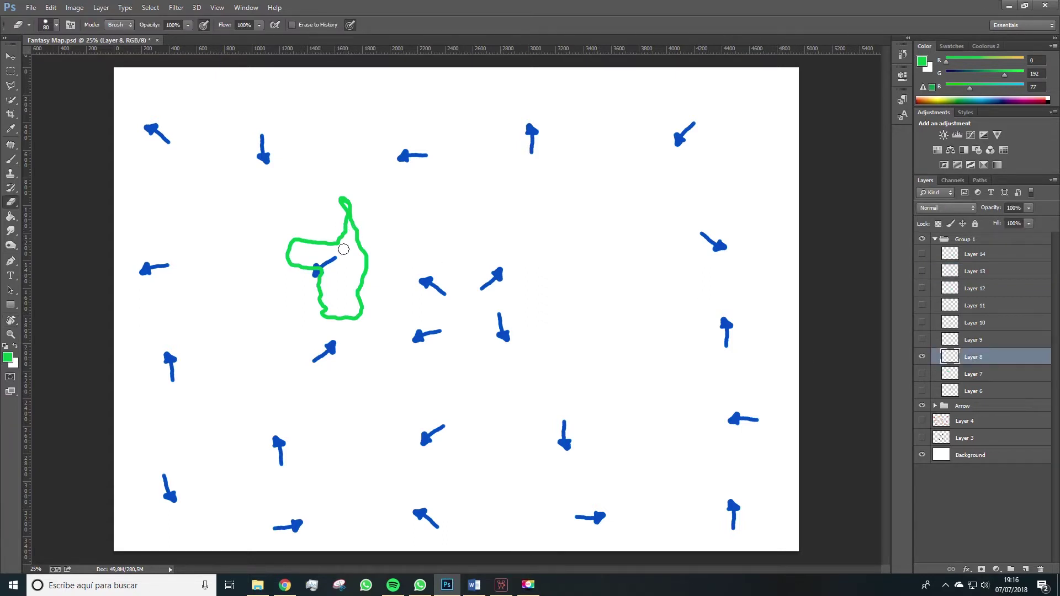
pyautogui.moveTo(337, 200)
pyautogui.mouseDown()
pyautogui.moveTo(347, 236)
pyautogui.moveTo(353, 210)
pyautogui.moveTo(343, 221)
pyautogui.mouseUp()
pyautogui.press('b')
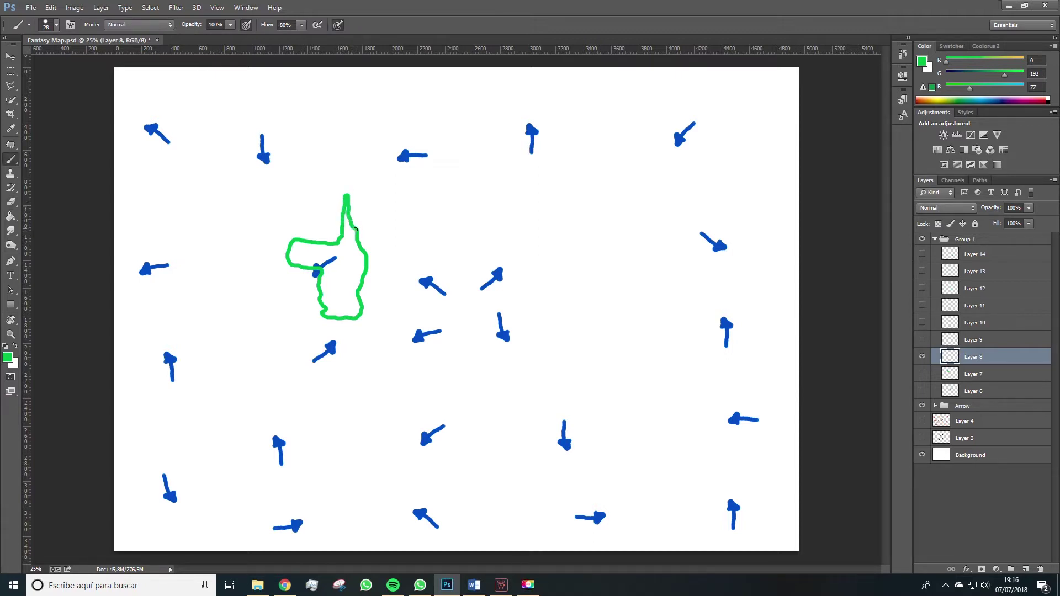
# Show only Layer 7, close the open eastern side of its outline with a green line, and hide it again
pyautogui.click(921, 358)
pyautogui.click(921, 374)
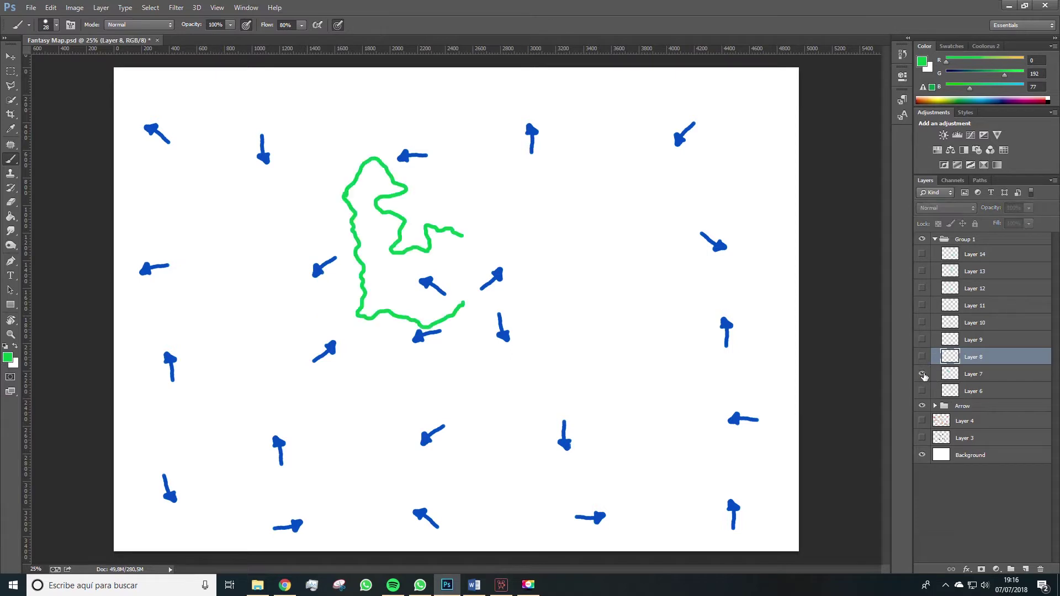
pyautogui.click(949, 377)
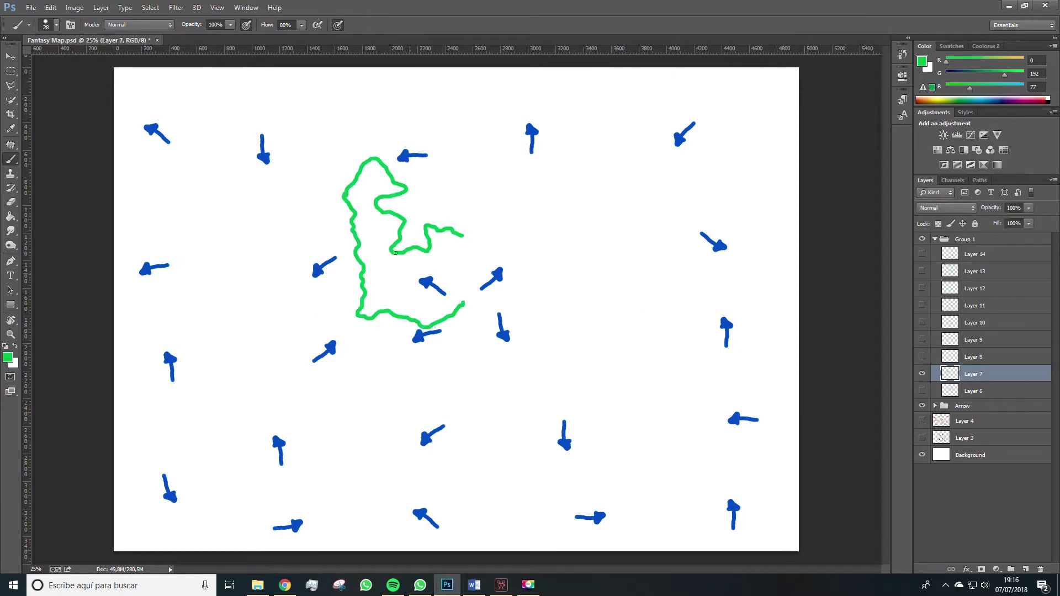
pyautogui.moveTo(462, 275); pyautogui.dragTo(465, 303)
pyautogui.click(922, 373)
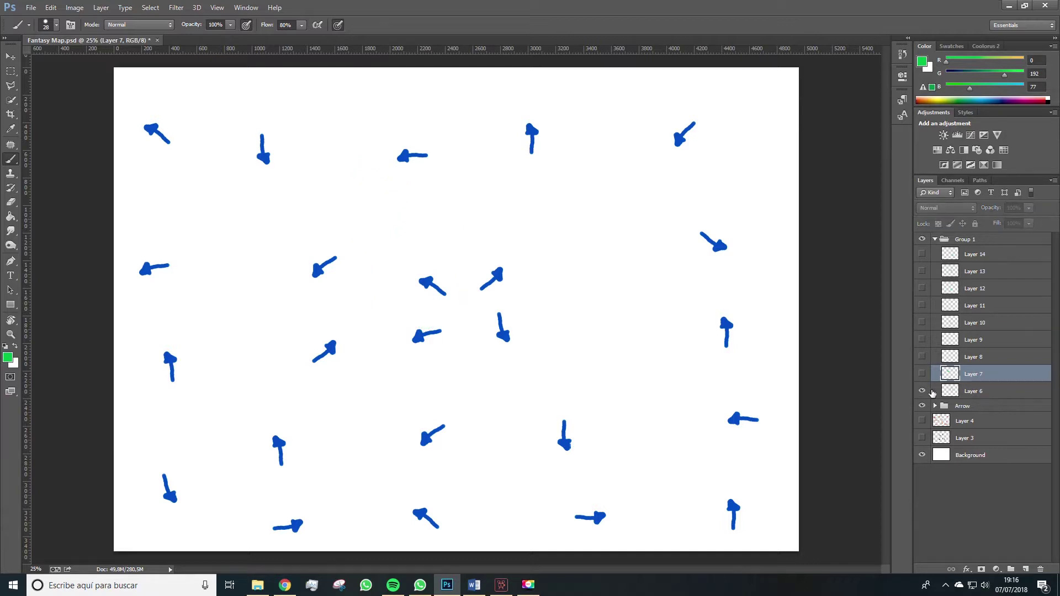
# Show all the green pieces from Layer 6 to Layer 14 together and clear the layer selection
pyautogui.click(933, 391)
pyautogui.moveTo(922, 375); pyautogui.dragTo(922, 255)
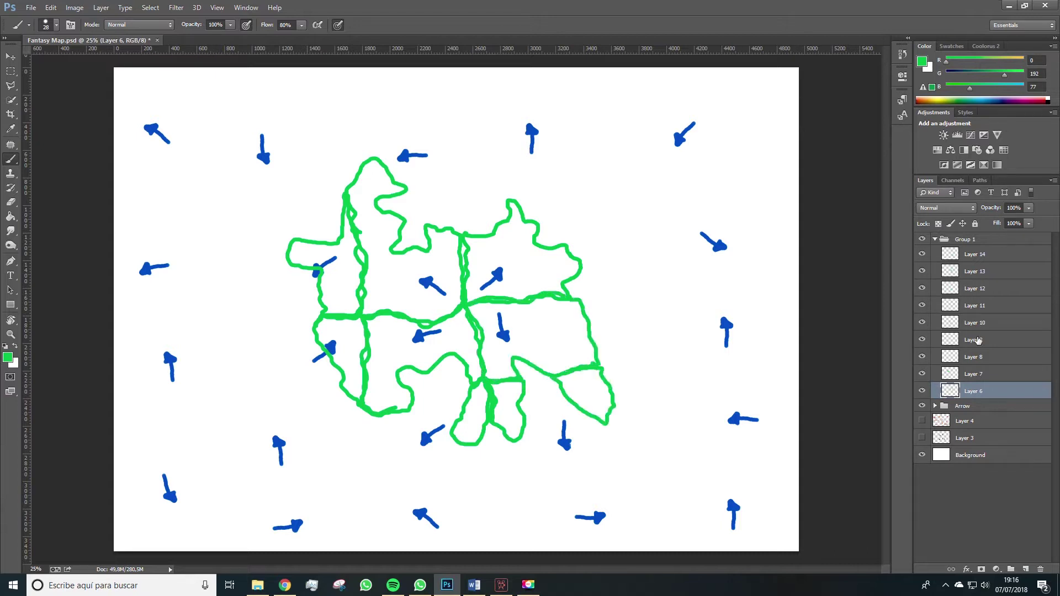
pyautogui.click(970, 491)
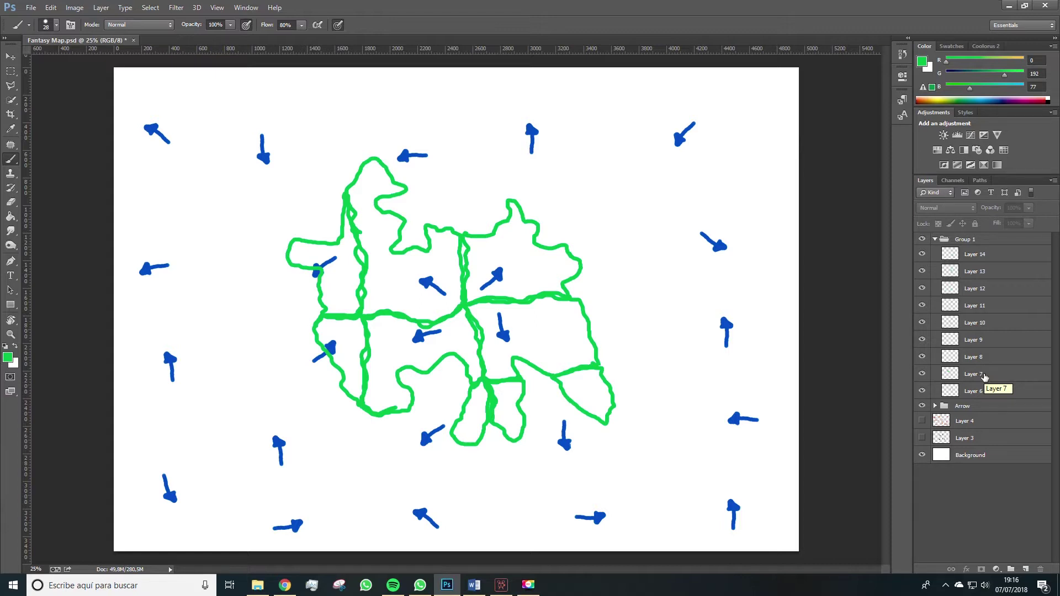
# Move the Layer 6 piece northeast away from the landmass and rotate it counterclockwise until it points south
pyautogui.press('v')
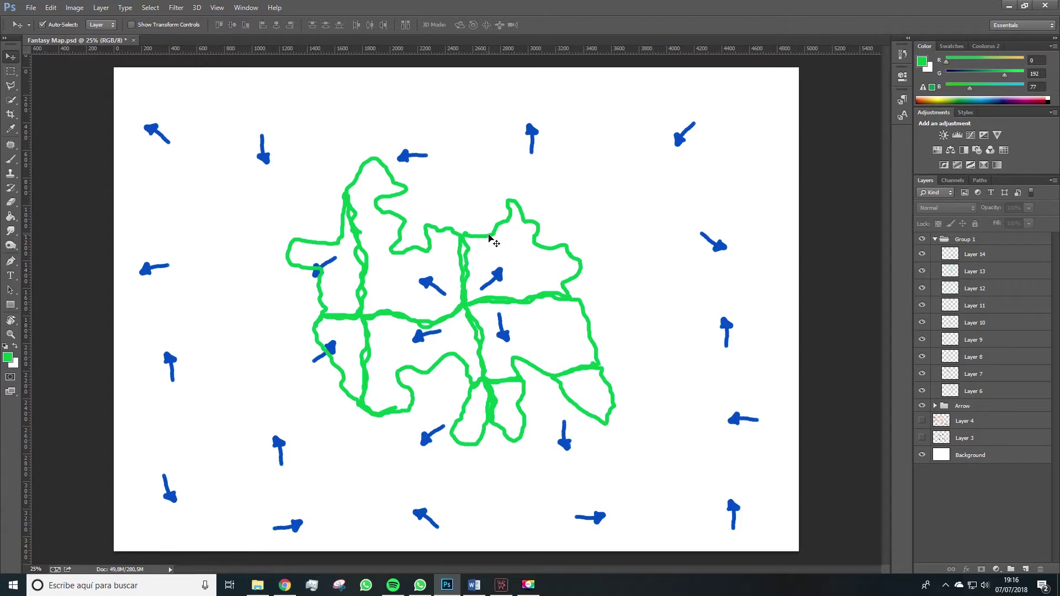
pyautogui.moveTo(489, 238); pyautogui.dragTo(538, 195)
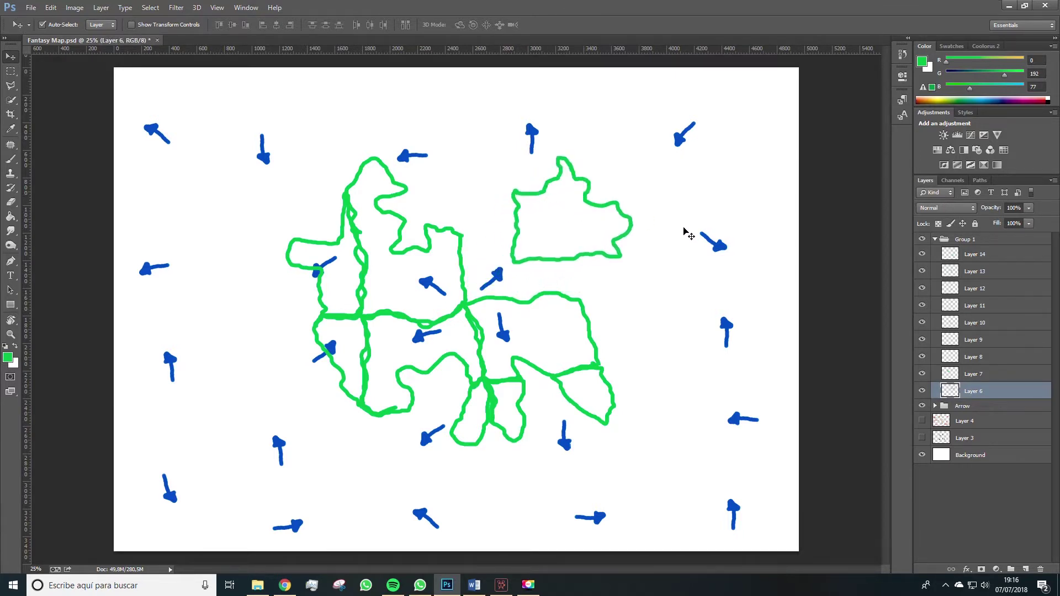
pyautogui.hotkey('ctrl', 't')
pyautogui.moveTo(680, 255)
pyautogui.mouseDown()
pyautogui.moveTo(663, 274)
pyautogui.moveTo(688, 242)
pyautogui.mouseUp()
pyautogui.press('Return')
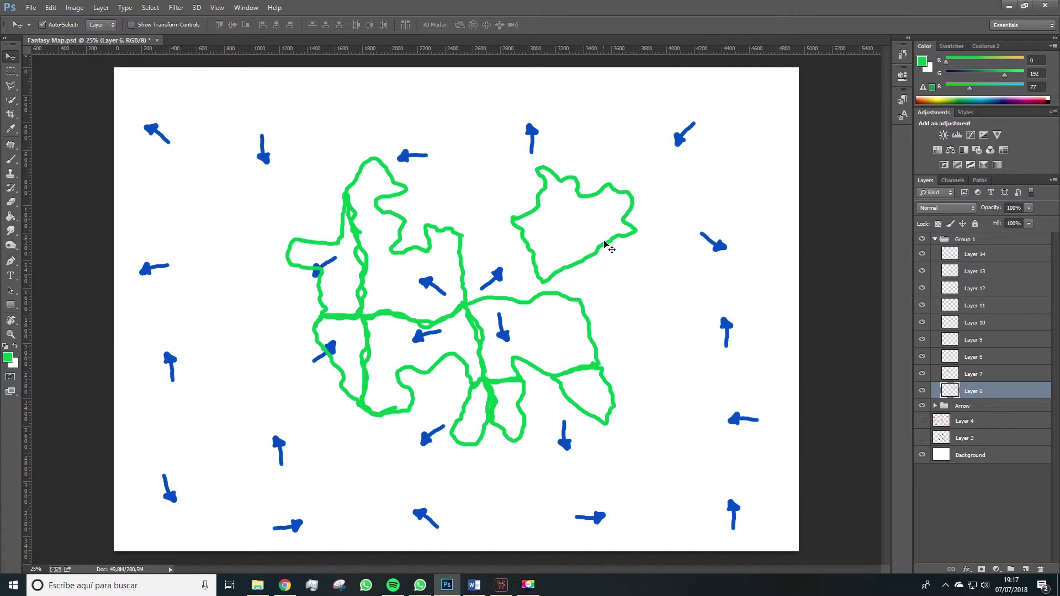
pyautogui.hotkey('ctrl', 't')
pyautogui.moveTo(645, 291); pyautogui.dragTo(657, 278)
pyautogui.moveTo(598, 253); pyautogui.dragTo(622, 227)
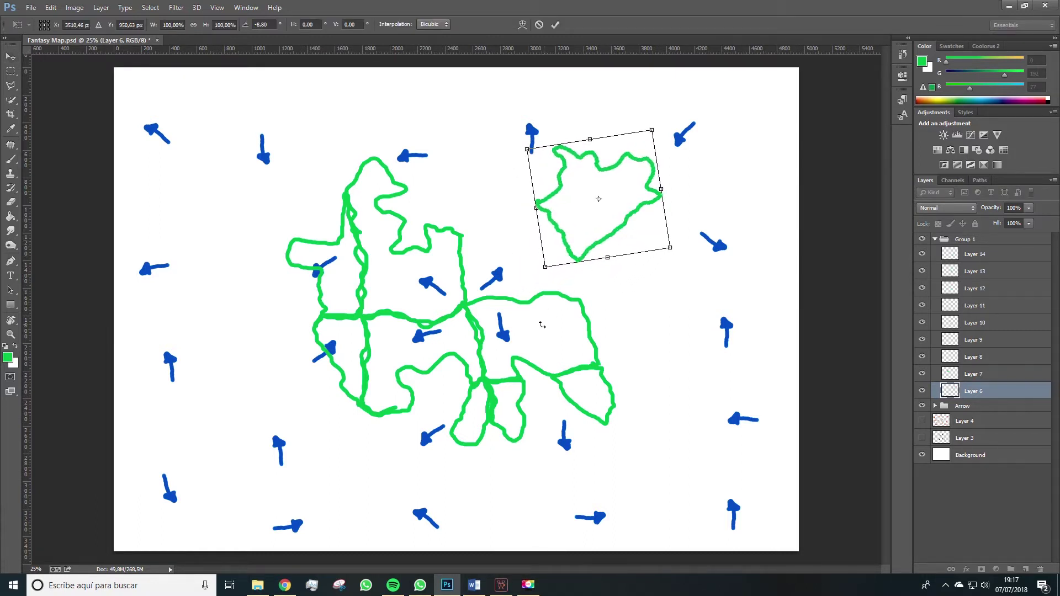
pyautogui.press('Return')
# Move the Layer 14 tail south and rotate it clockwise so its long side lies along the bottom
pyautogui.moveTo(580, 413); pyautogui.dragTo(606, 452)
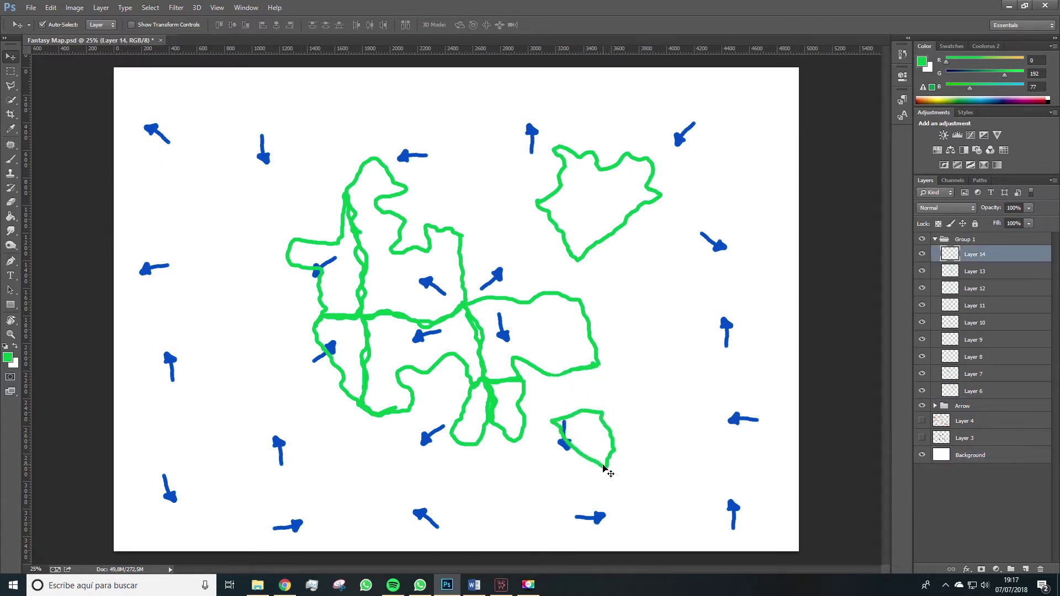
pyautogui.hotkey('ctrl', 't')
pyautogui.moveTo(614, 476); pyautogui.dragTo(586, 464)
pyautogui.press('Return')
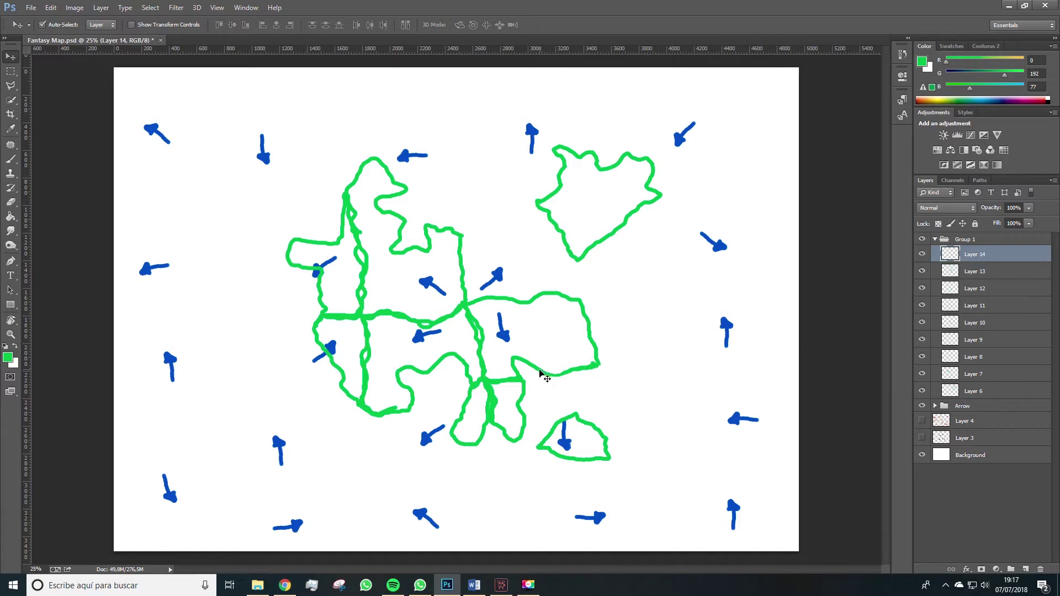
# Move the Layer 13 piece east and rotate it counterclockwise, bringing the Layer 6 piece down to meet its northern edge
pyautogui.moveTo(538, 374); pyautogui.dragTo(689, 358)
pyautogui.hotkey('ctrl', 't')
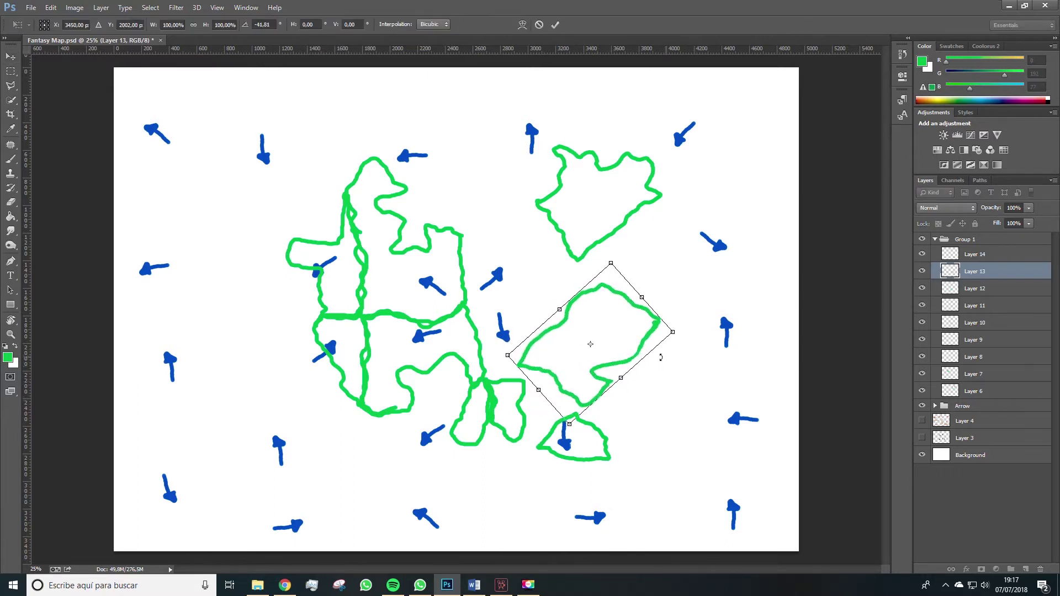
pyautogui.press('Return')
pyautogui.moveTo(569, 305); pyautogui.dragTo(579, 300)
pyautogui.moveTo(585, 255); pyautogui.dragTo(598, 280)
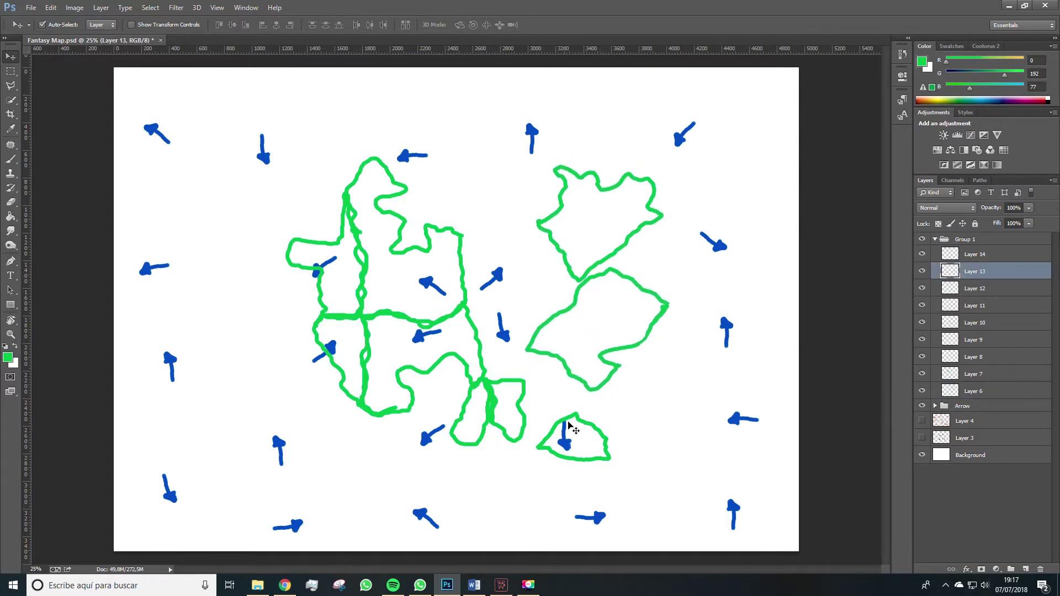
# Arrange the Layer 6, Layer 13 and Layer 14 pieces so they touch end to end in a chain
pyautogui.moveTo(587, 421); pyautogui.dragTo(596, 400)
pyautogui.hotkey('ctrl', 'alt', 'z')
pyautogui.moveTo(584, 277)
pyautogui.mouseDown()
pyautogui.moveTo(573, 305)
pyautogui.moveTo(575, 285)
pyautogui.mouseUp()
pyautogui.click(601, 413)
pyautogui.keyDown('shift'); pyautogui.click(601, 398); pyautogui.keyUp('shift')
pyautogui.hotkey('ctrl', 'z')
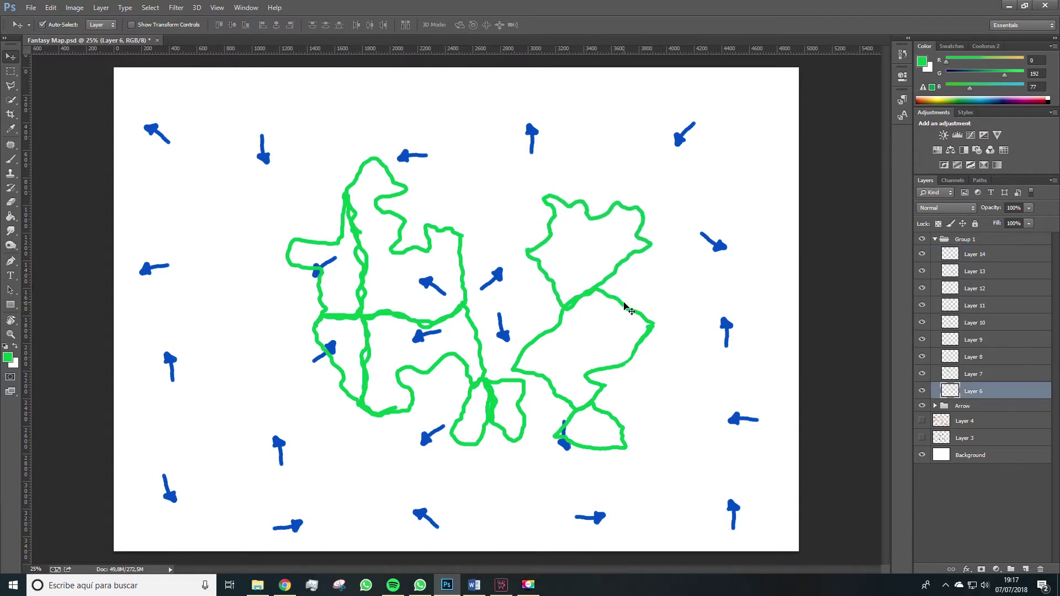
# Select Layers 6, 13 and 14 together and move the eastern chain of pieces northeast
pyautogui.keyDown('shift'); pyautogui.click(609, 379); pyautogui.keyUp('shift')
pyautogui.keyDown('shift'); pyautogui.click(610, 419); pyautogui.keyUp('shift')
pyautogui.moveTo(569, 301); pyautogui.dragTo(586, 270)
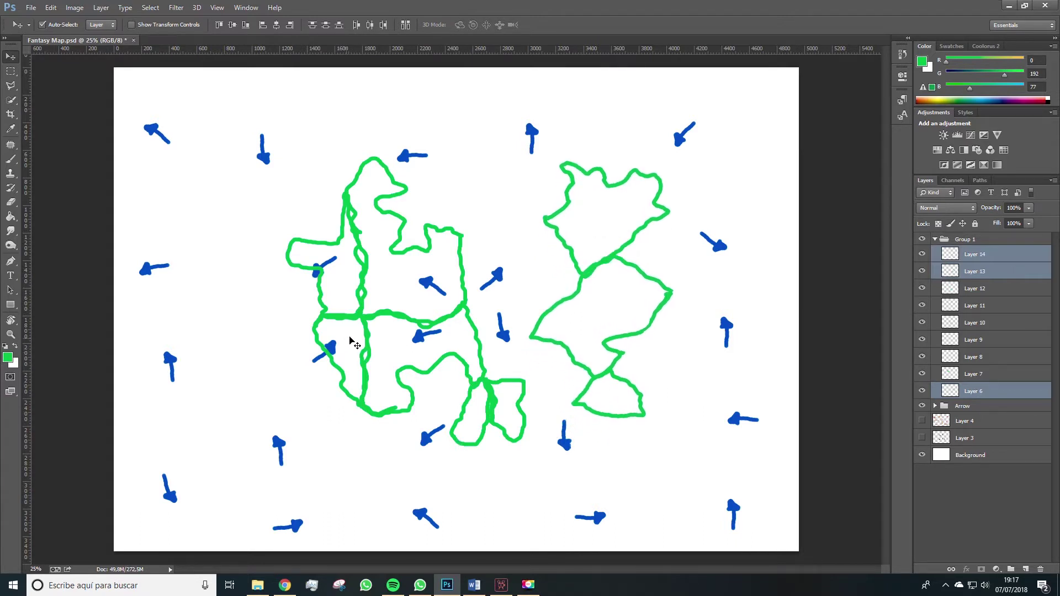
# Move the Layer 8 piece far west and the Layer 7 piece southwest
pyautogui.moveTo(334, 248); pyautogui.dragTo(218, 264)
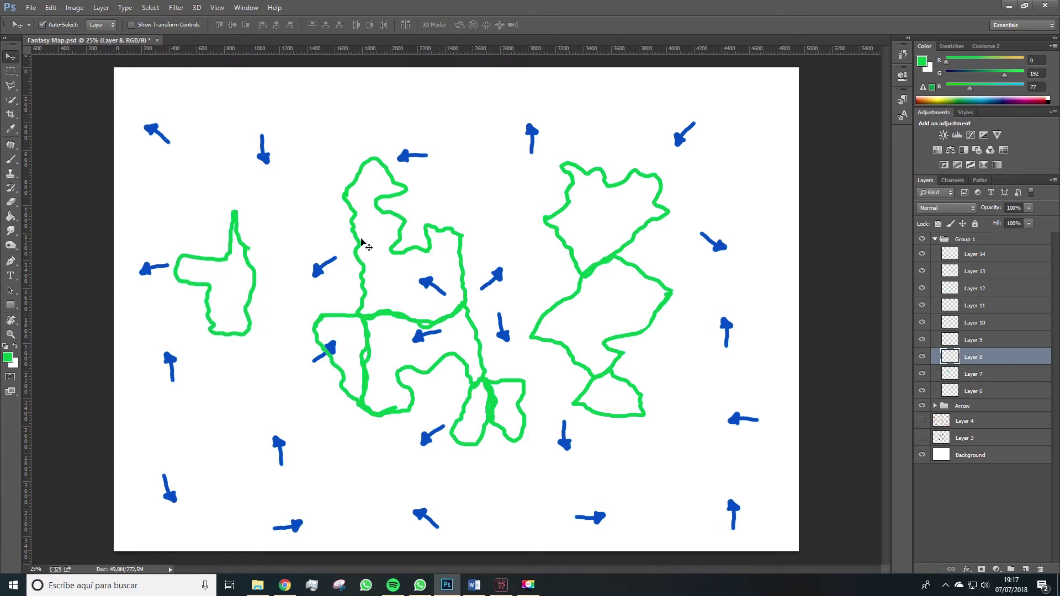
pyautogui.moveTo(356, 245); pyautogui.dragTo(299, 282)
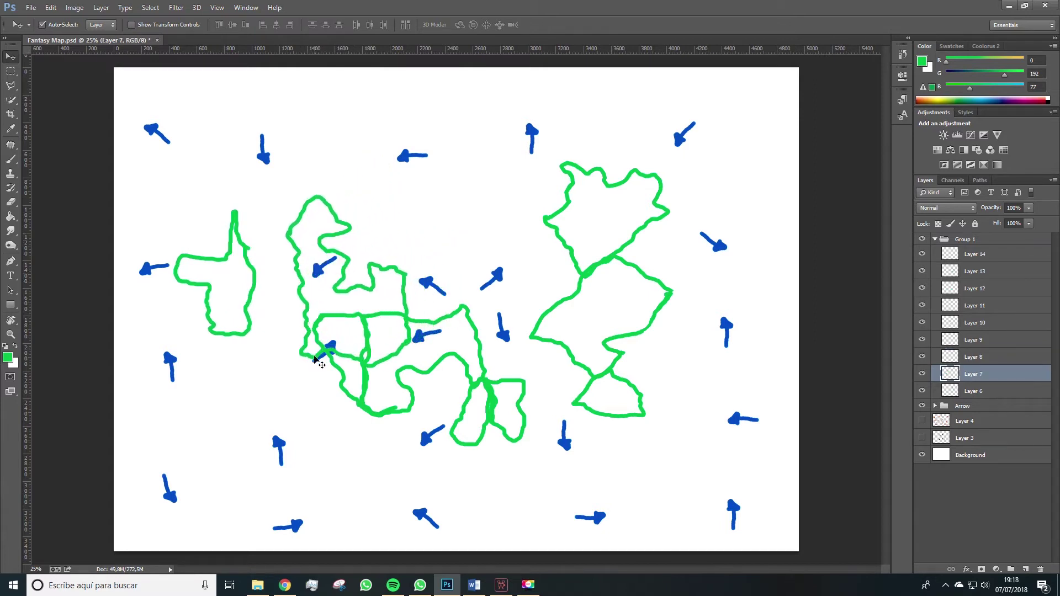
pyautogui.moveTo(343, 389); pyautogui.dragTo(342, 382)
# Move the hooked piece south of Layer 7 to the southwest and rotate it counterclockwise
pyautogui.moveTo(410, 412); pyautogui.dragTo(377, 463)
pyautogui.hotkey('ctrl', 'z')
pyautogui.hotkey('ctrl', 't')
pyautogui.moveTo(469, 483); pyautogui.dragTo(497, 414)
pyautogui.press('Return')
# Move the Layer 9 piece southwest and rotate it clockwise so its point faces south
pyautogui.moveTo(339, 365); pyautogui.dragTo(291, 422)
pyautogui.hotkey('ctrl', 't')
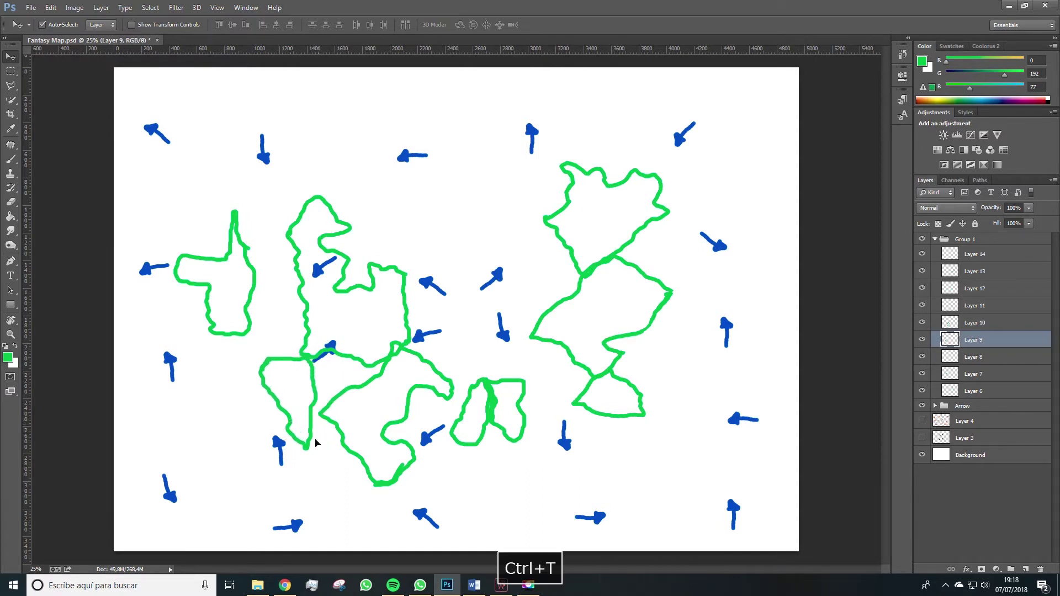
pyautogui.moveTo(325, 459); pyautogui.dragTo(296, 462)
pyautogui.moveTo(301, 413); pyautogui.dragTo(290, 419)
pyautogui.press('Return')
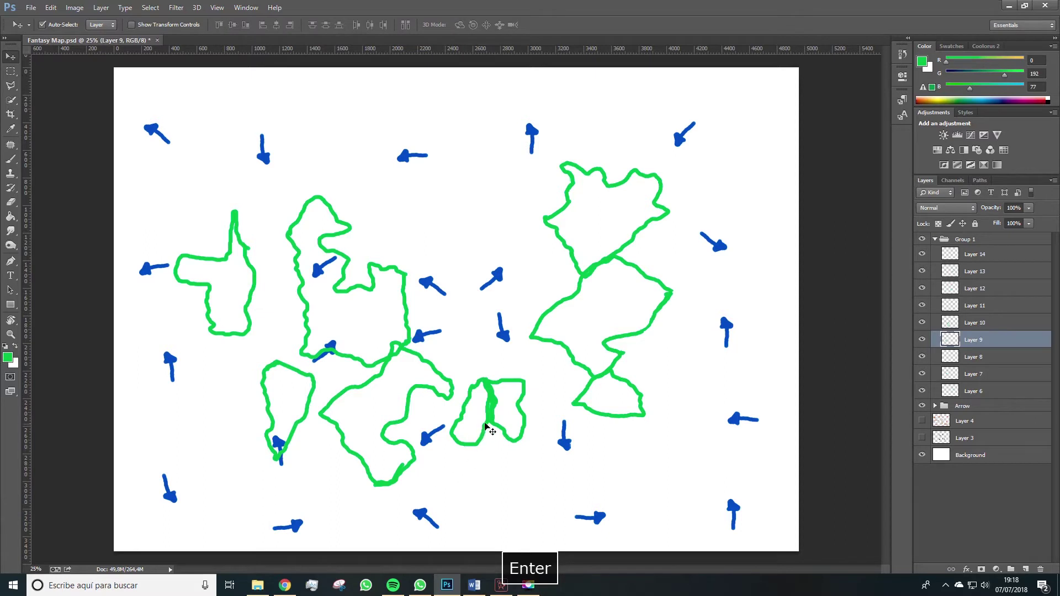
# Move the small oval southern piece southwest and shift the Layer 7 piece north and the hooked piece northwest
pyautogui.moveTo(463, 446); pyautogui.dragTo(430, 510)
pyautogui.hotkey('ctrl', 'z')
pyautogui.moveTo(408, 332); pyautogui.dragTo(409, 293)
pyautogui.moveTo(395, 364); pyautogui.dragTo(370, 332)
pyautogui.moveTo(418, 483); pyautogui.dragTo(375, 496)
# Move the small Layer 12 piece southeast and rotate it counterclockwise into a separate island
pyautogui.moveTo(535, 444); pyautogui.dragTo(552, 436)
pyautogui.hotkey('ctrl', 't')
pyautogui.moveTo(587, 515); pyautogui.dragTo(607, 486)
pyautogui.press('Return')
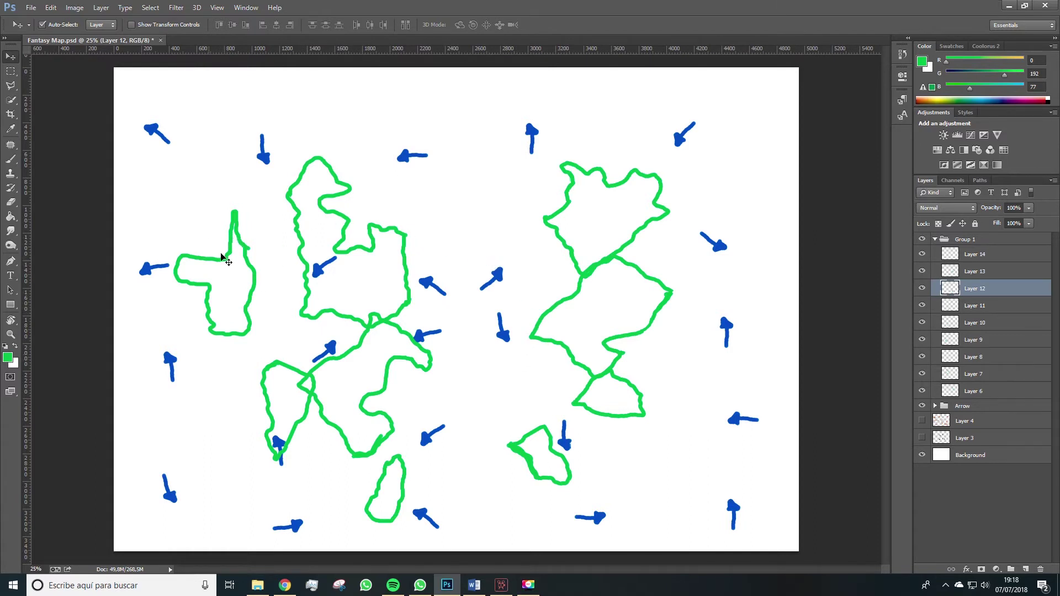
pyautogui.hotkey('ctrl', 't')
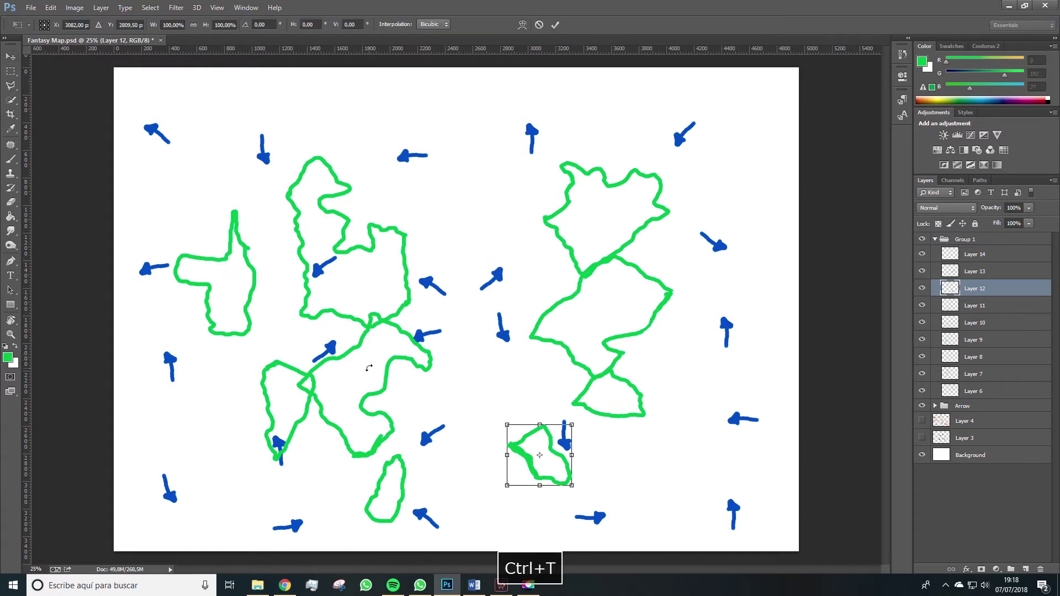
pyautogui.press('Return')
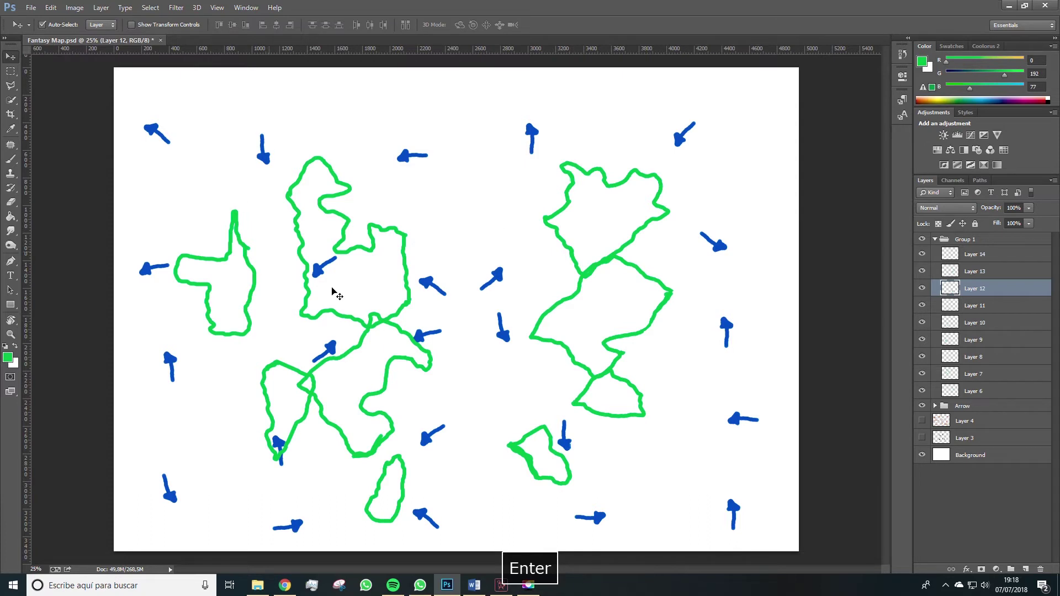
# Shift the hooked piece slightly north and the Layer 9 piece slightly east so that the two overlap
pyautogui.click(356, 317)
pyautogui.moveTo(398, 330); pyautogui.dragTo(398, 323)
pyautogui.moveTo(287, 372); pyautogui.dragTo(301, 368)
pyautogui.hotkey('ctrl', 'z')
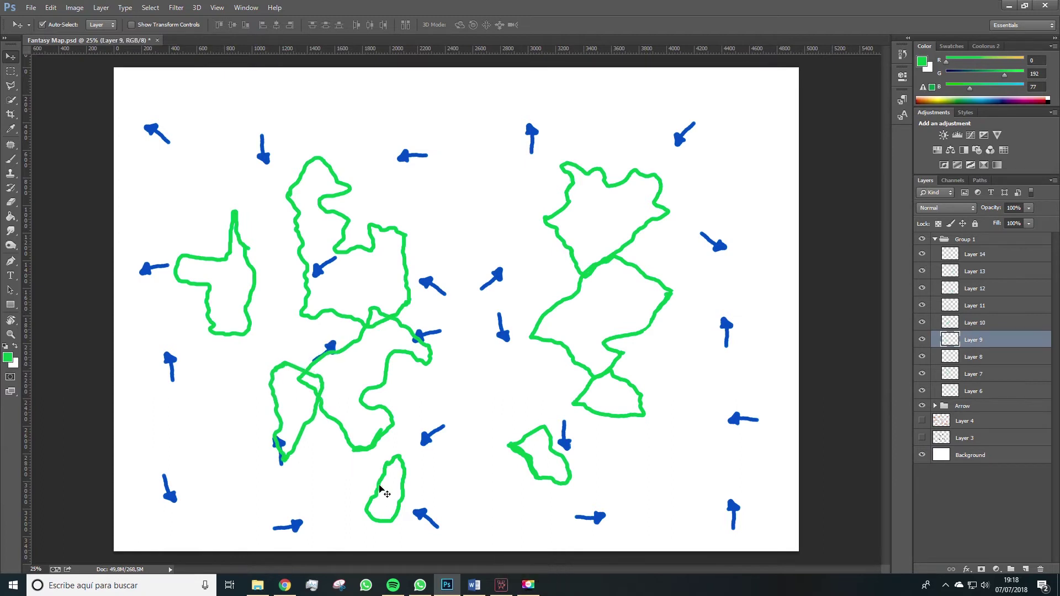
# Move the small oval southern piece northwest against the hooked piece and nudge the Layer 12 island slightly east
pyautogui.moveTo(381, 490); pyautogui.dragTo(372, 457)
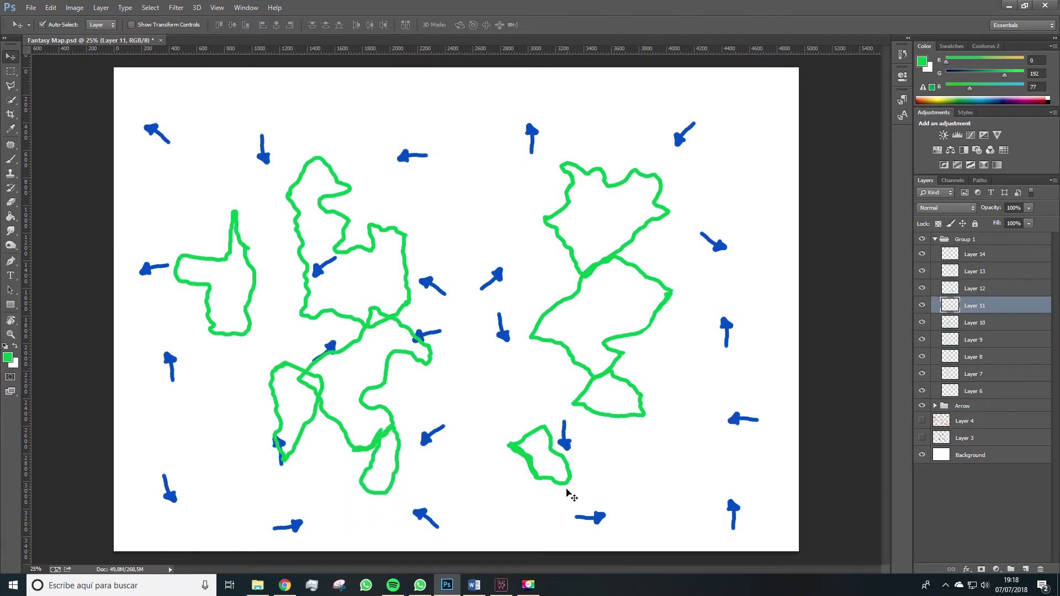
pyautogui.moveTo(565, 485); pyautogui.dragTo(569, 486)
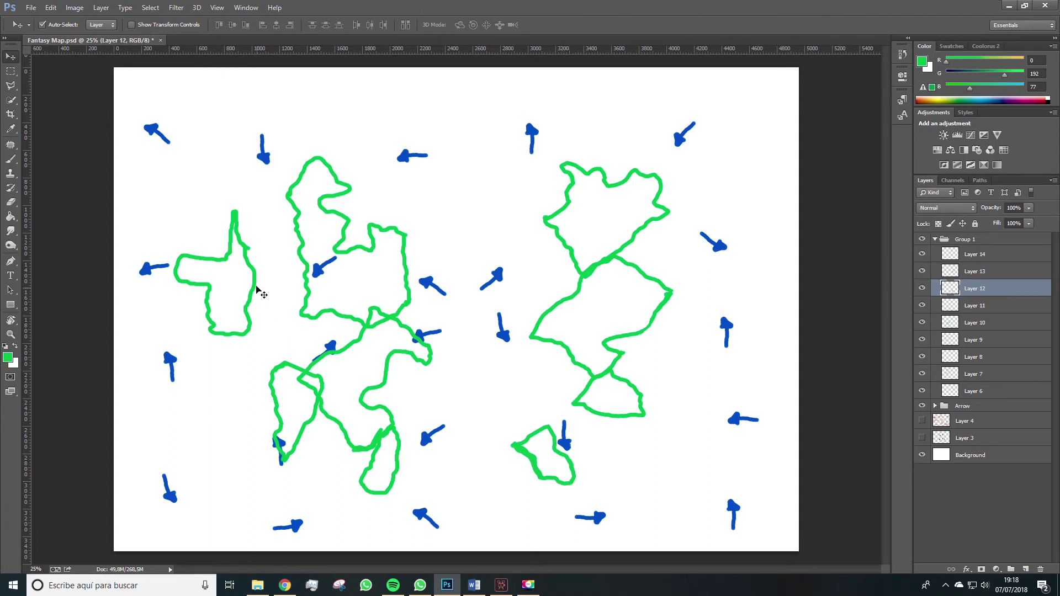
# Rotate the westernmost Layer 8 piece clockwise so its narrow point leans northeast
pyautogui.click(254, 290)
pyautogui.hotkey('ctrl', 't')
pyautogui.moveTo(265, 306); pyautogui.dragTo(255, 358)
pyautogui.press('Return')
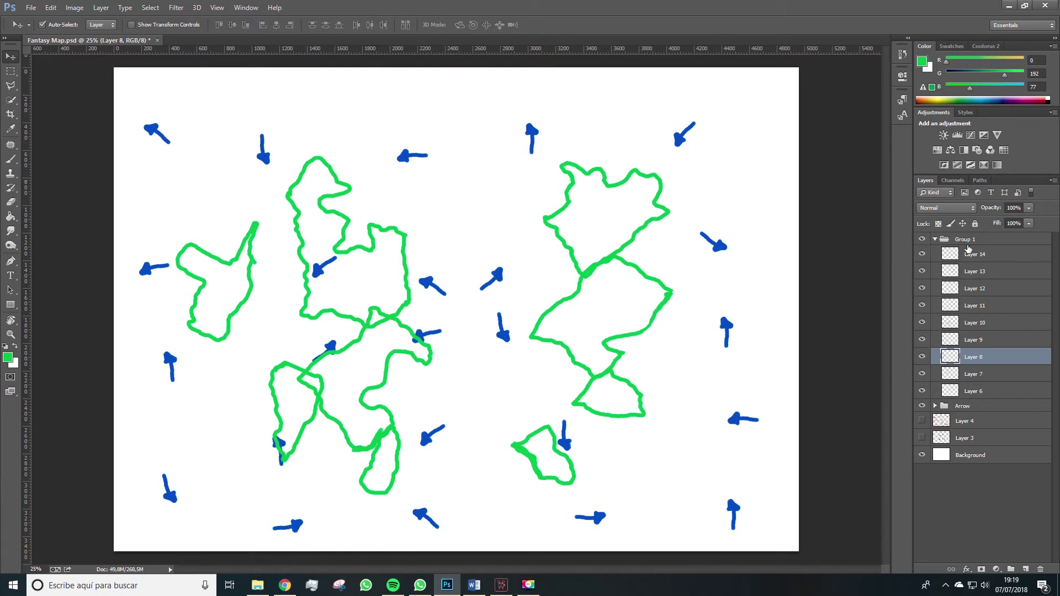
# Merge all the green plate layers, Layer 14 through Layer 6, into a single layer
pyautogui.click(972, 254)
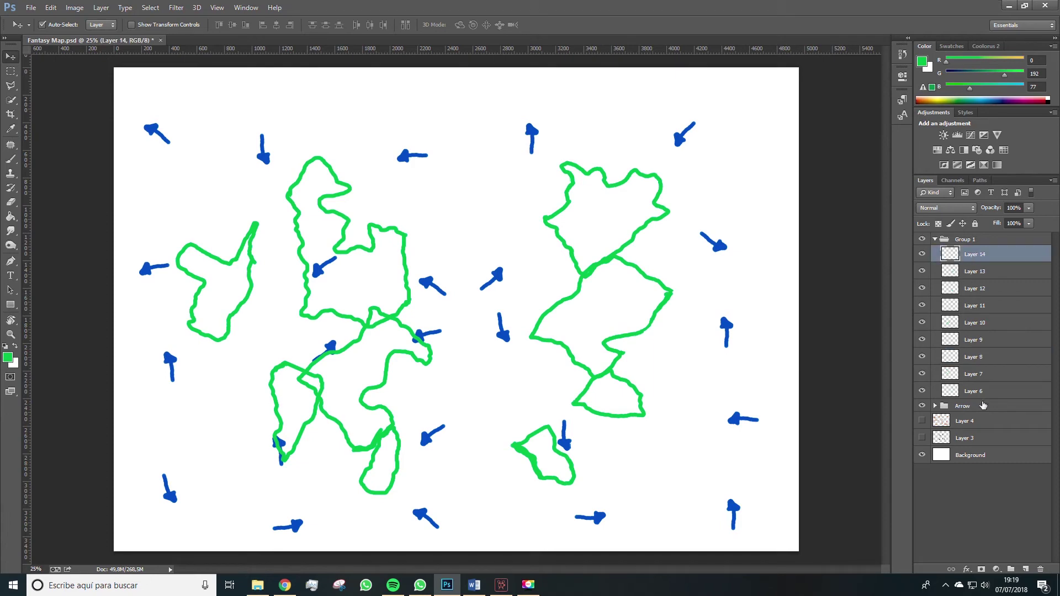
pyautogui.keyDown('shift'); pyautogui.click(973, 391); pyautogui.keyUp('shift')
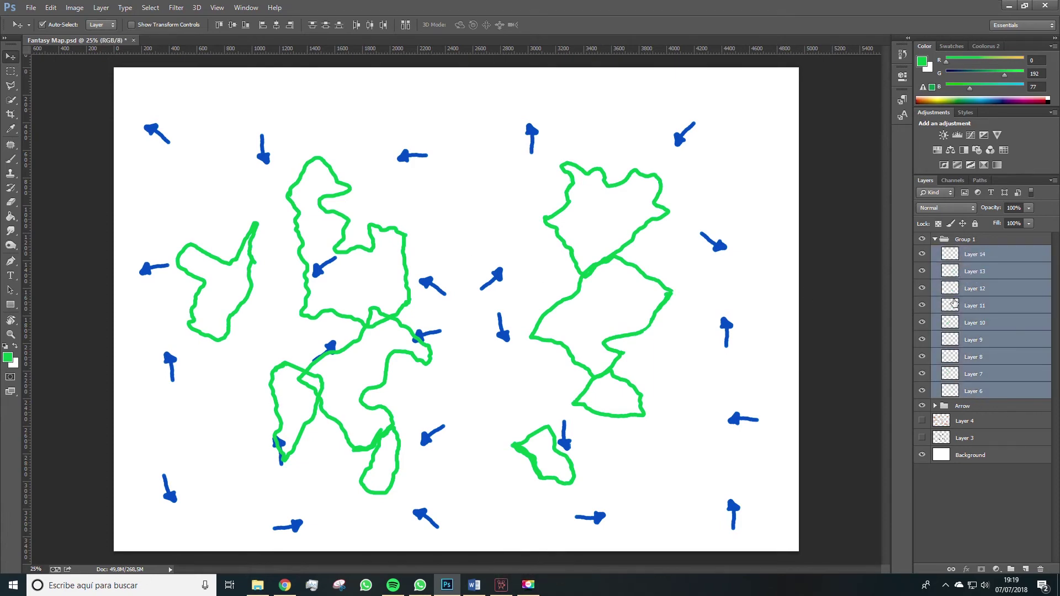
pyautogui.rightClick(974, 288)
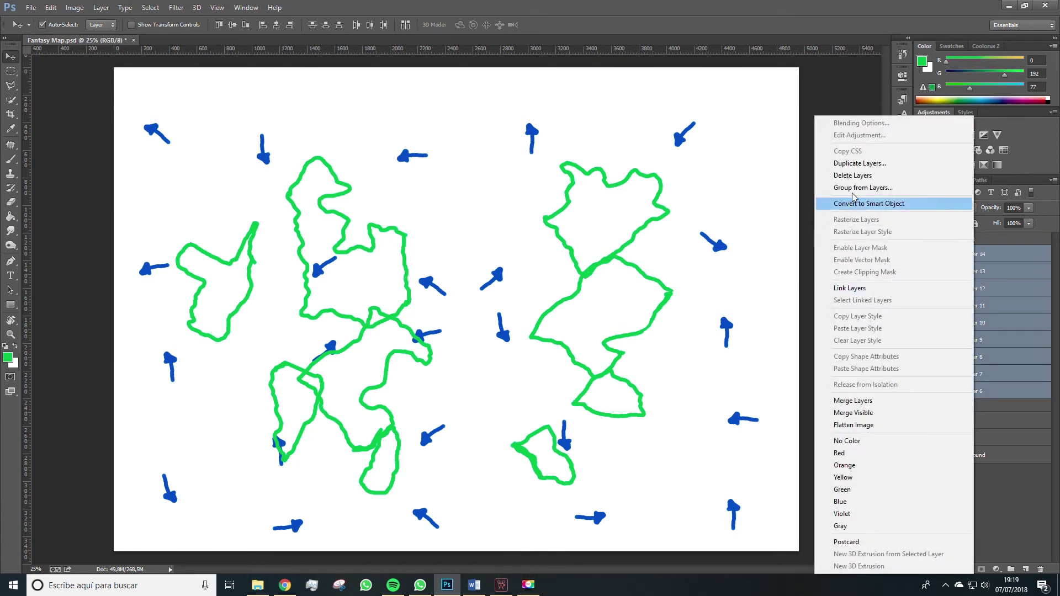
pyautogui.click(857, 401)
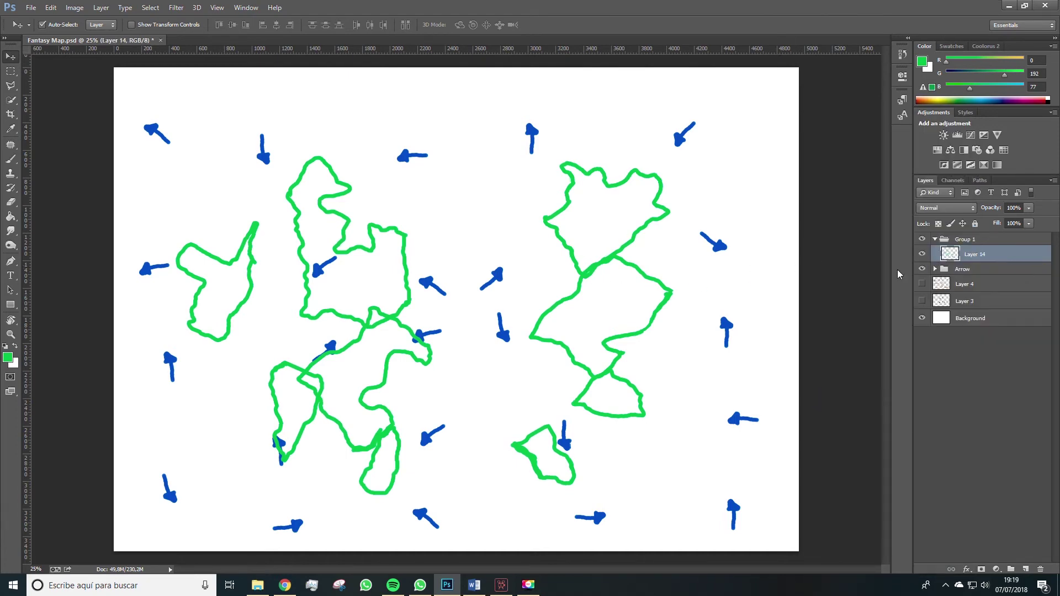
# Move the merged green outlines northeast to center them on the canvas and hide the Arrow group
pyautogui.click(922, 254)
pyautogui.click(922, 254)
pyautogui.moveTo(395, 322); pyautogui.dragTo(416, 310)
pyautogui.click(922, 270)
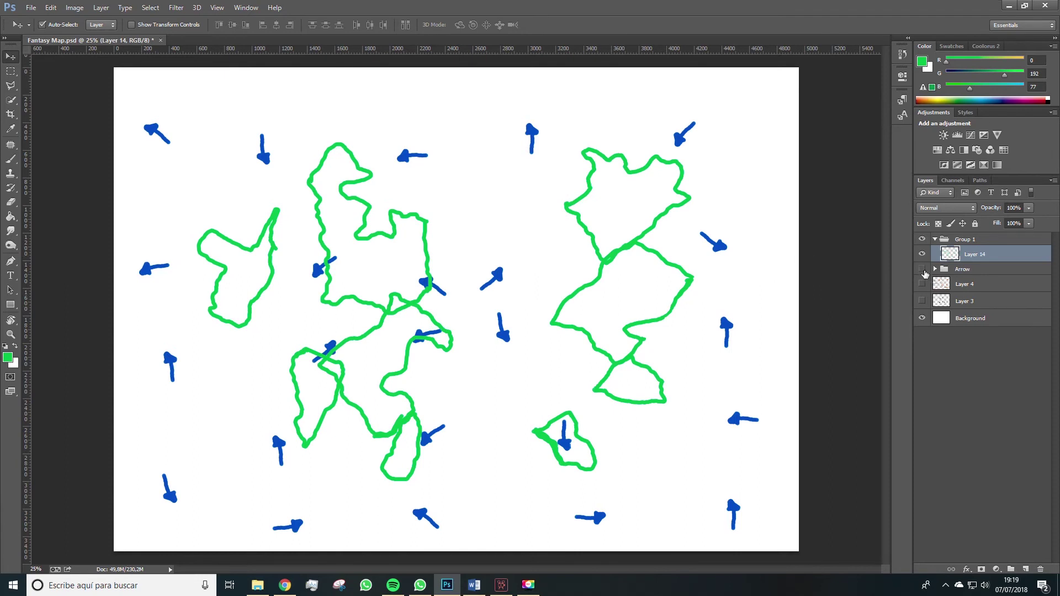
pyautogui.moveTo(555, 326); pyautogui.dragTo(553, 327)
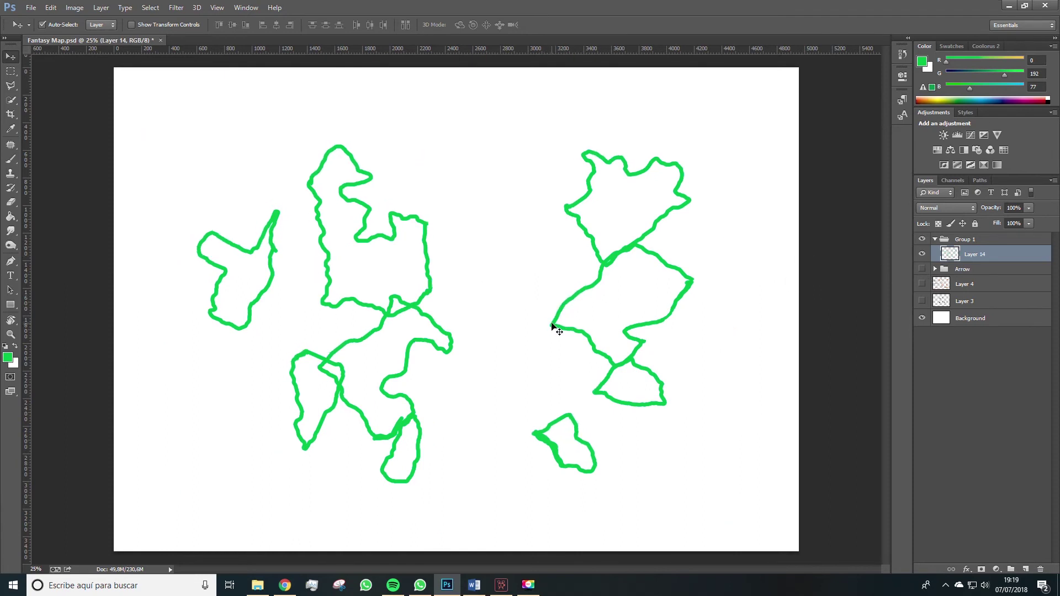
# Scale the merged green outlines down slightly and reposition them on the canvas
pyautogui.hotkey('ctrl', 't')
pyautogui.moveTo(696, 144); pyautogui.dragTo(684, 150)
pyautogui.moveTo(619, 255); pyautogui.dragTo(625, 245)
pyautogui.press('Return')
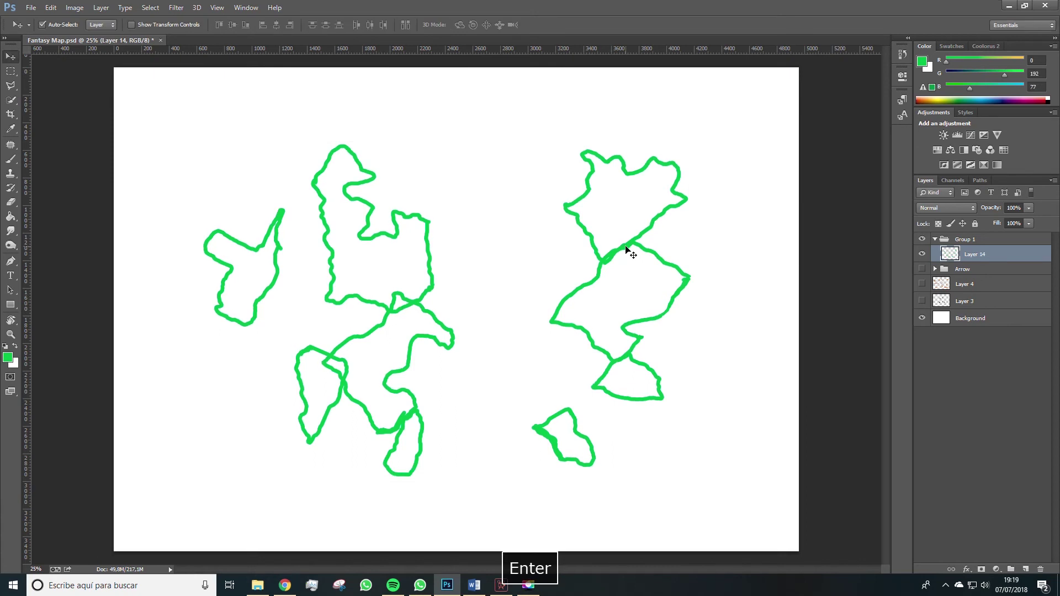
pyautogui.moveTo(611, 256); pyautogui.dragTo(609, 254)
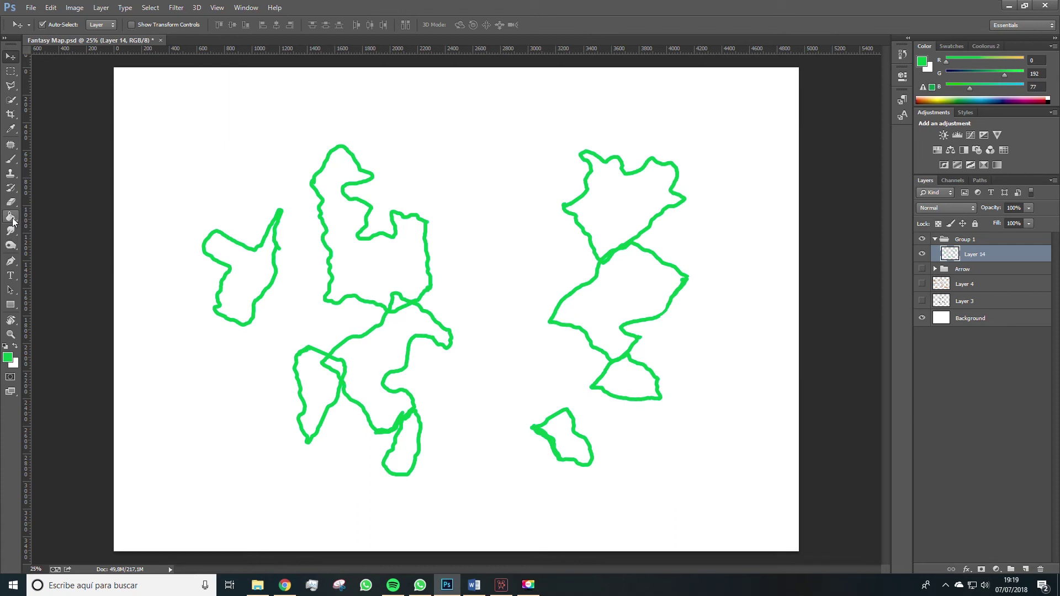
# Fill the western island and the connected western landmass outlines with green using the Paint Bucket
pyautogui.press('g')
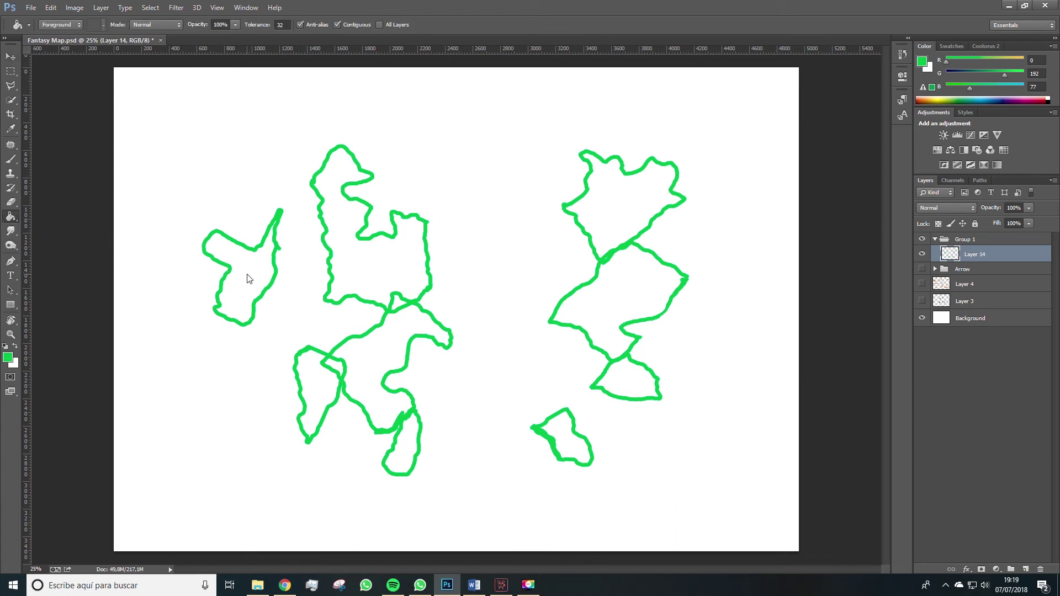
pyautogui.click(248, 279)
pyautogui.click(343, 250)
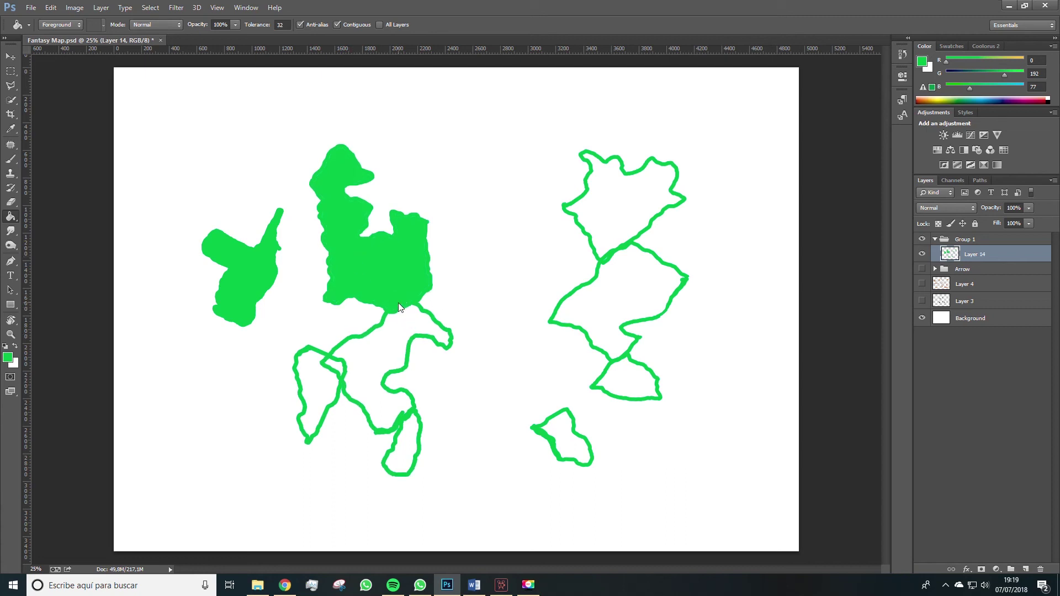
pyautogui.click(345, 376)
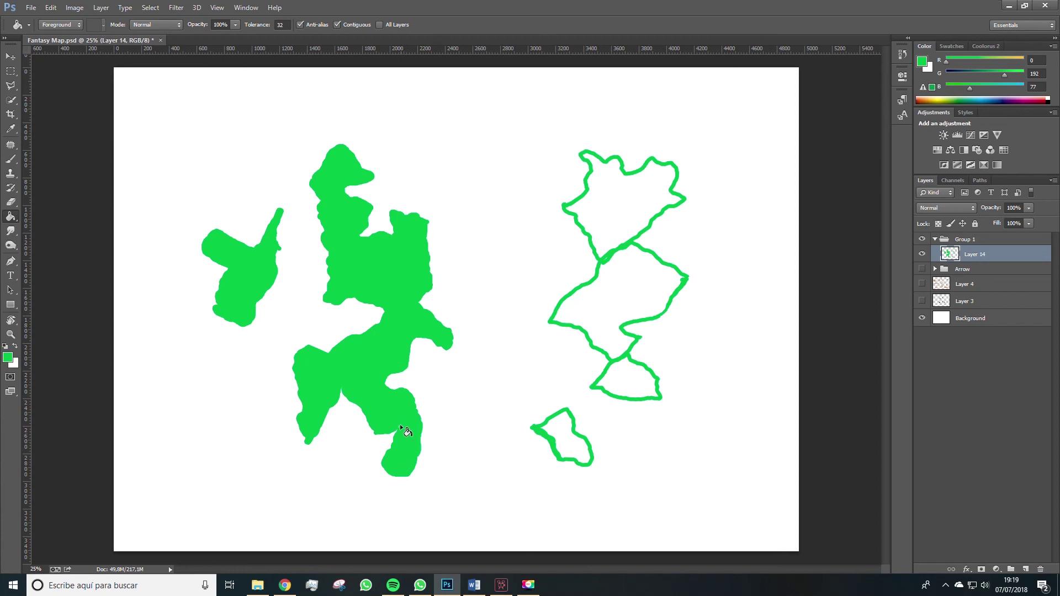
# Fill the small southeastern island and the three connected eastern landmass outlines with the same green
pyautogui.press('b')
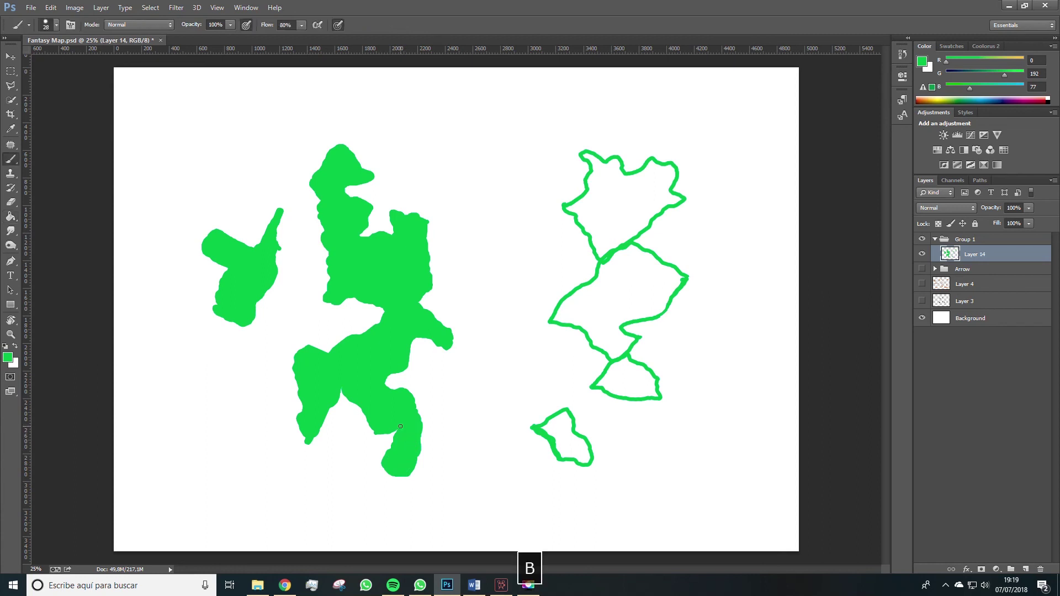
pyautogui.press('b')
pyautogui.press('g')
pyautogui.click(567, 448)
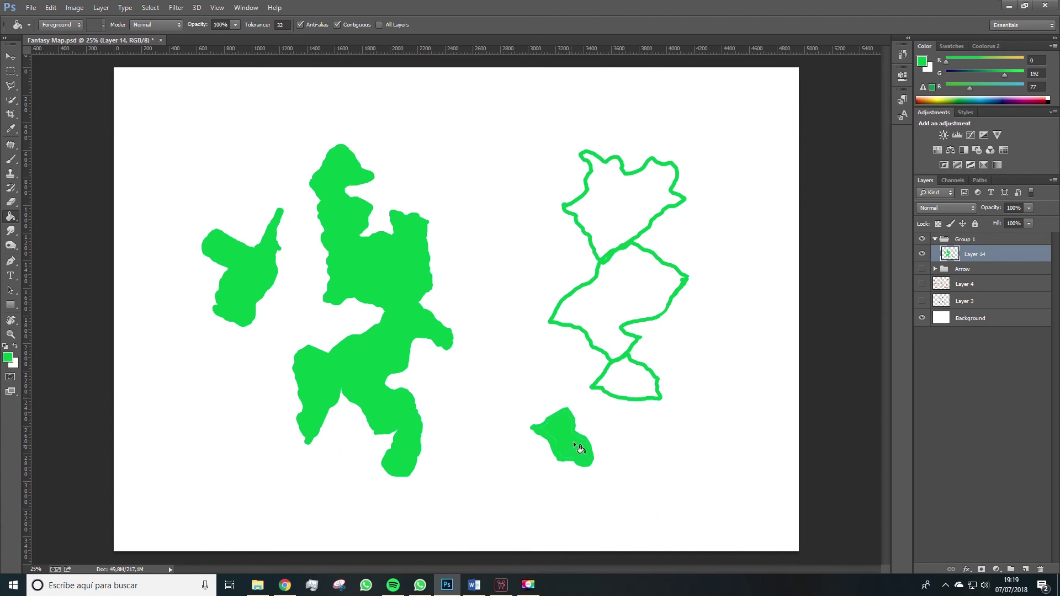
pyautogui.click(628, 380)
pyautogui.click(613, 323)
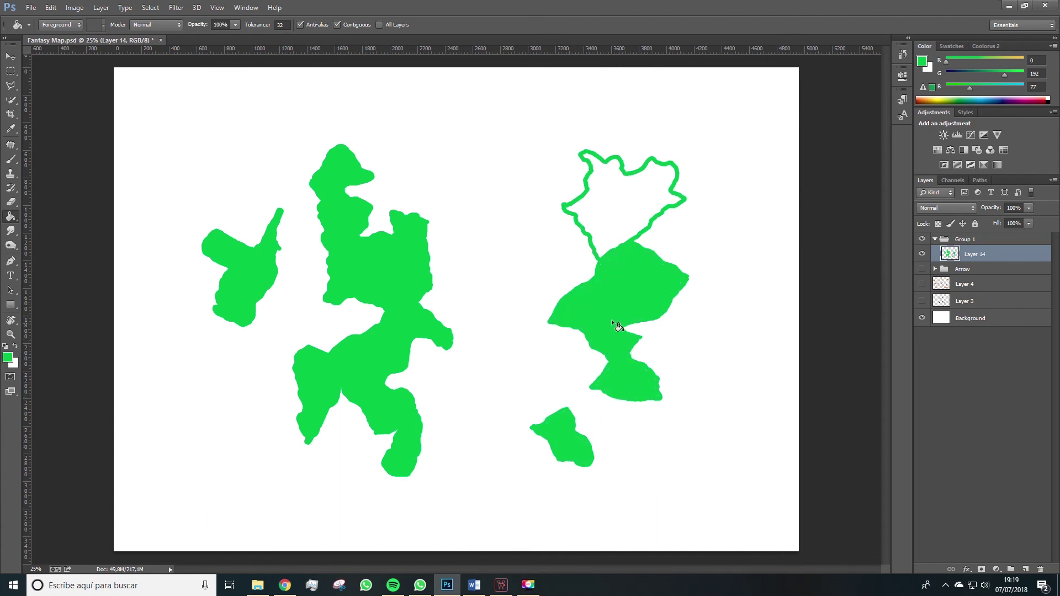
pyautogui.click(610, 226)
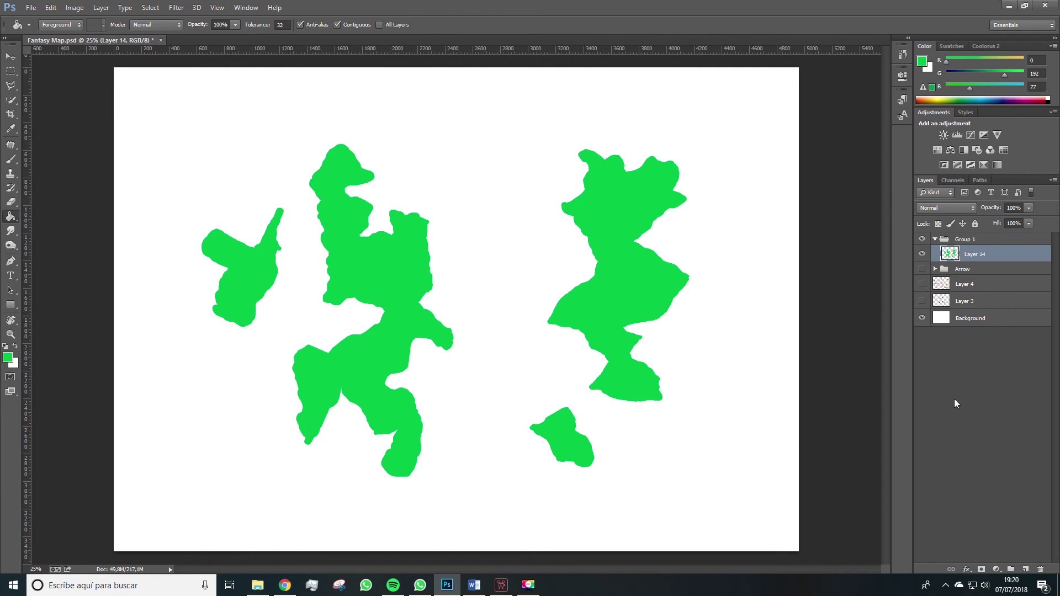
# Nudge the filled landmasses slightly west and save the document as Fantasy Map.psd in the MAPA folder, replacing the existing file
pyautogui.press('v')
pyautogui.moveTo(576, 306); pyautogui.dragTo(575, 306)
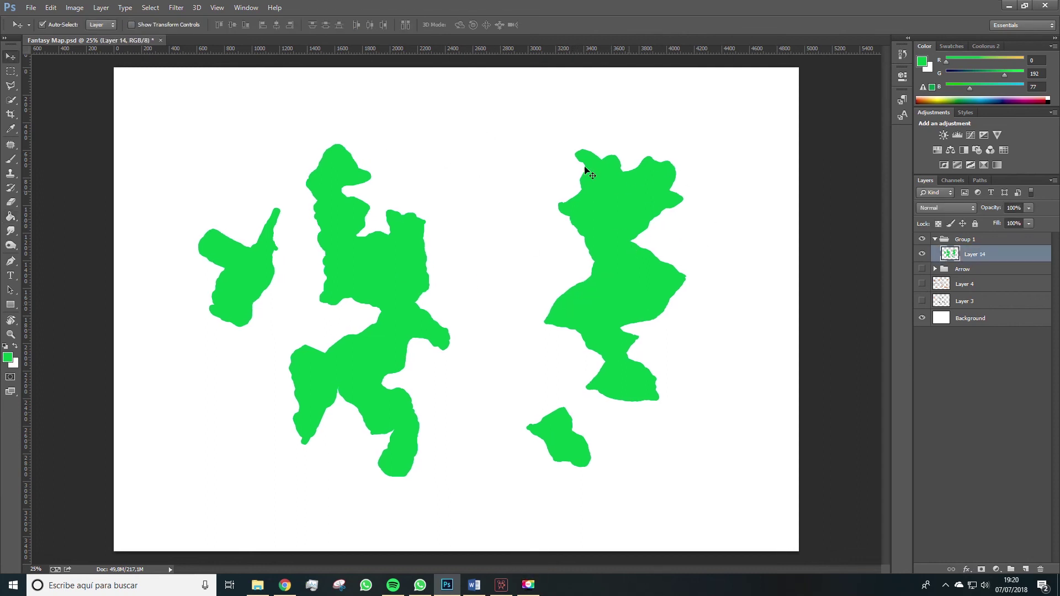
pyautogui.click(31, 8)
pyautogui.click(60, 140)
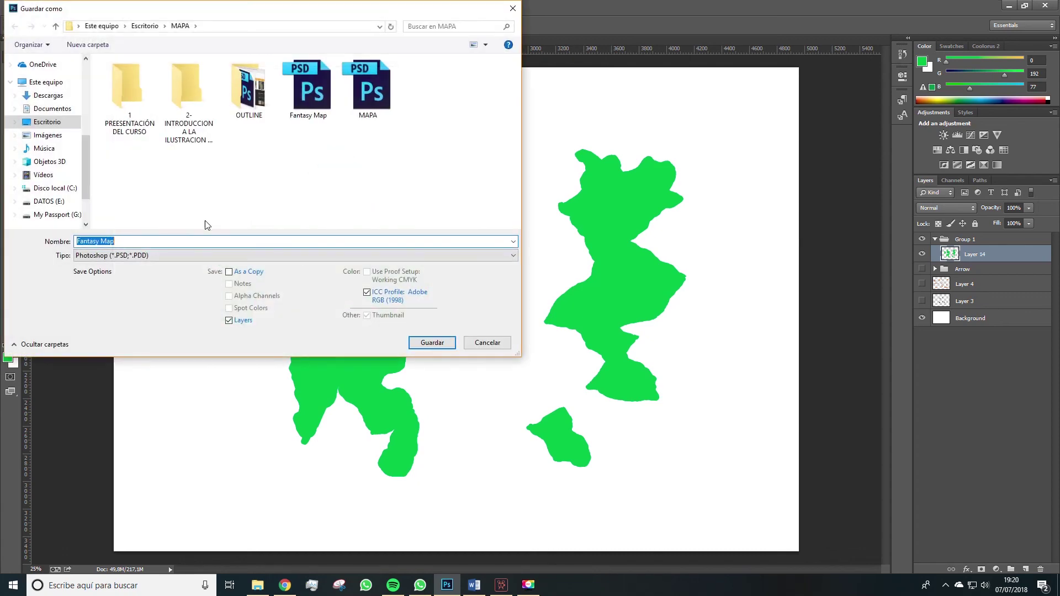
pyautogui.click(307, 88)
pyautogui.click(447, 343)
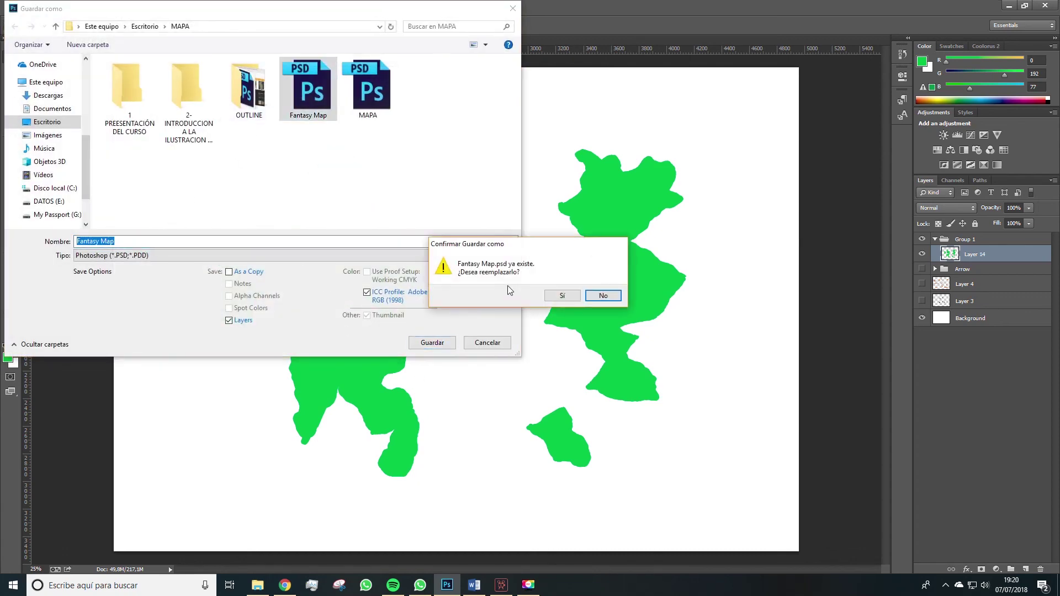
pyautogui.click(562, 296)
pyautogui.click(640, 181)
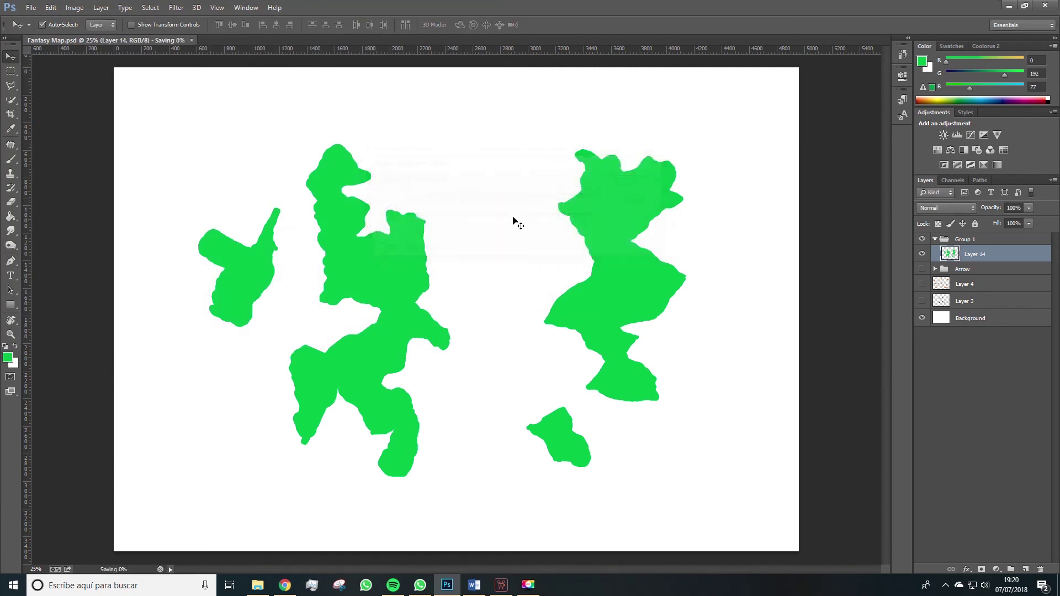